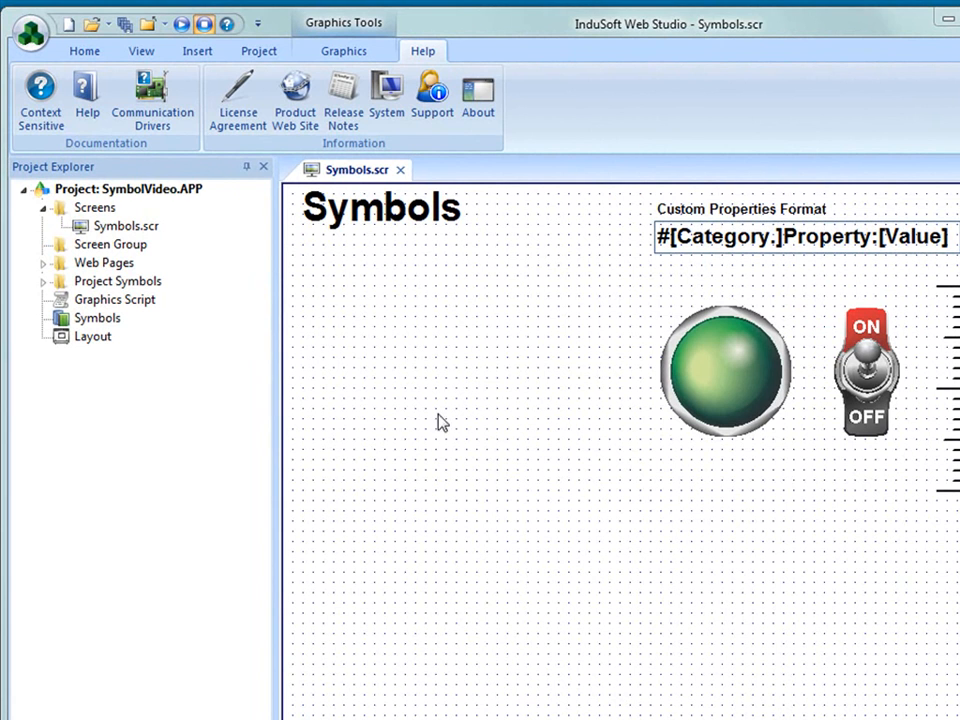
- Open the symbol library and look through the symbols in the Buttons category
{"action": "left_click", "coordinate": [97, 322]}
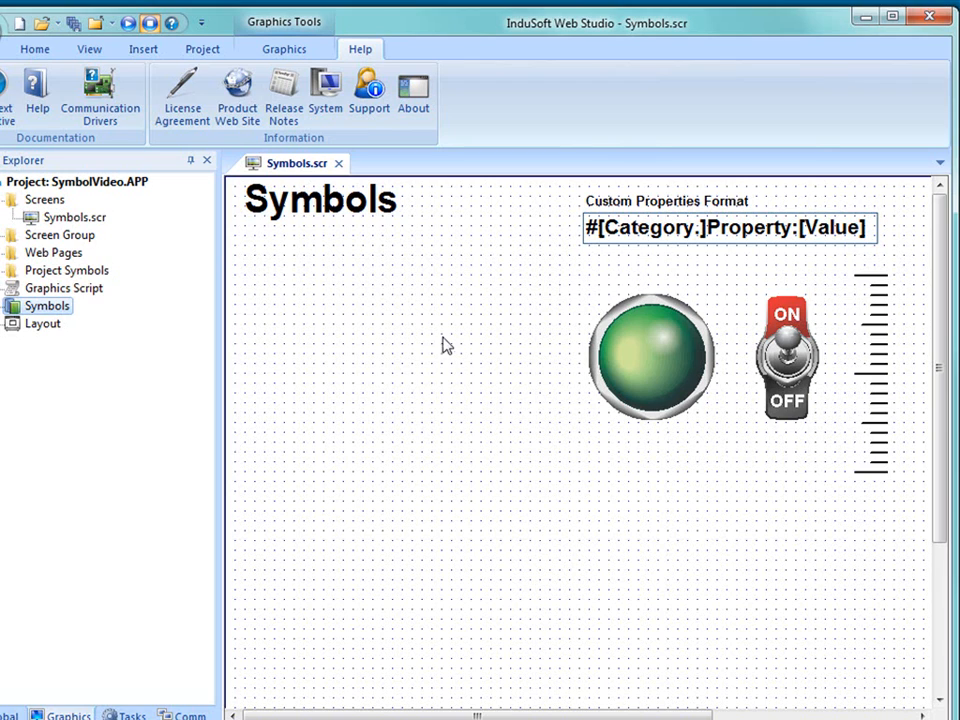
{"action": "double_click", "coordinate": [85, 320]}
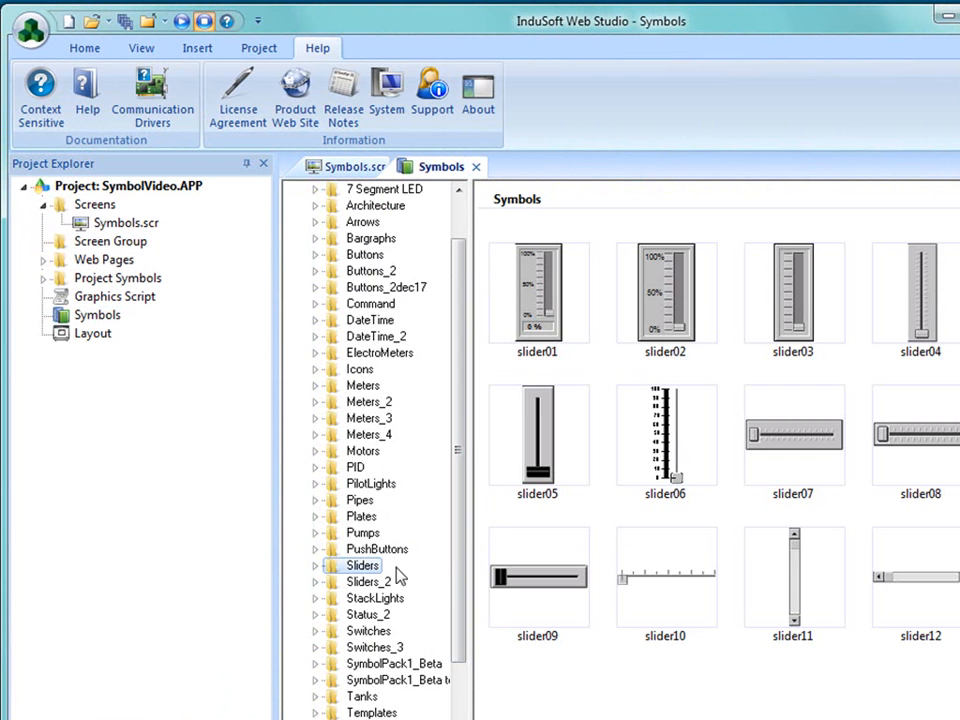
{"action": "left_click", "coordinate": [362, 254]}
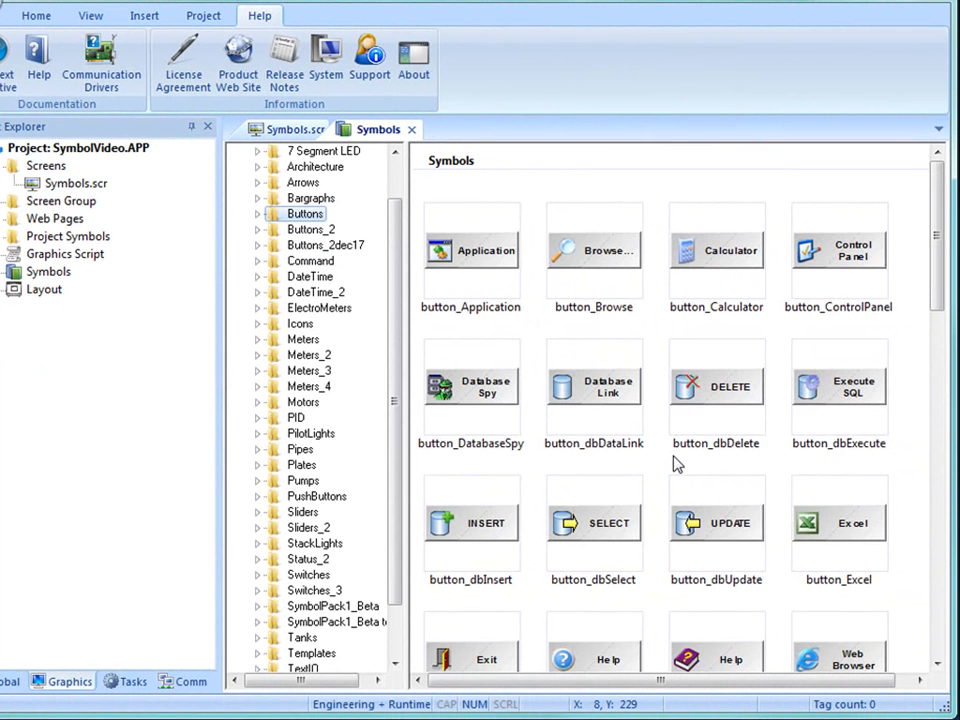
{"action": "left_click", "coordinate": [470, 660]}
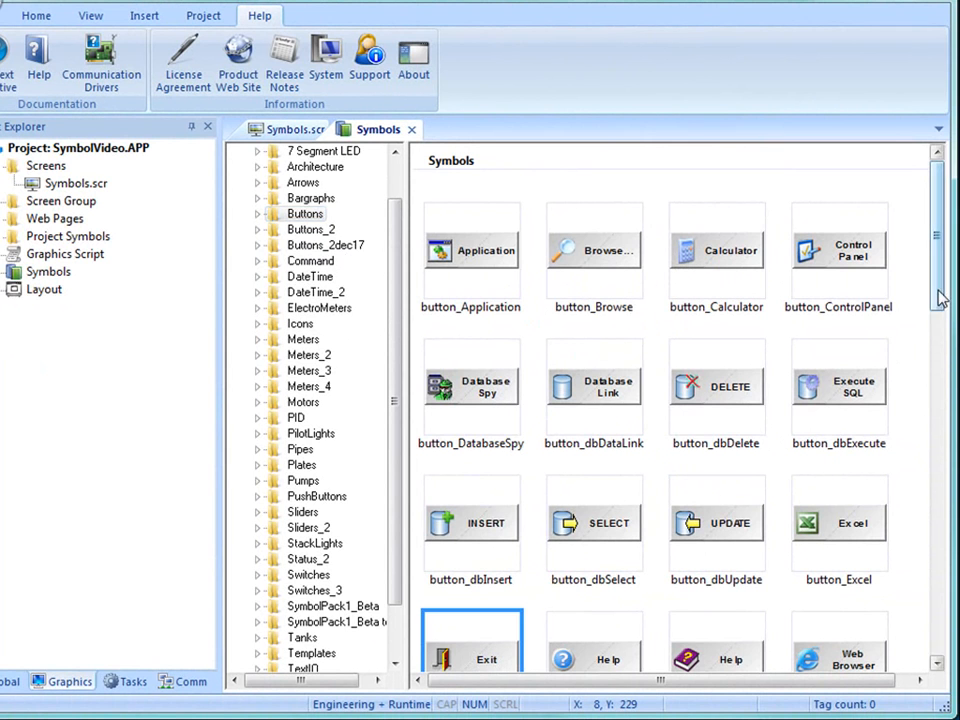
{"action": "scroll", "coordinate": [698, 500], "scroll_direction": "down", "scroll_amount": 2}
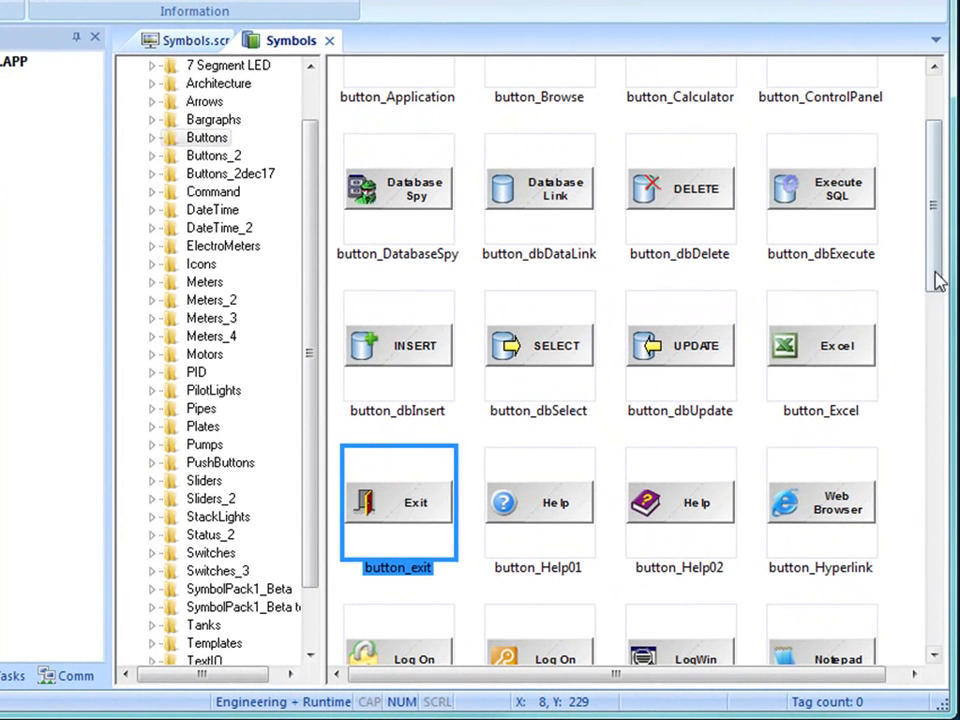
{"action": "scroll", "coordinate": [936, 282], "scroll_direction": "down", "scroll_amount": 2}
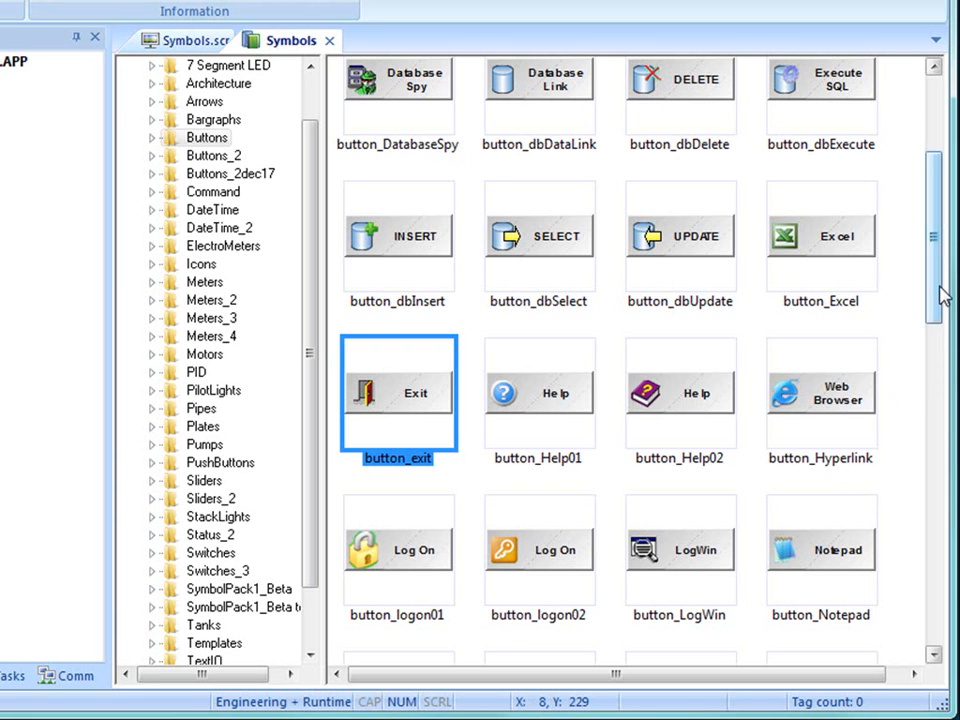
{"action": "scroll", "coordinate": [939, 310], "scroll_direction": "down", "scroll_amount": 2}
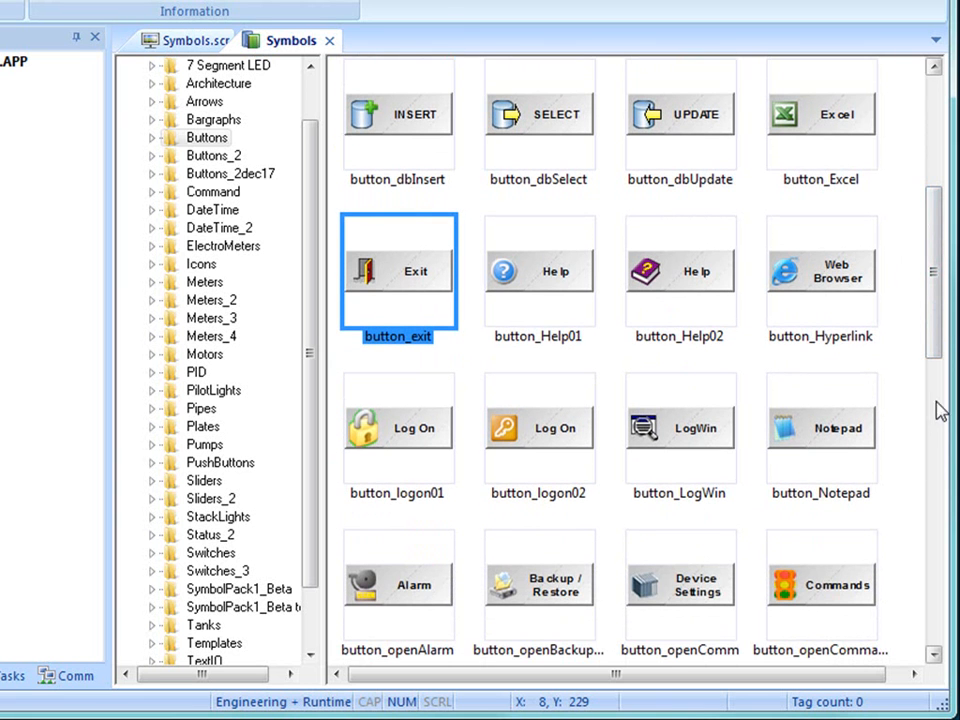
{"action": "left_click_drag", "start_coordinate": [936, 349], "coordinate": [942, 291]}
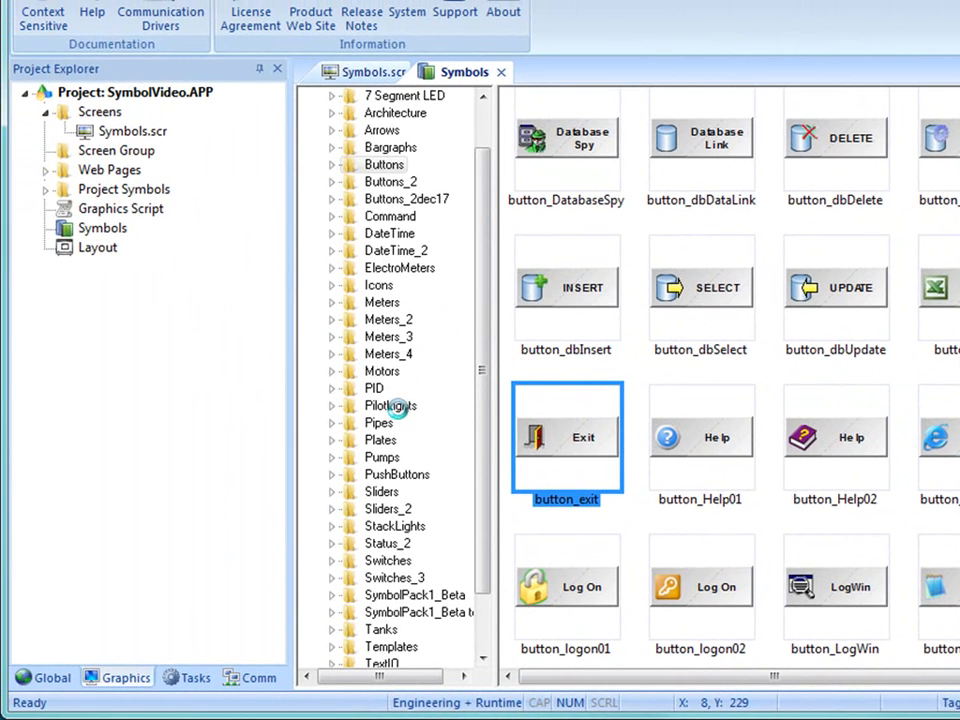
- Browse the PilotLights, Plates, PushButtons and Switches categories of the symbol library
{"action": "left_click", "coordinate": [334, 403]}
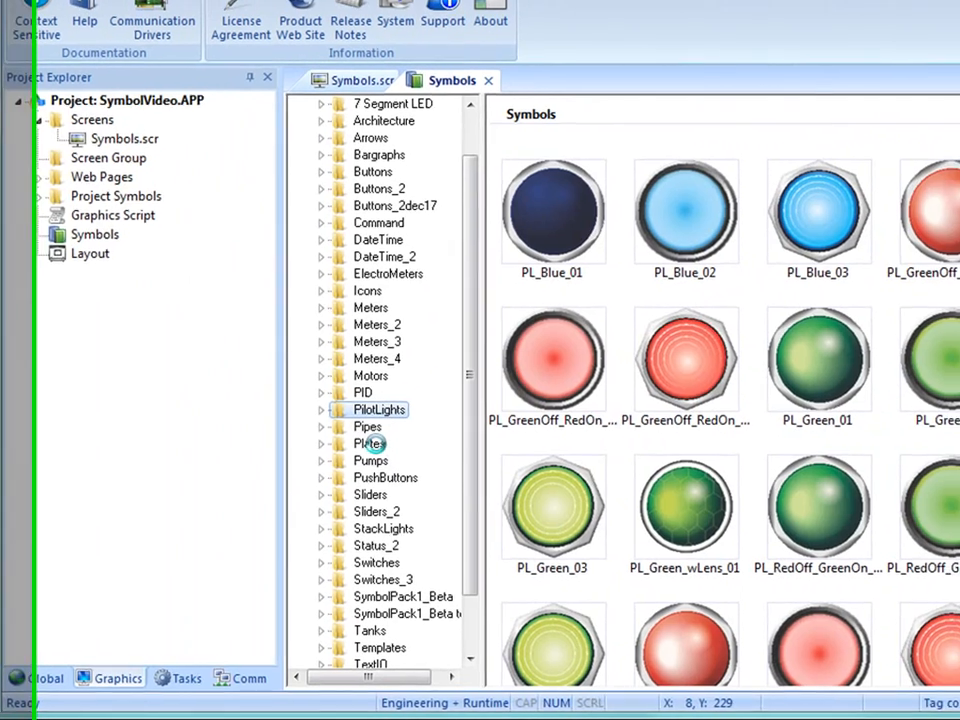
{"action": "left_click", "coordinate": [381, 441]}
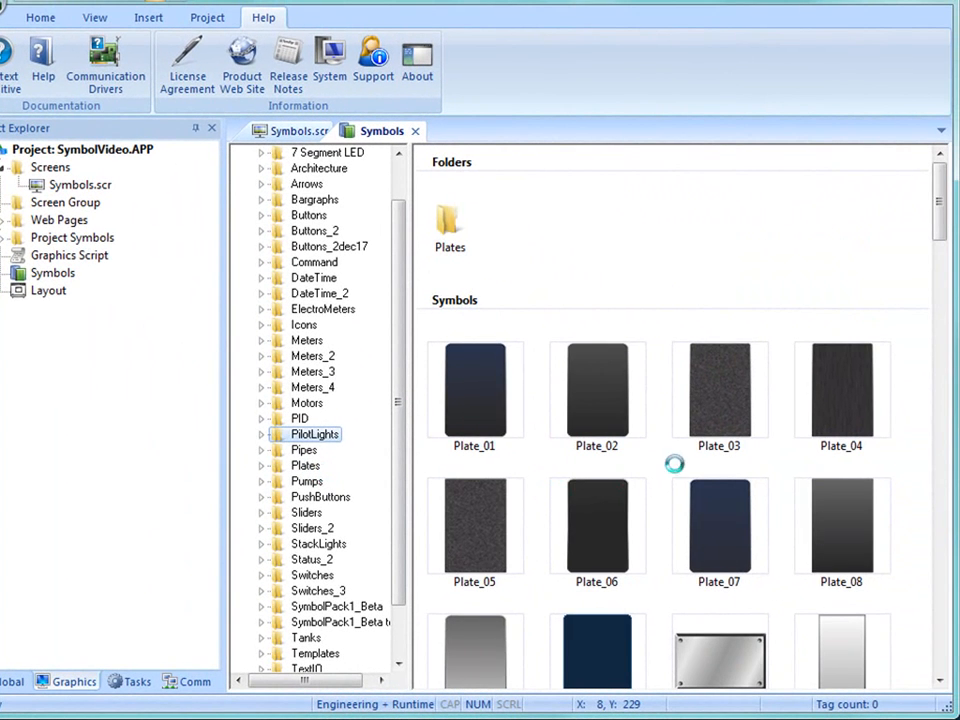
{"action": "left_click_drag", "start_coordinate": [947, 210], "coordinate": [948, 330]}
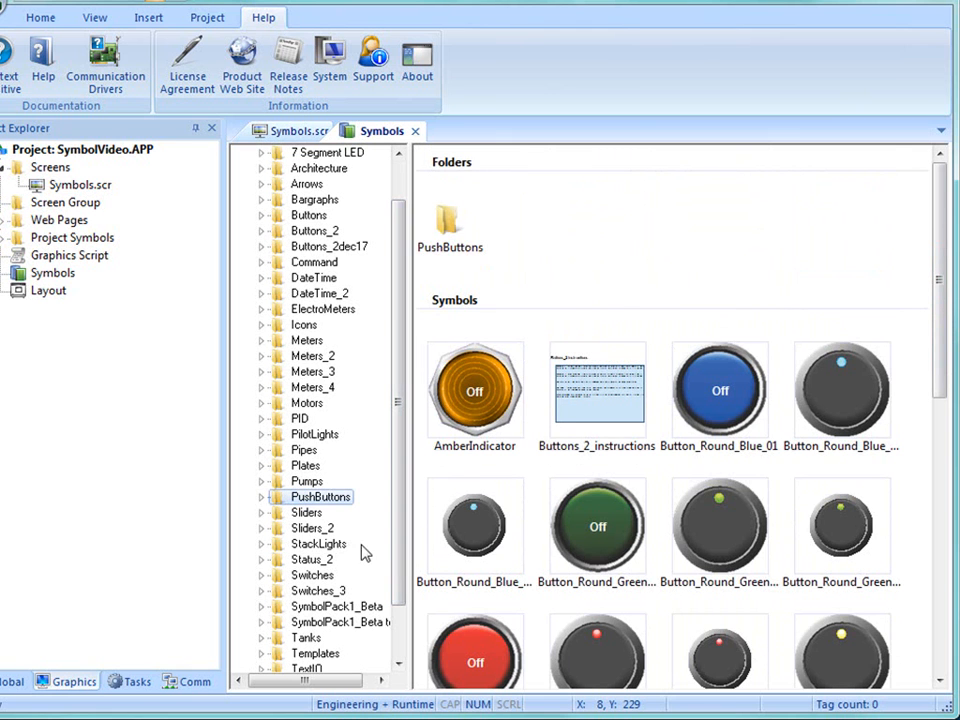
{"action": "left_click", "coordinate": [318, 576]}
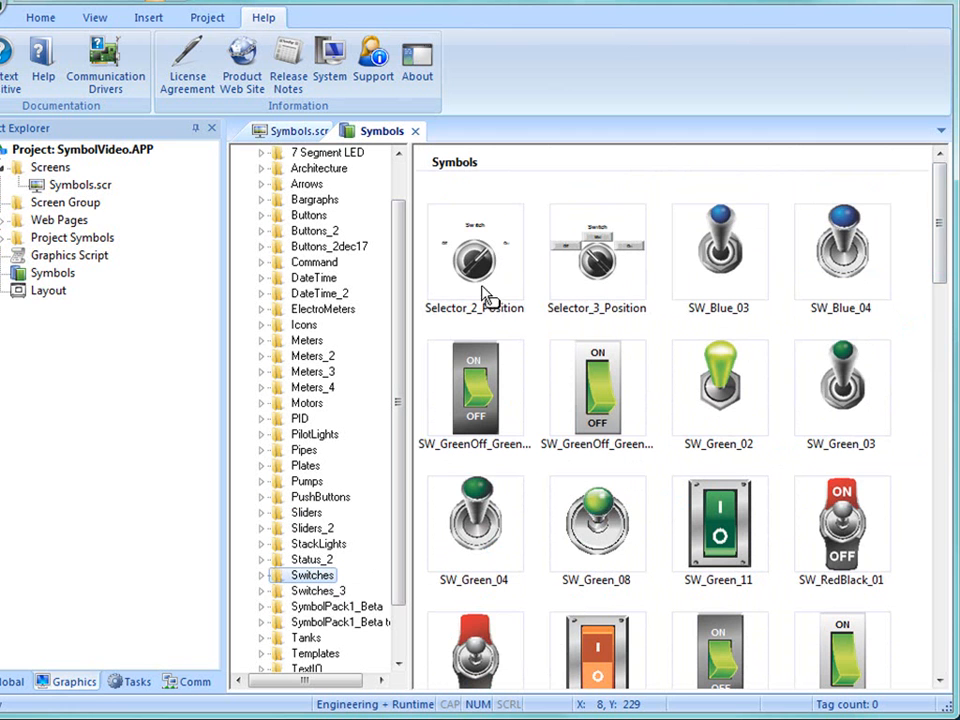
{"action": "left_click_drag", "start_coordinate": [936, 262], "coordinate": [955, 540]}
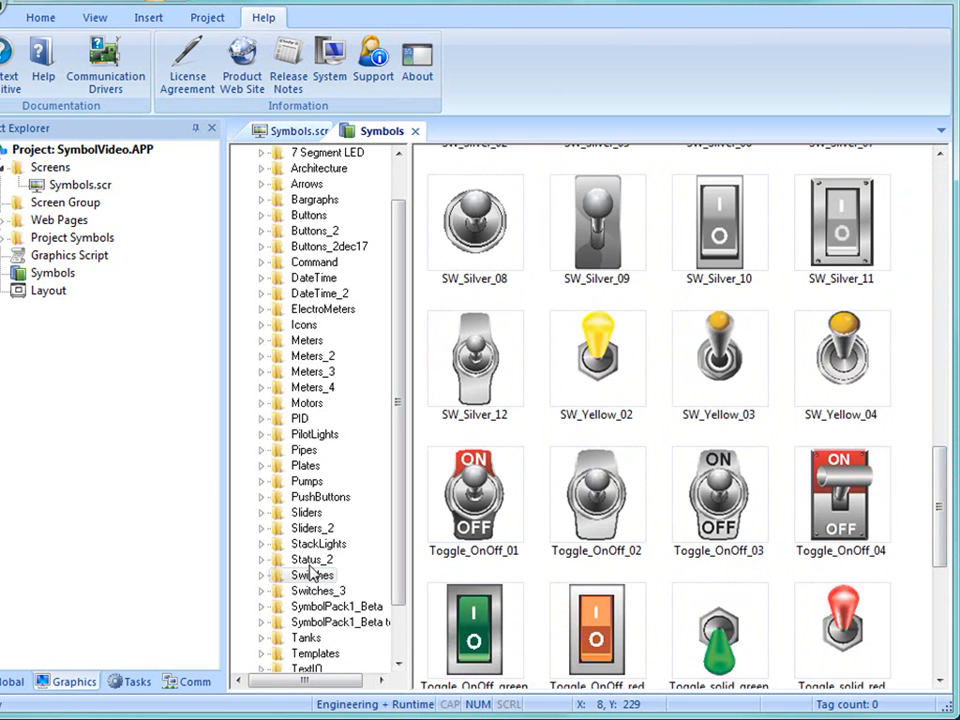
- Insert the slider01 symbol from the Sliders category on the Symbols.scr screen and place it at X 70, Y 160
{"action": "left_click", "coordinate": [308, 514]}
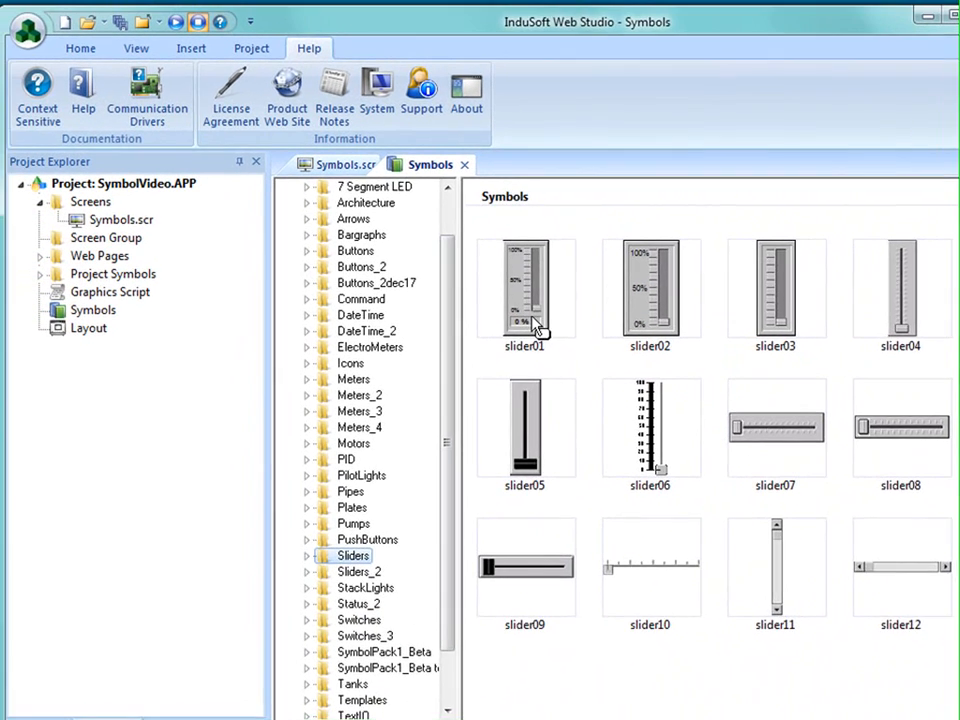
{"action": "left_click", "coordinate": [482, 287]}
{"action": "left_click", "coordinate": [381, 347]}
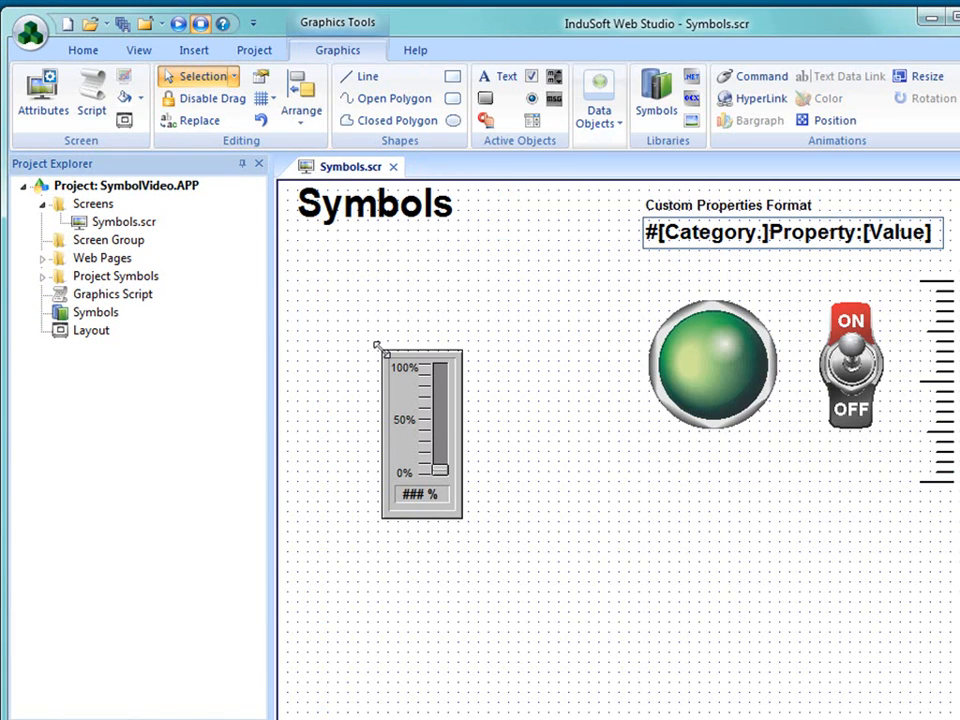
{"action": "left_click_drag", "start_coordinate": [418, 448], "coordinate": [383, 439]}
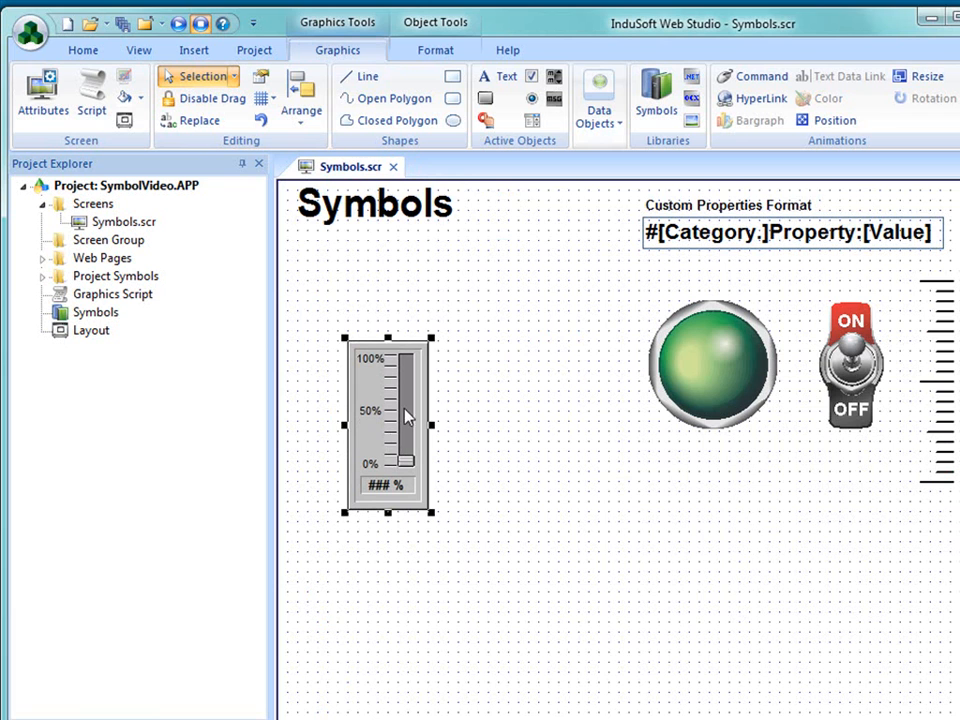
- Expand Project Symbols and its Sliders folder to locate the slider01.sym file
{"action": "left_click", "coordinate": [84, 316]}
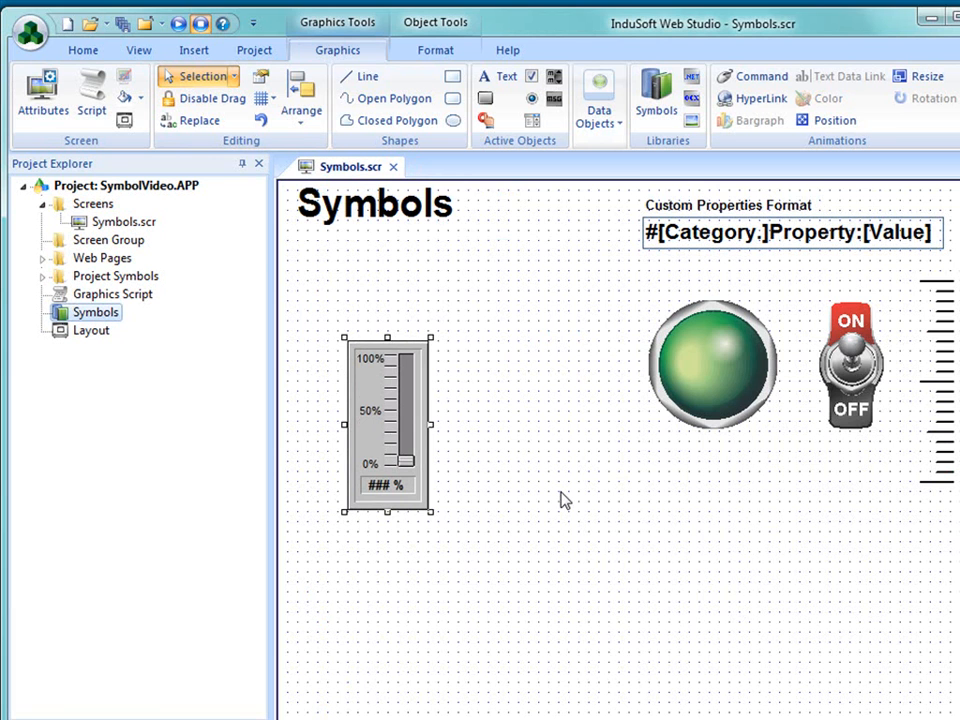
{"action": "left_click", "coordinate": [42, 276]}
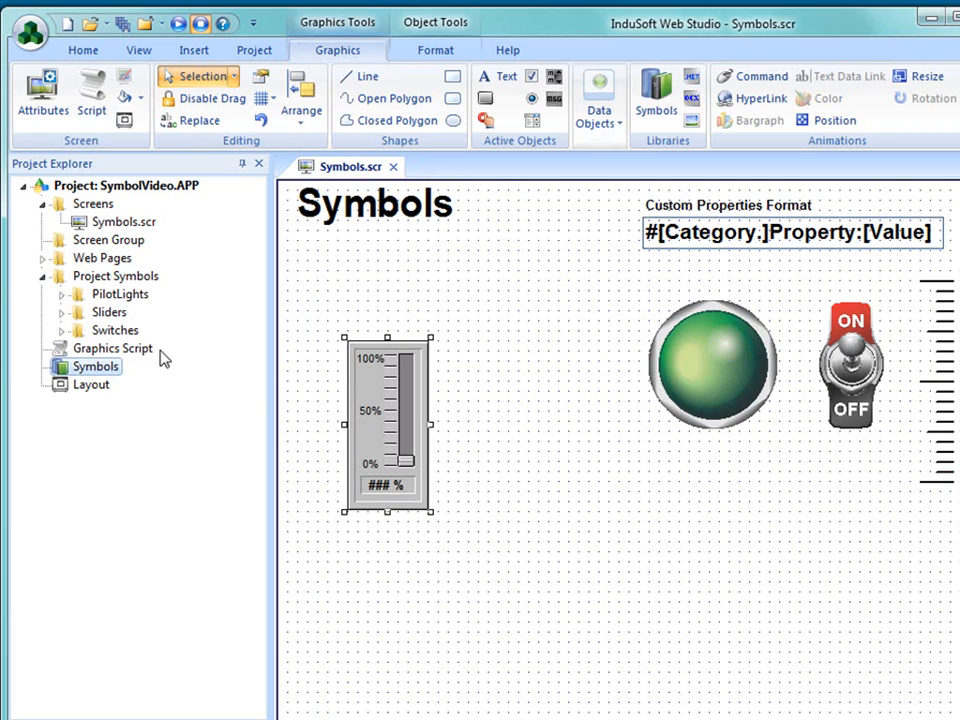
{"action": "double_click", "coordinate": [109, 312]}
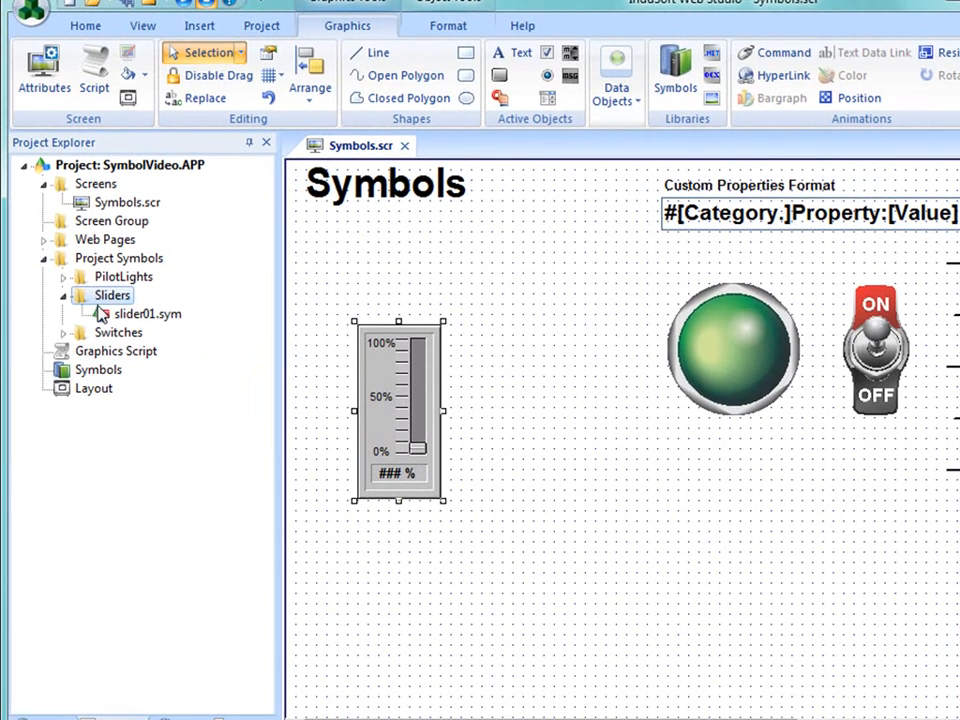
{"action": "left_click", "coordinate": [110, 314]}
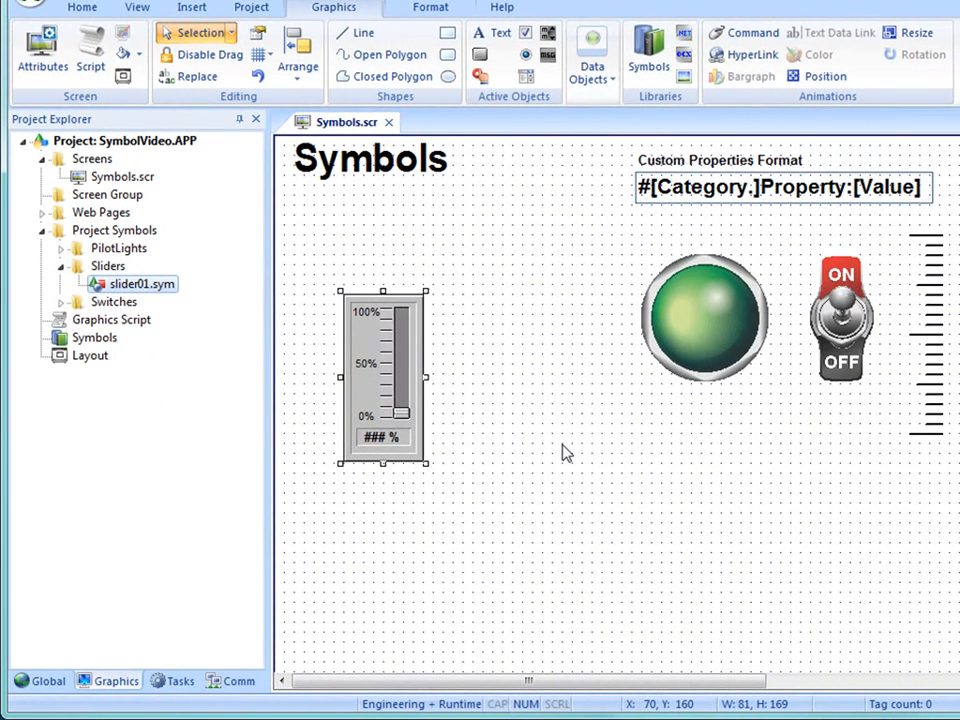
- Set the slider's TagName property to Temperature and create that tag as an Integer with Server scope
{"action": "left_click", "coordinate": [383, 418]}
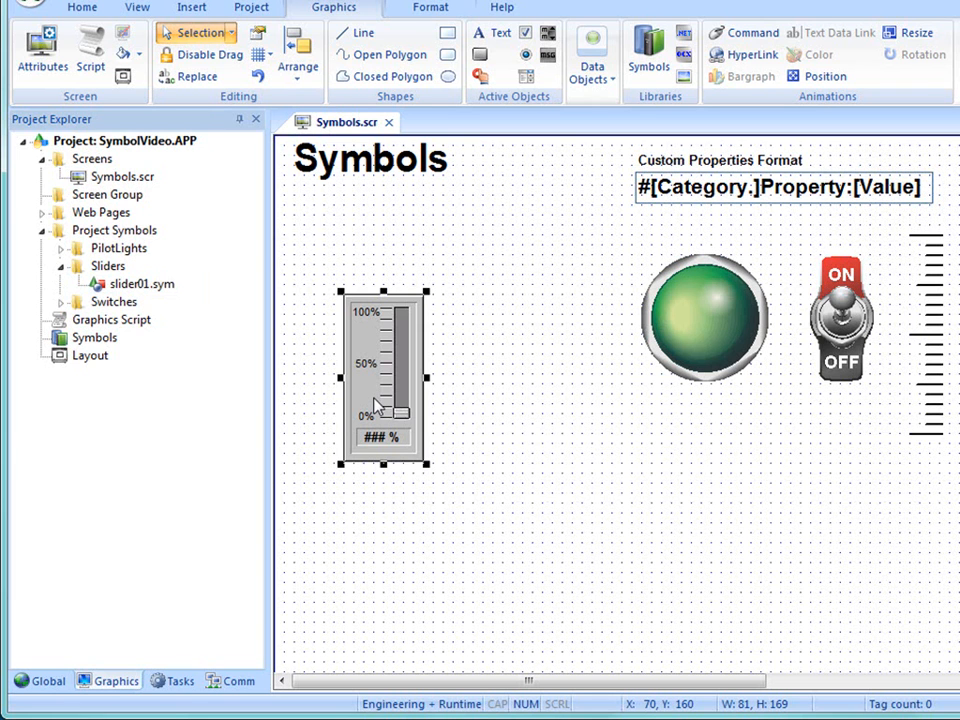
{"action": "double_click", "coordinate": [376, 405]}
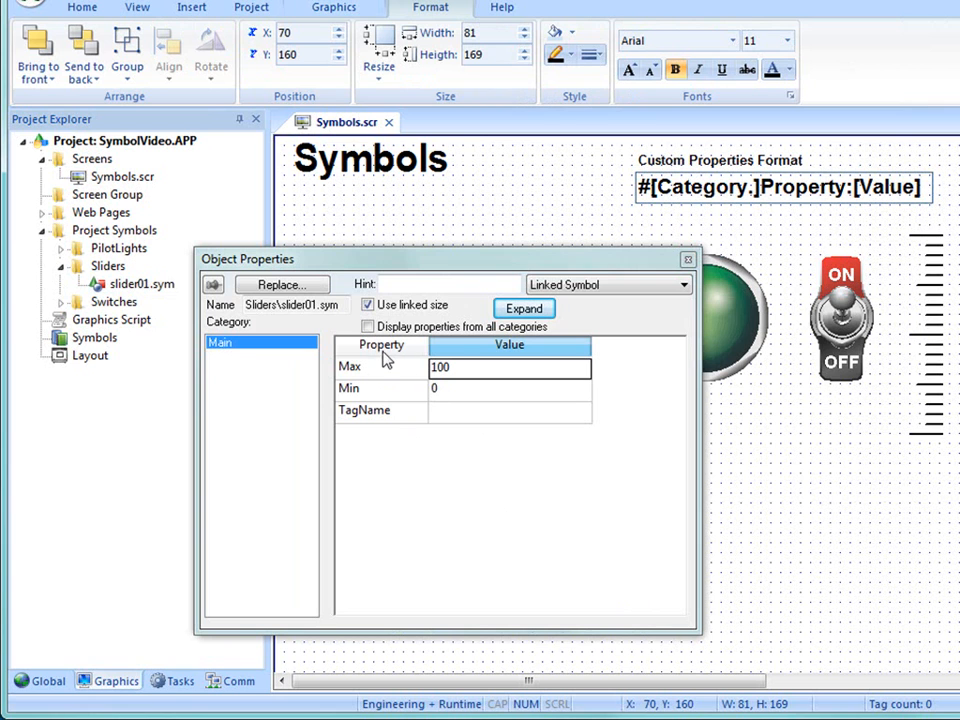
{"action": "left_click", "coordinate": [446, 415]}
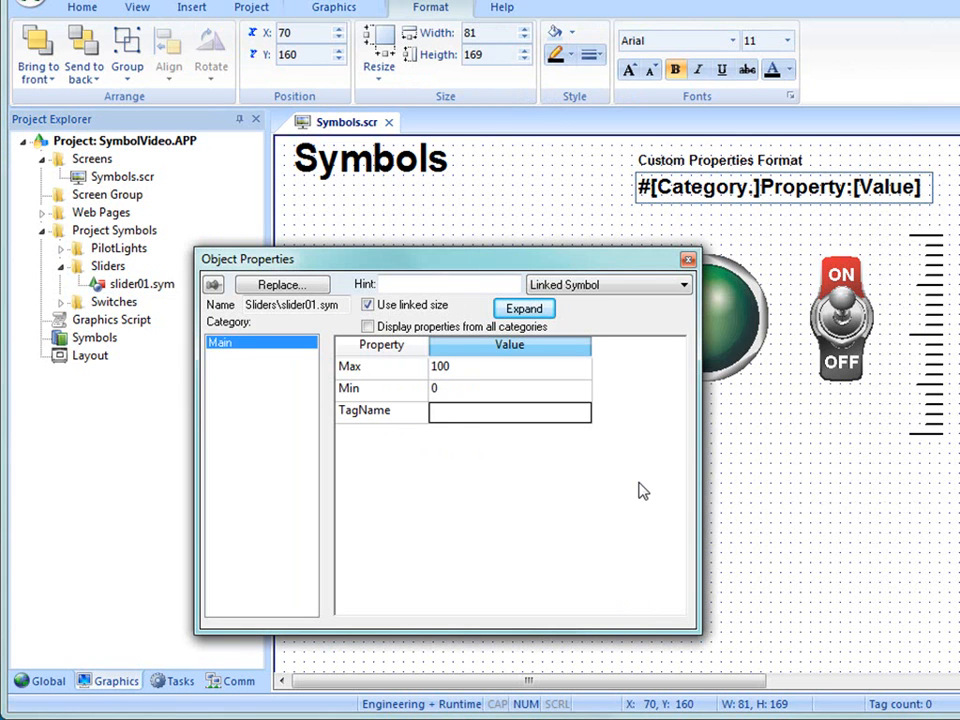
{"action": "type", "text": "Te"}
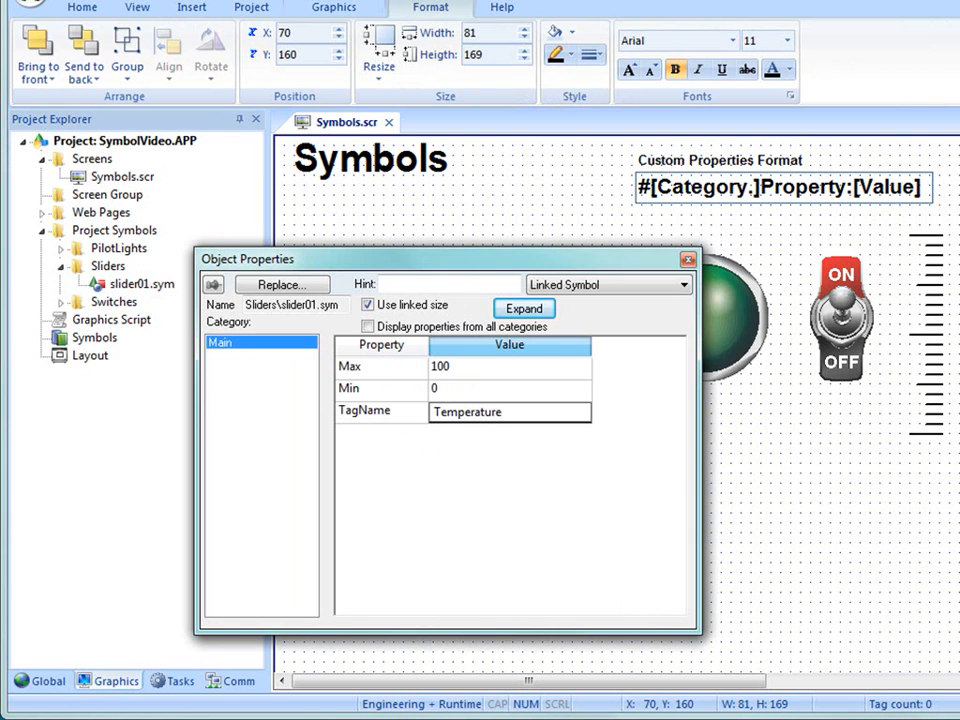
{"action": "type", "text": "mperature"}
{"action": "key", "text": "Return"}
{"action": "left_click", "coordinate": [658, 440]}
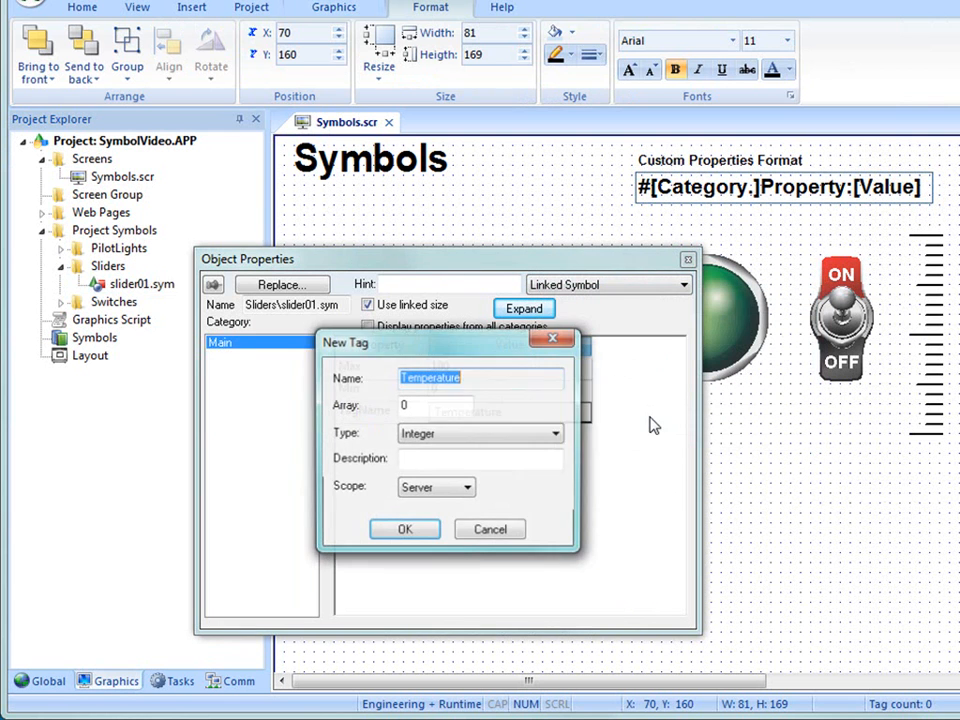
{"action": "left_click", "coordinate": [403, 533]}
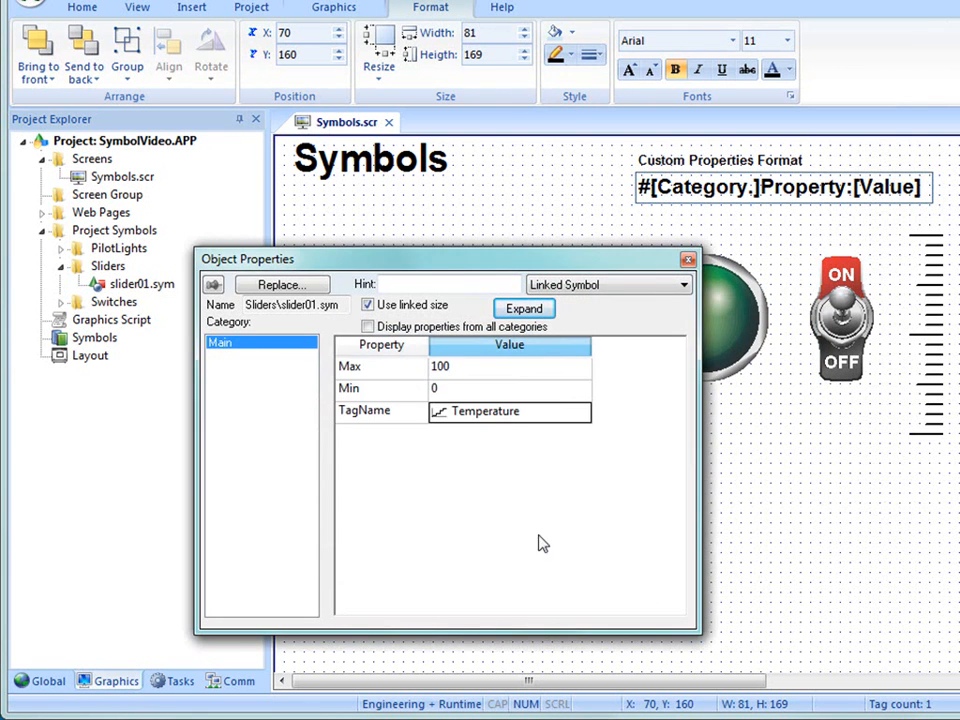
{"action": "left_click", "coordinate": [687, 262]}
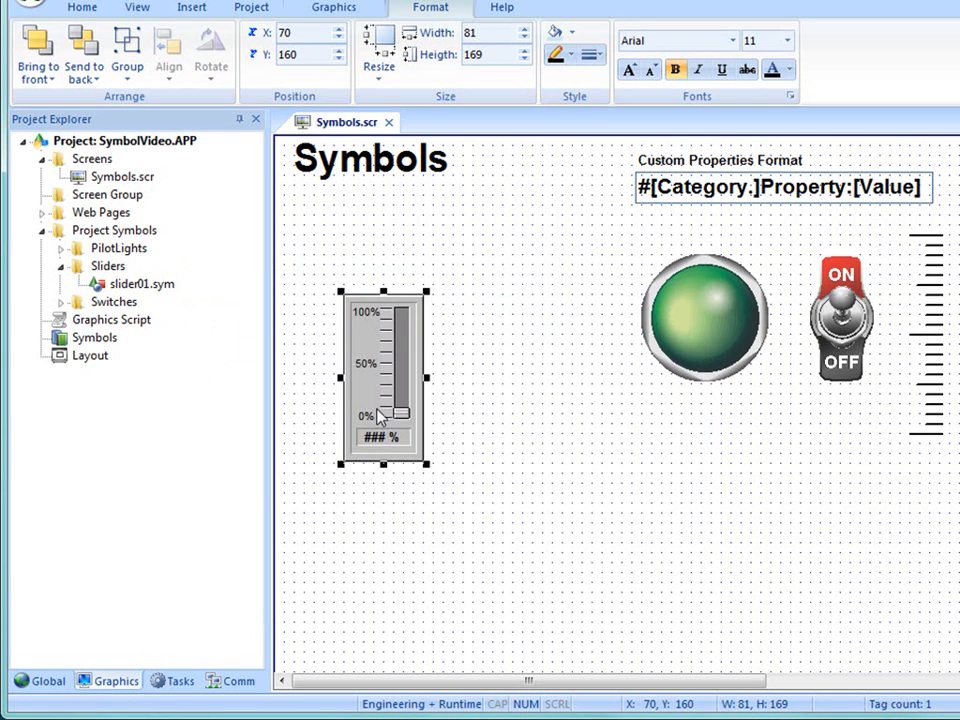
- Duplicate the slider at X 180, Y 160 and set the copy's TagName to Pressure, creating the new tag
{"action": "left_click_drag", "start_coordinate": [386, 437], "coordinate": [489, 439]}
{"action": "double_click", "coordinate": [489, 420]}
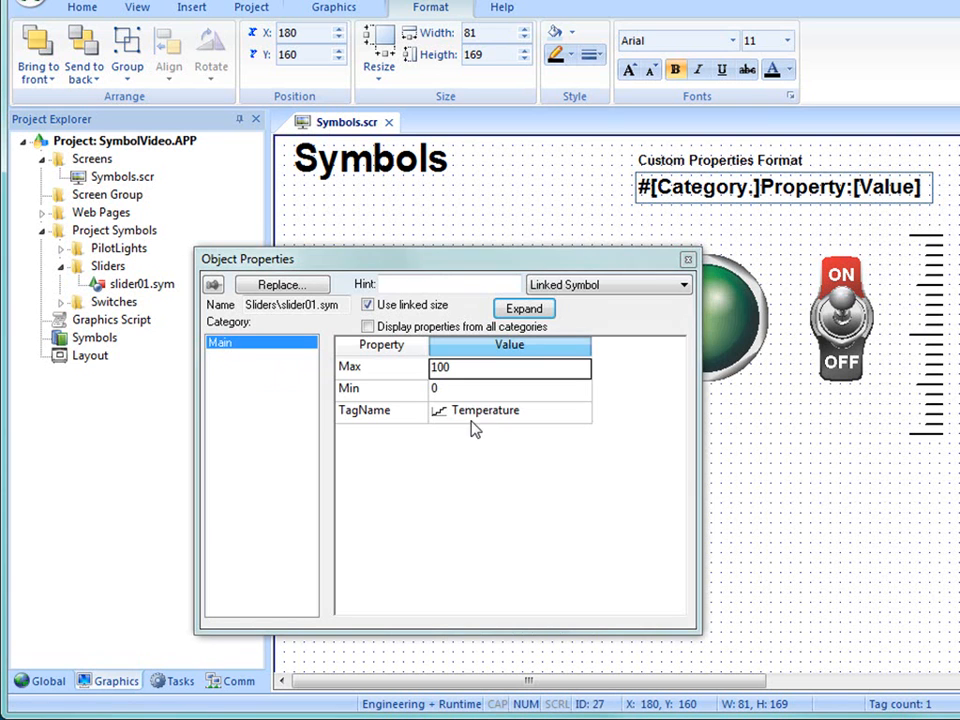
{"action": "type", "text": "Pressure"}
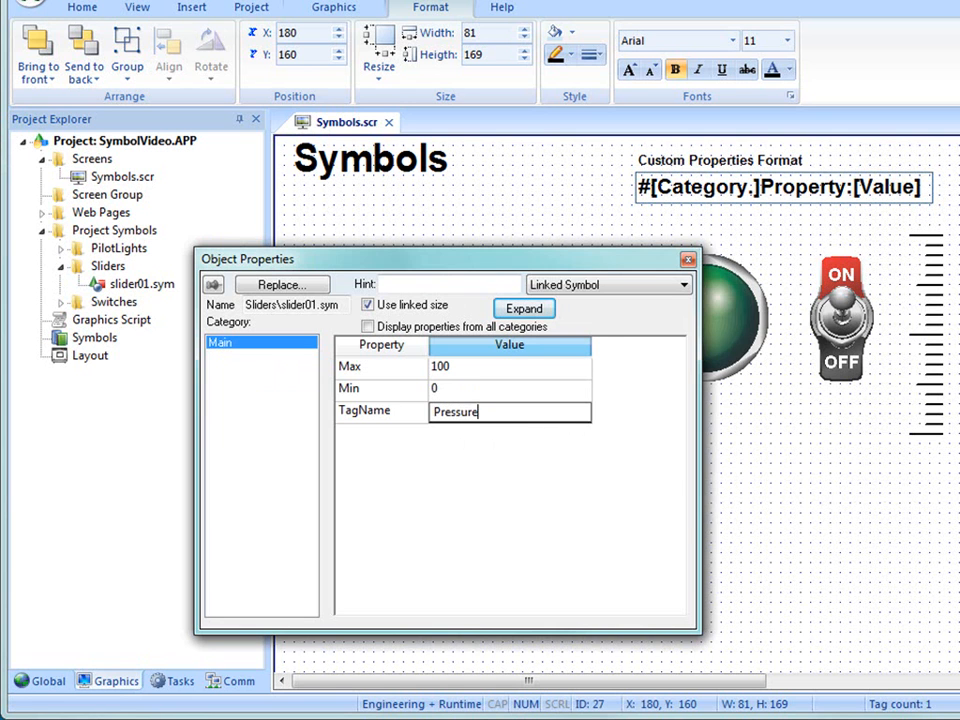
{"action": "key", "text": "Return"}
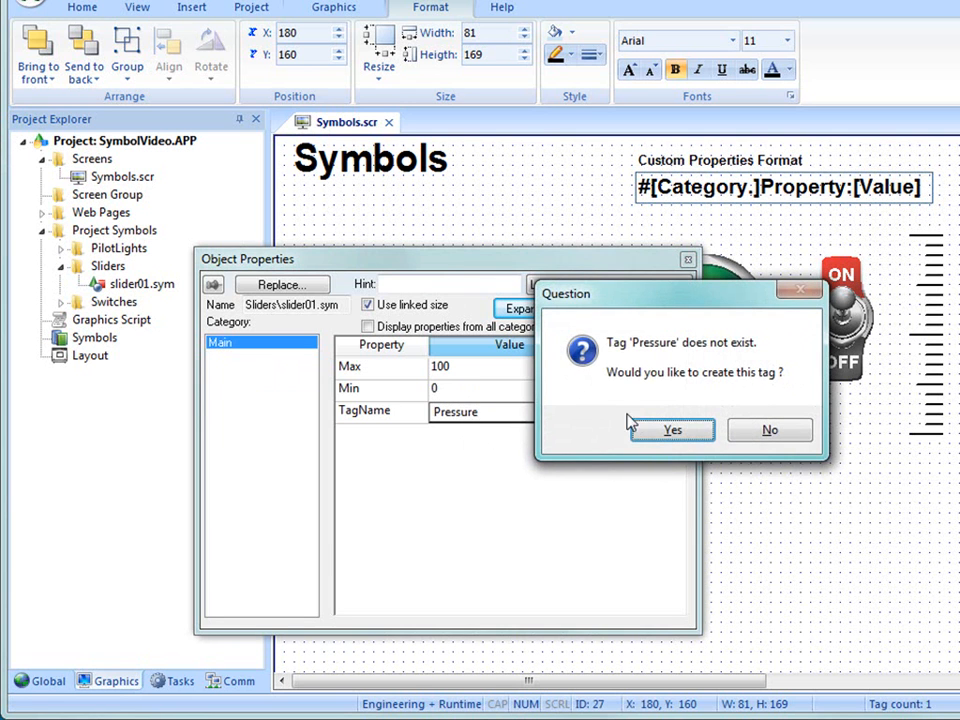
{"action": "left_click", "coordinate": [667, 427]}
{"action": "left_click", "coordinate": [428, 537]}
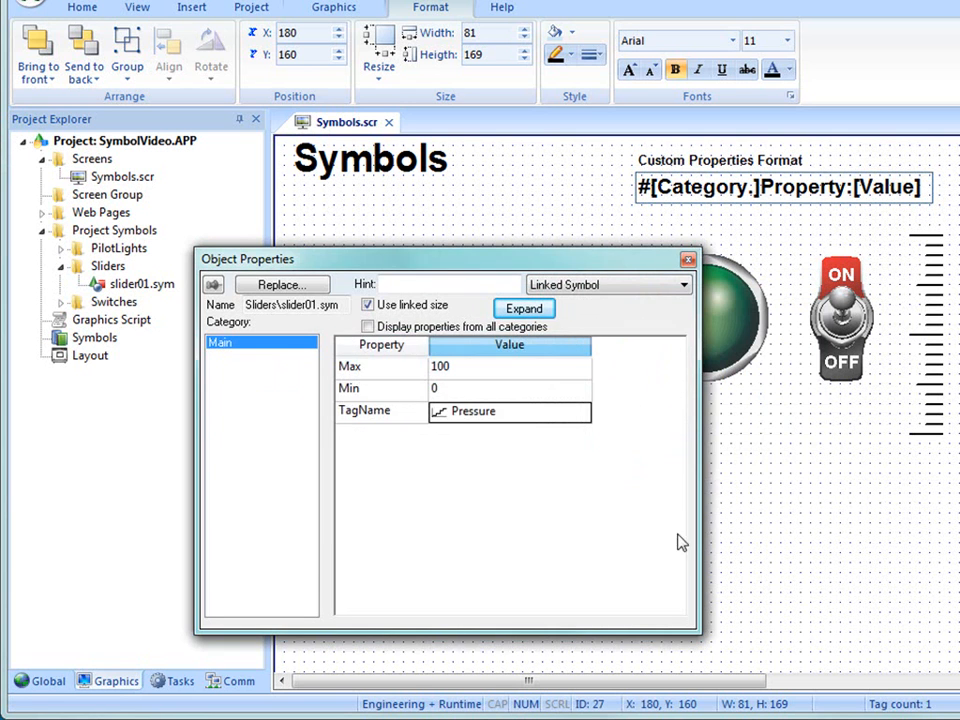
{"action": "left_click", "coordinate": [688, 259]}
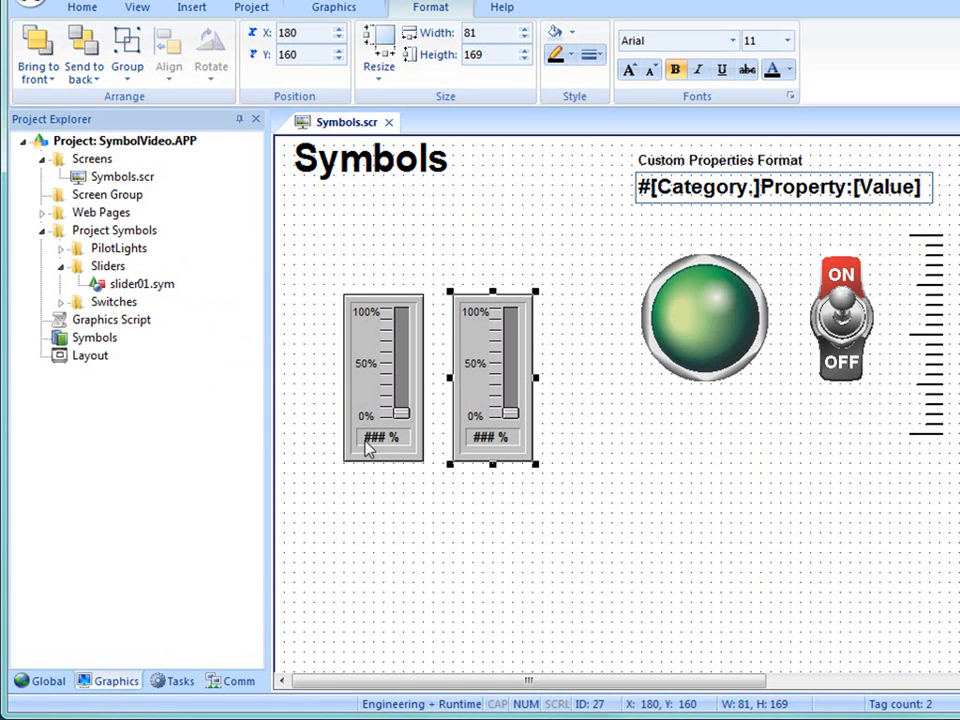
- Open the Temperature slider's linked symbol slider01.sym for editing
{"action": "left_click", "coordinate": [128, 286]}
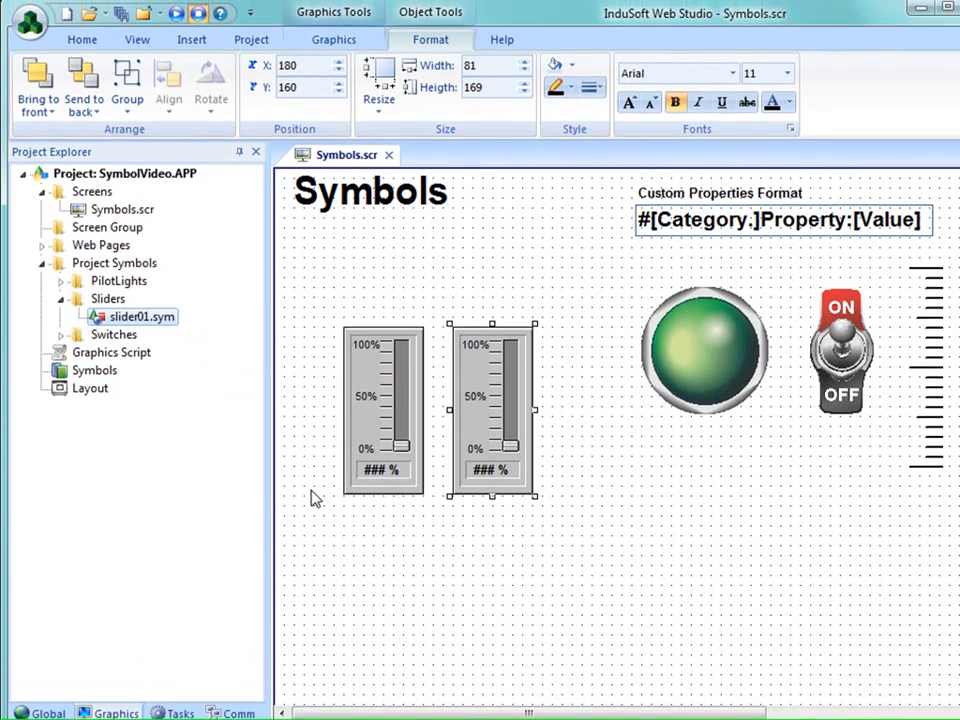
{"action": "left_click", "coordinate": [317, 468]}
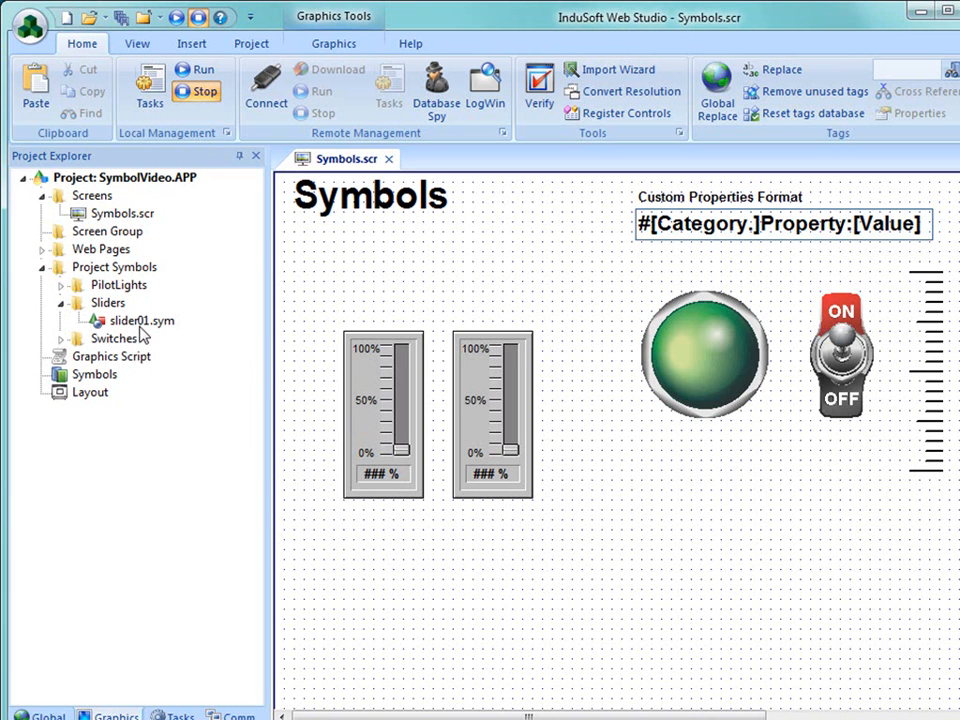
{"action": "right_click", "coordinate": [380, 430]}
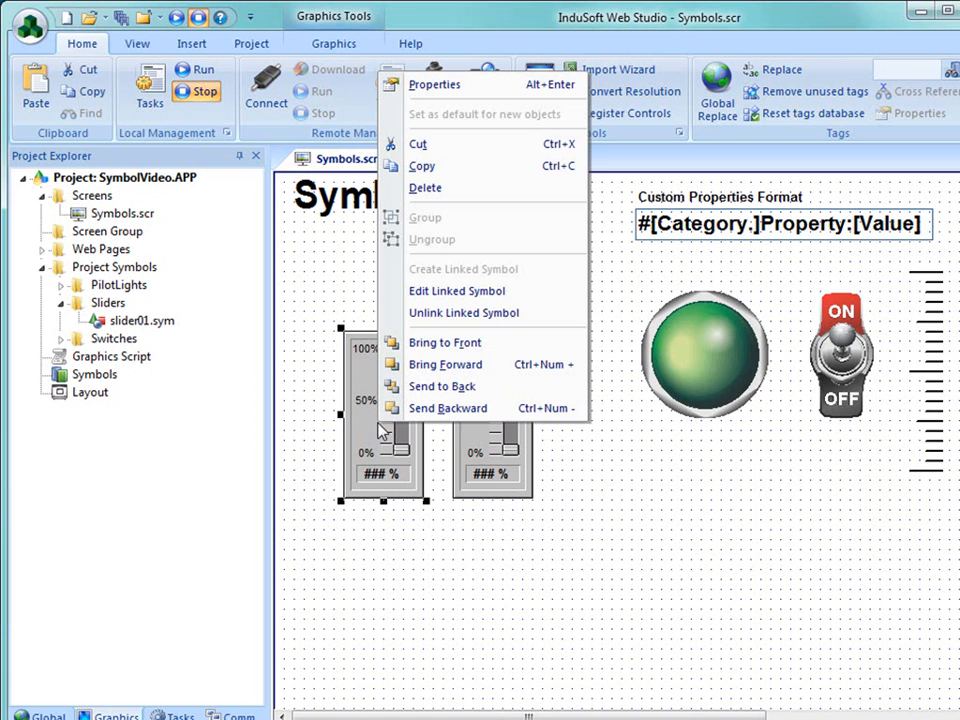
{"action": "left_click", "coordinate": [430, 294]}
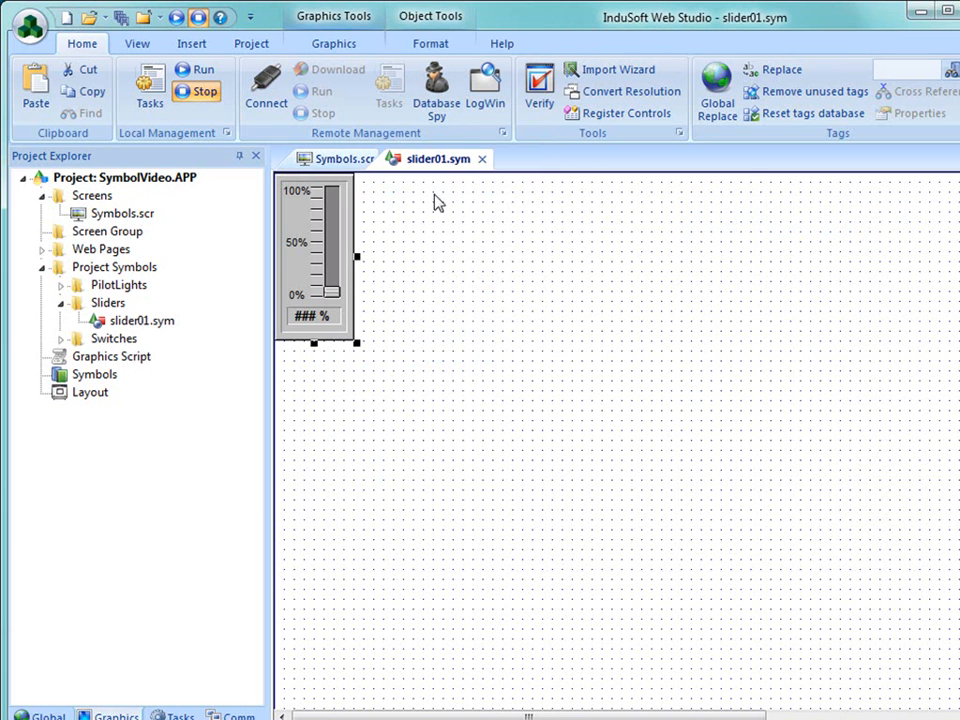
{"action": "left_click", "coordinate": [339, 168]}
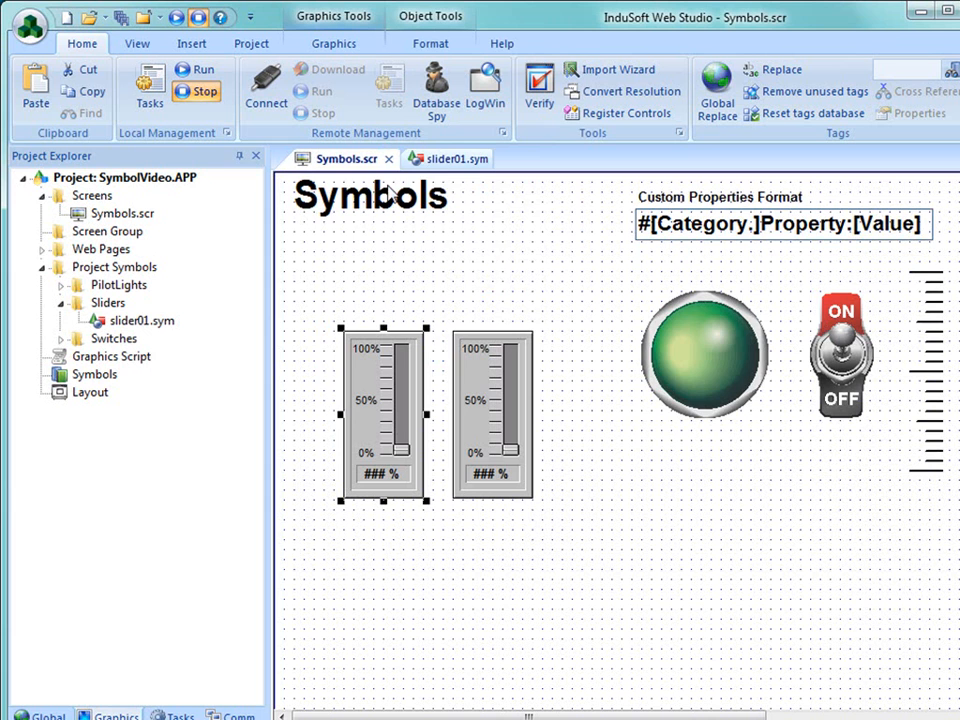
{"action": "left_click", "coordinate": [440, 162]}
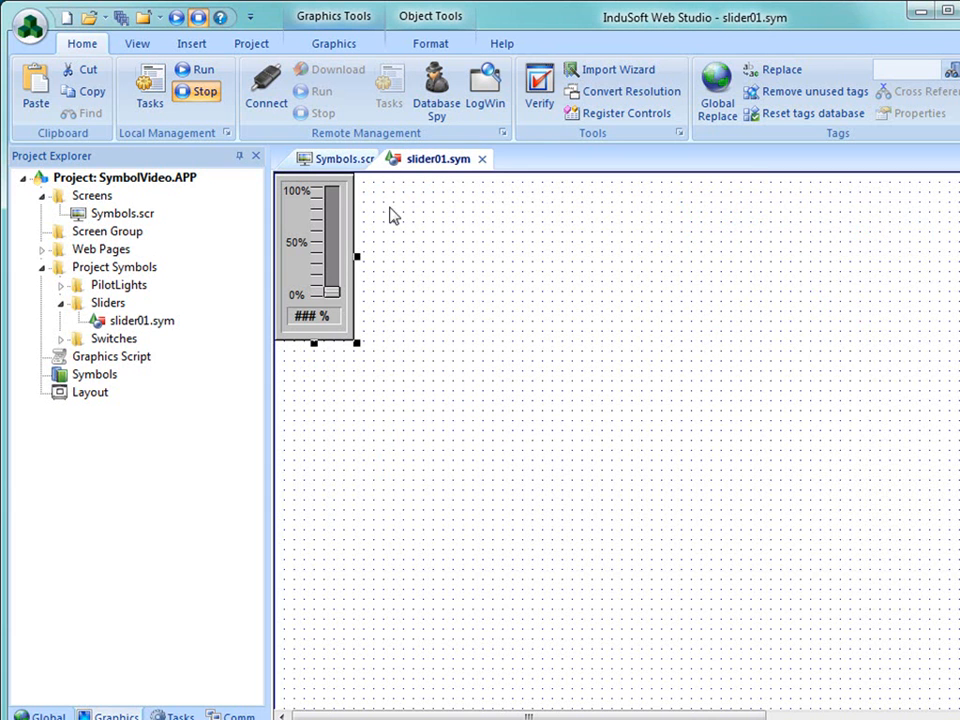
- Ungroup the slider01.sym symbol into its individual objects and clear the selection
{"action": "right_click", "coordinate": [300, 266]}
{"action": "left_click", "coordinate": [347, 441]}
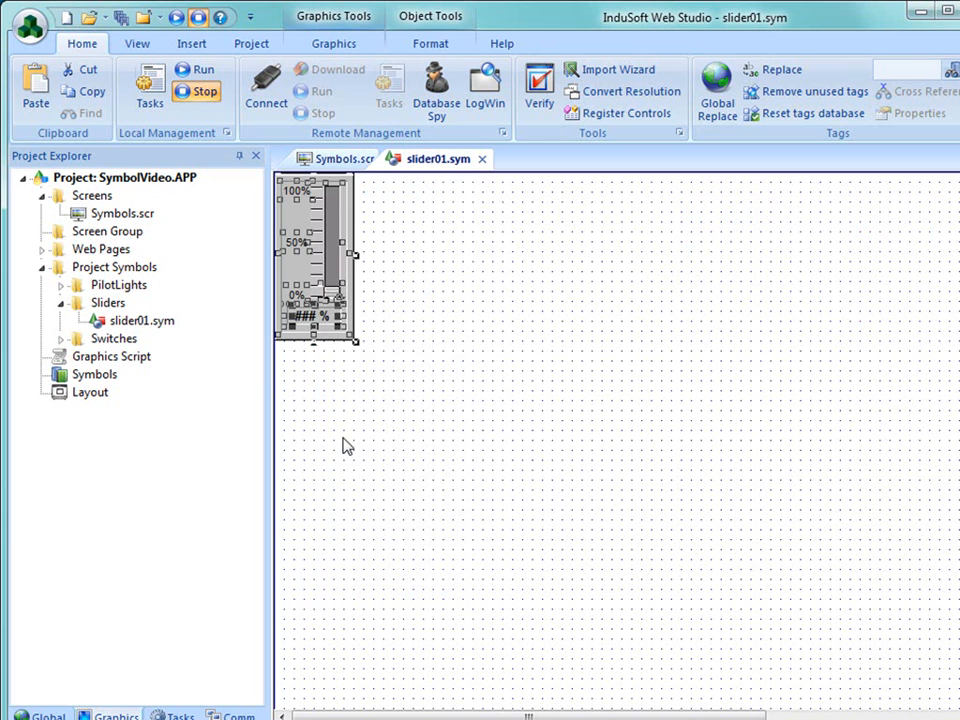
{"action": "left_click", "coordinate": [439, 392]}
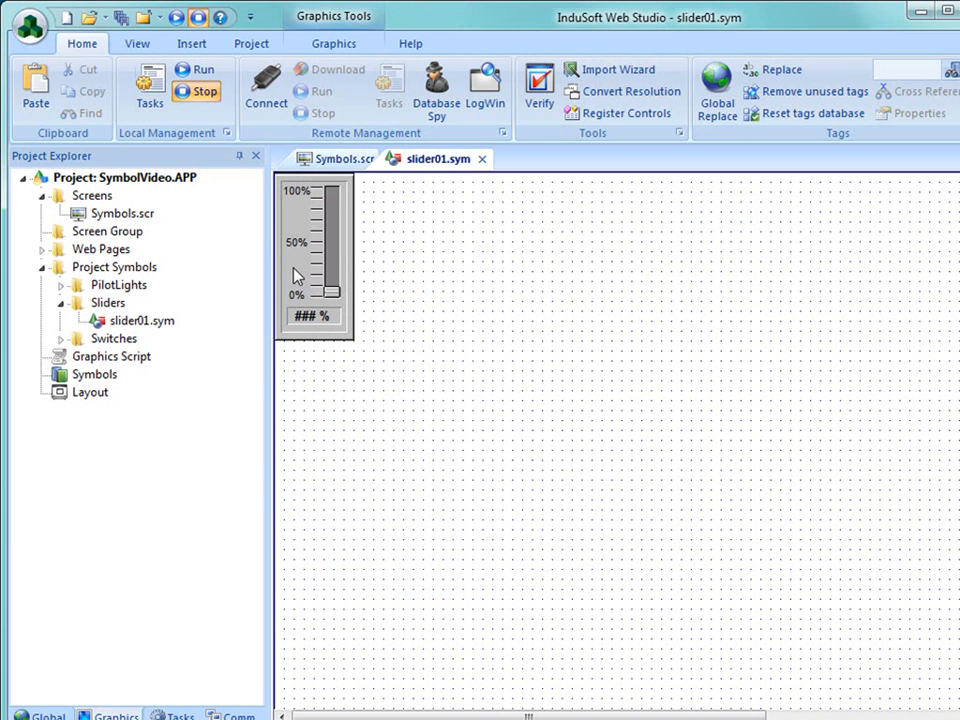
- Set the background fill color of the slider's inner panel to red (FF,00,00)
{"action": "left_click", "coordinate": [301, 292]}
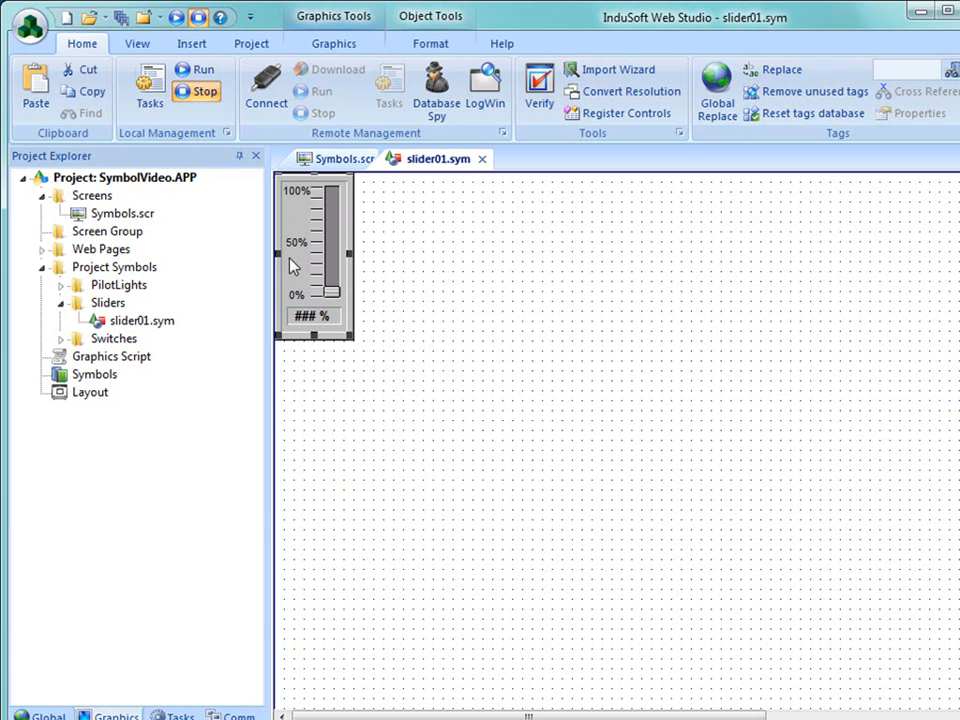
{"action": "double_click", "coordinate": [293, 265]}
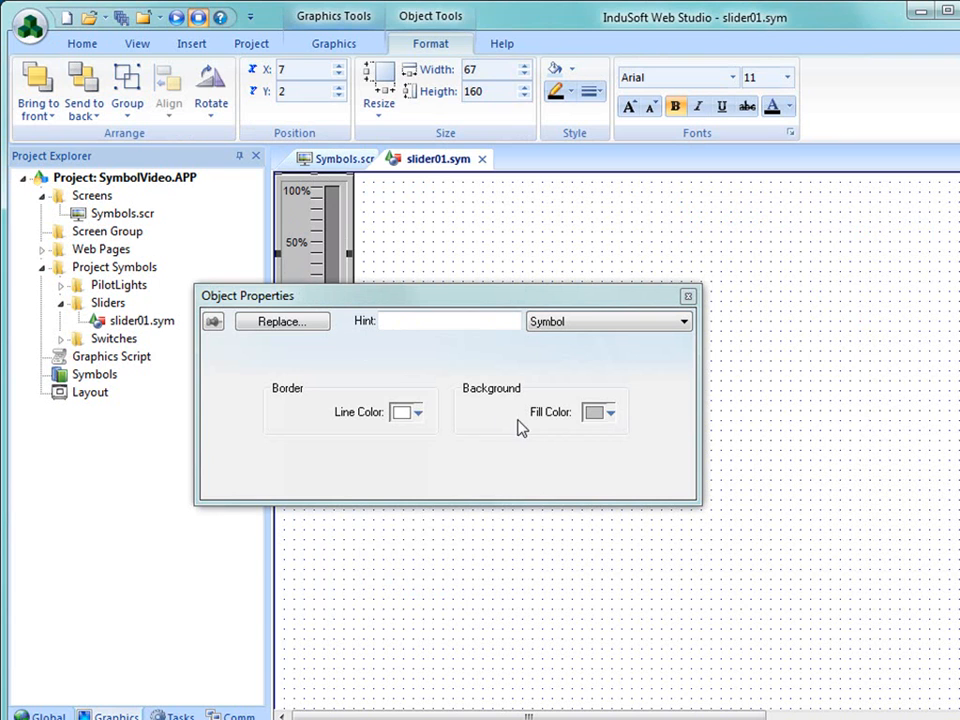
{"action": "left_click", "coordinate": [611, 412]}
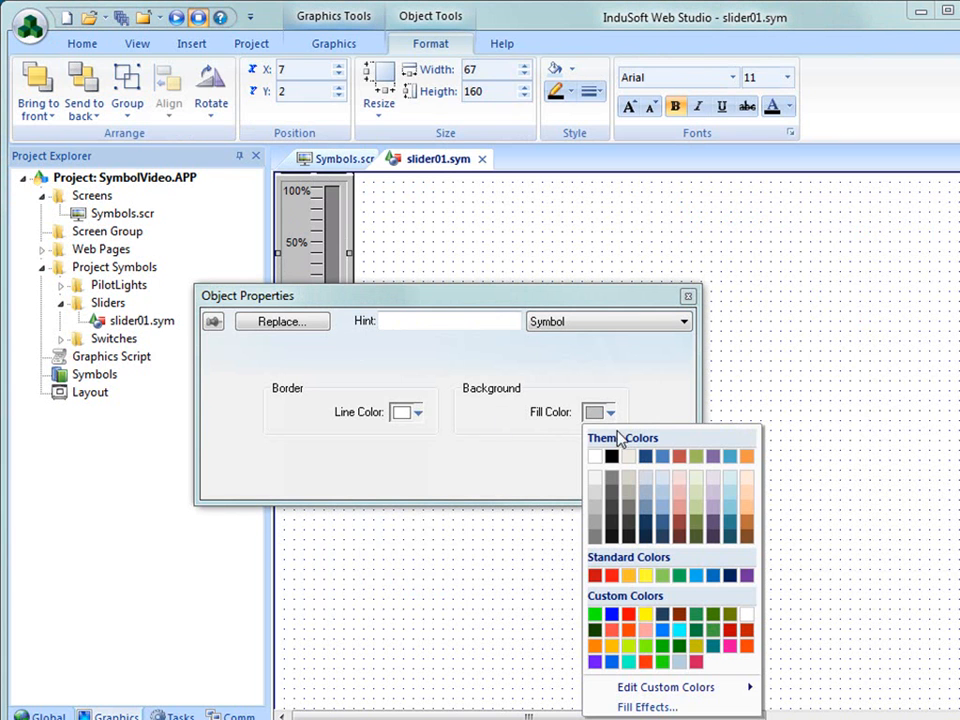
{"action": "left_click", "coordinate": [629, 619]}
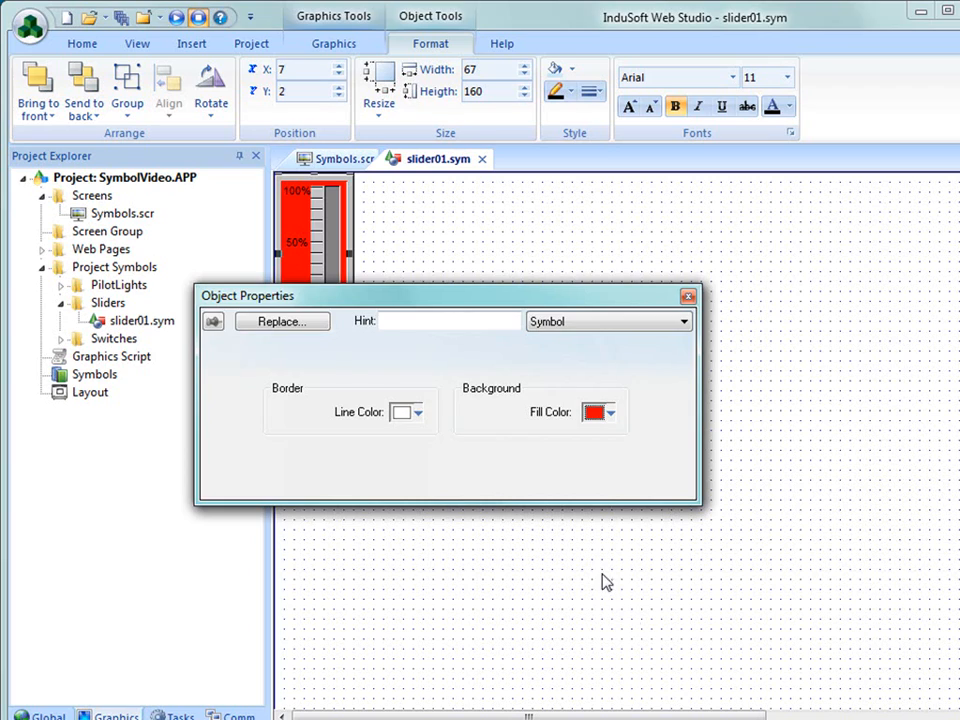
{"action": "left_click", "coordinate": [688, 296]}
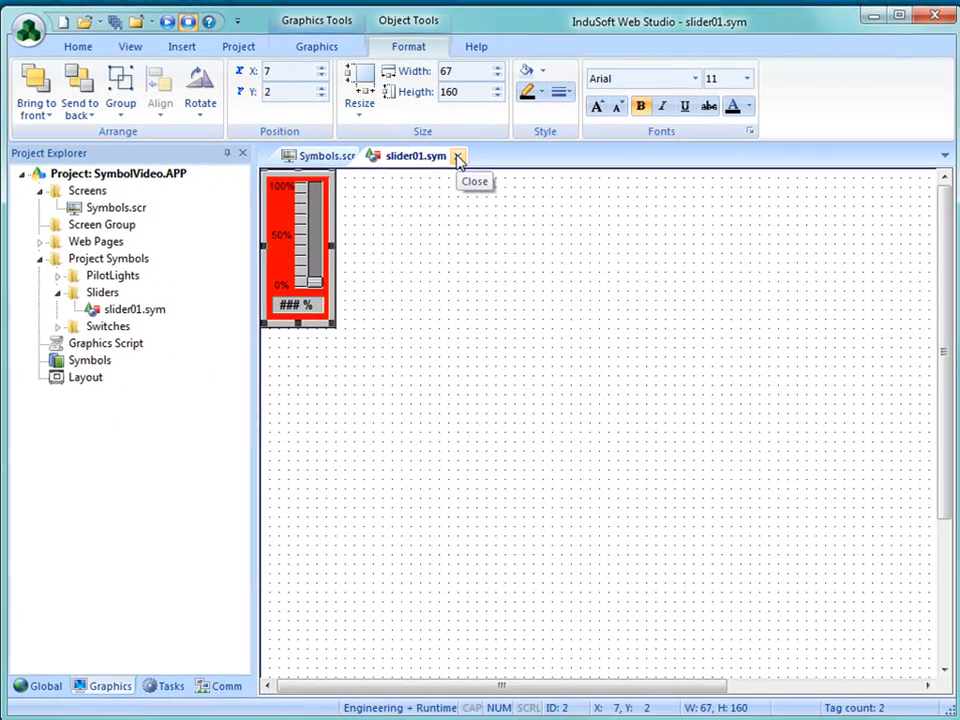
- Save the changes to slider01.sym and close it, returning to the Symbols.scr screen
{"action": "left_click", "coordinate": [481, 160]}
{"action": "left_click", "coordinate": [590, 442]}
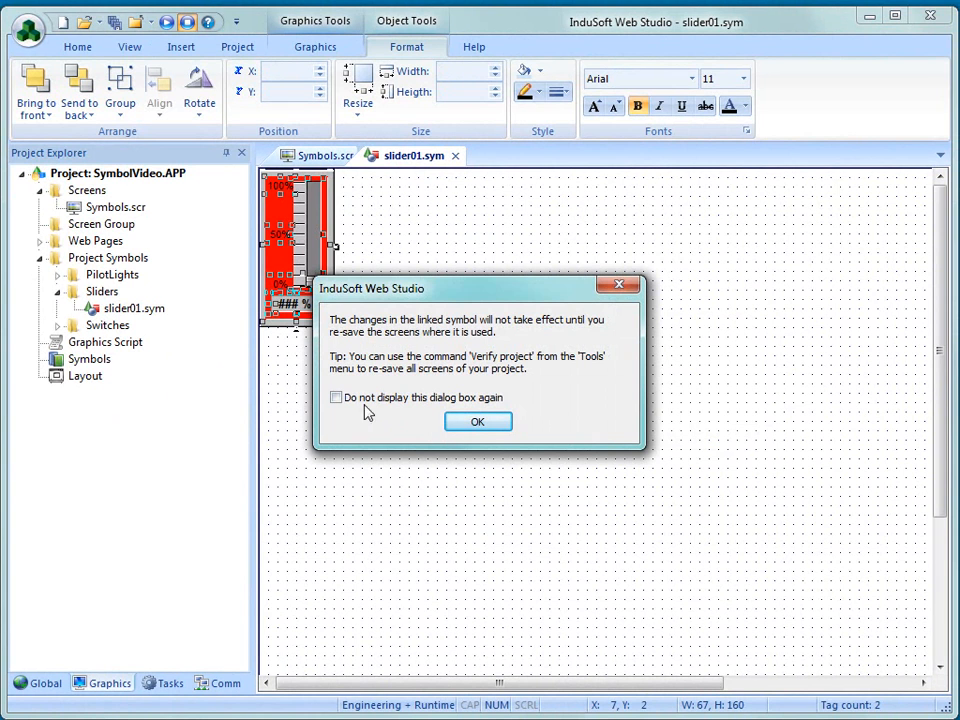
{"action": "left_click", "coordinate": [478, 423]}
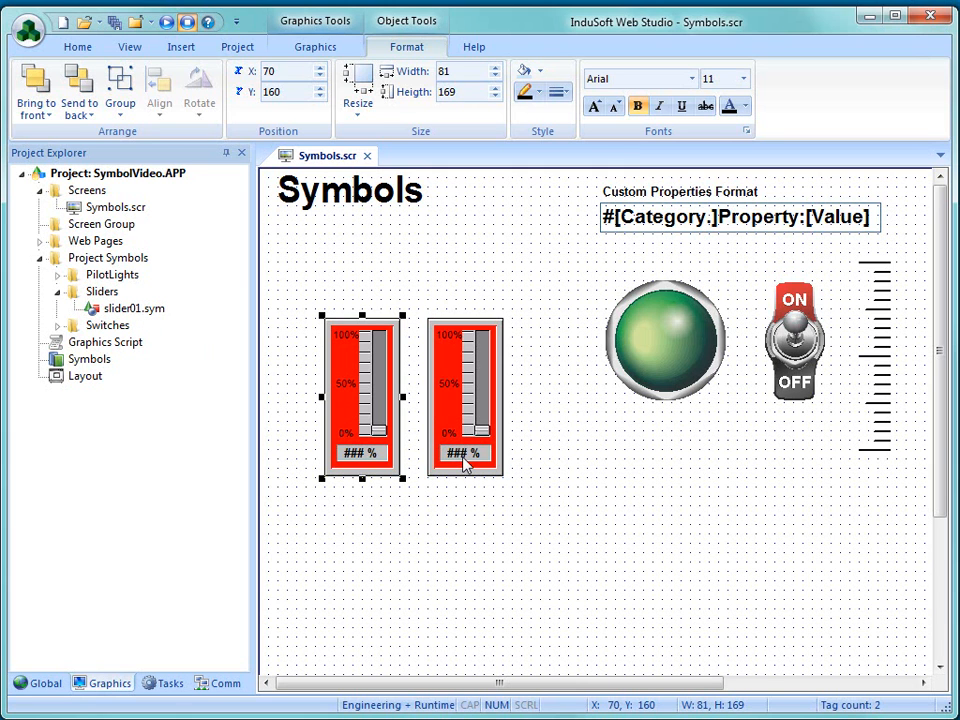
- Check the Max, Min and TagName properties of the Pressure slider
{"action": "left_click", "coordinate": [530, 526]}
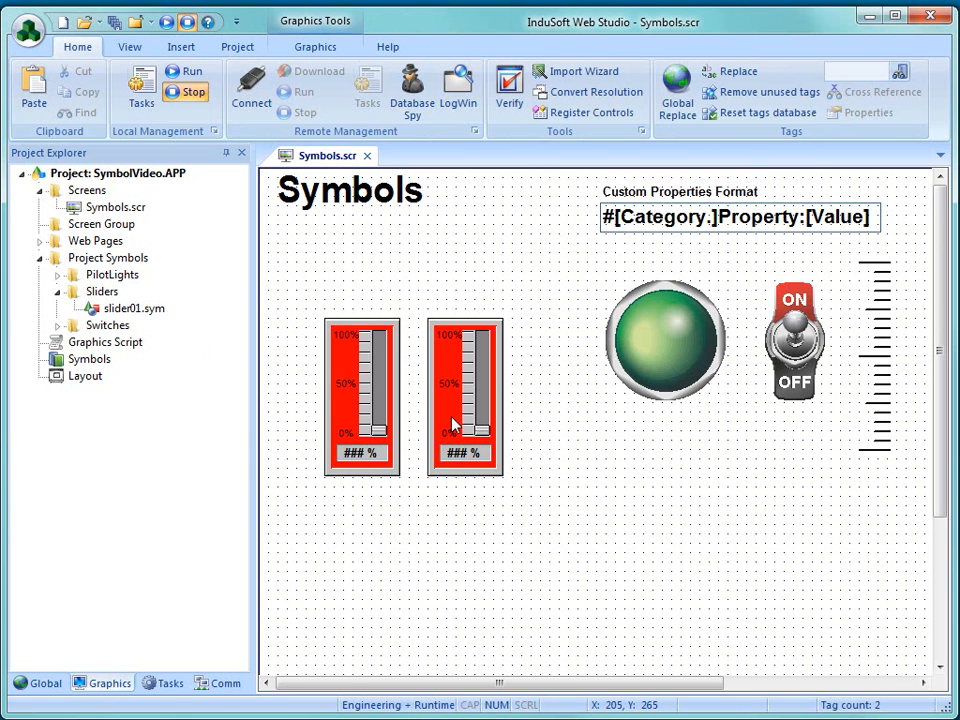
{"action": "double_click", "coordinate": [452, 425]}
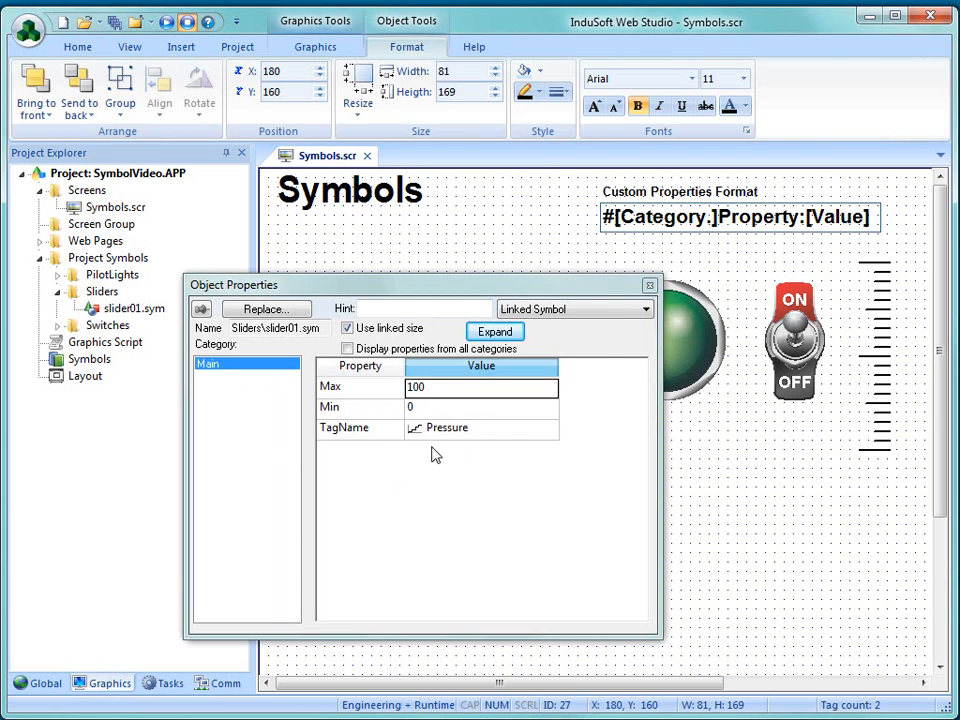
{"action": "left_click", "coordinate": [770, 528]}
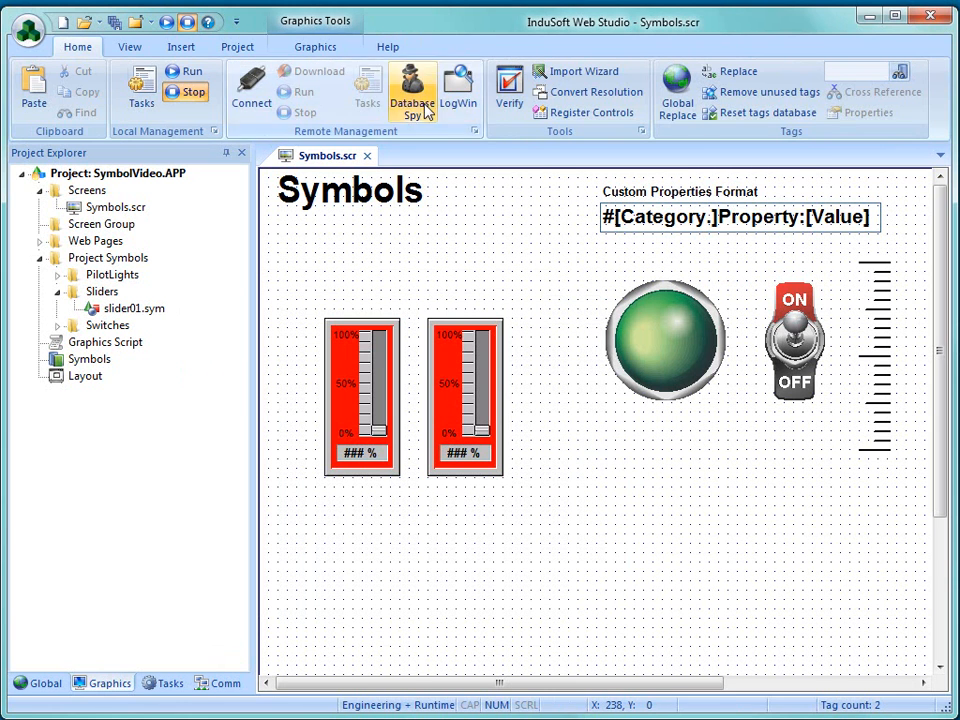
- Draw a rectangle about 101 wide and 131 high at X 300, Y 260 and open its properties
{"action": "left_click", "coordinate": [302, 50]}
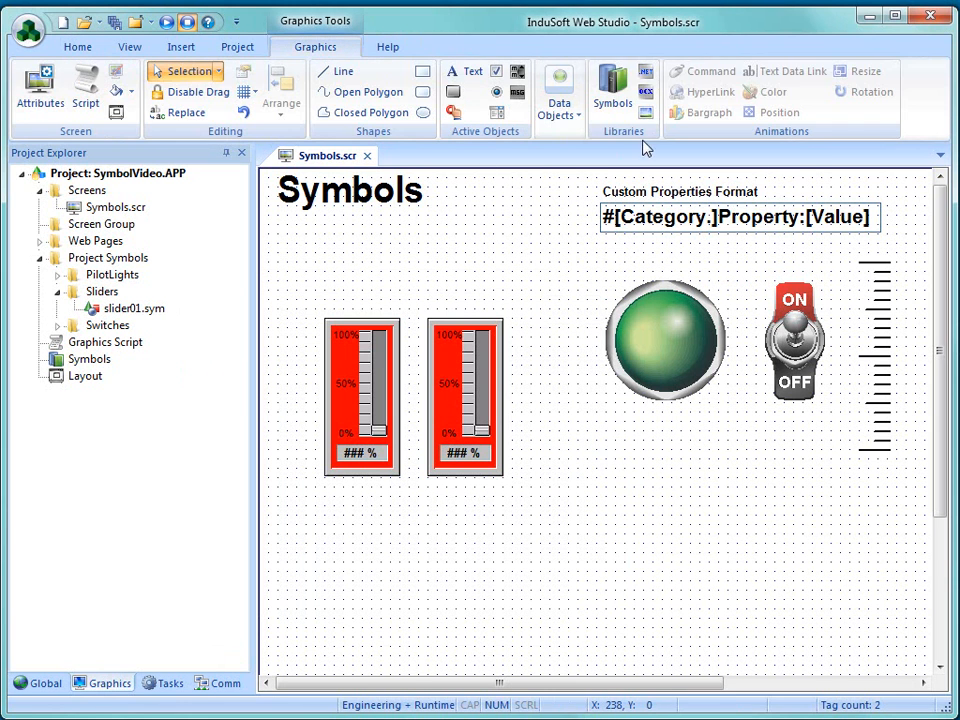
{"action": "left_click", "coordinate": [422, 71]}
{"action": "left_click_drag", "start_coordinate": [538, 406], "coordinate": [637, 537]}
{"action": "double_click", "coordinate": [603, 535]}
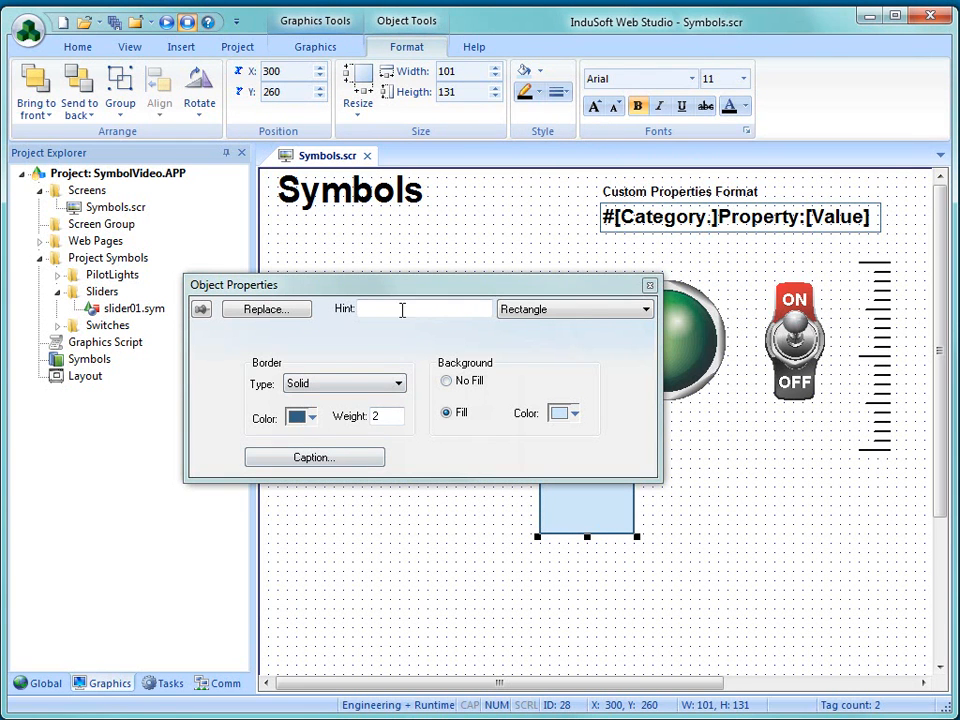
- Enable the Position animation on the rectangle, look over its settings, and delete the rectangle
{"action": "left_click", "coordinate": [320, 47]}
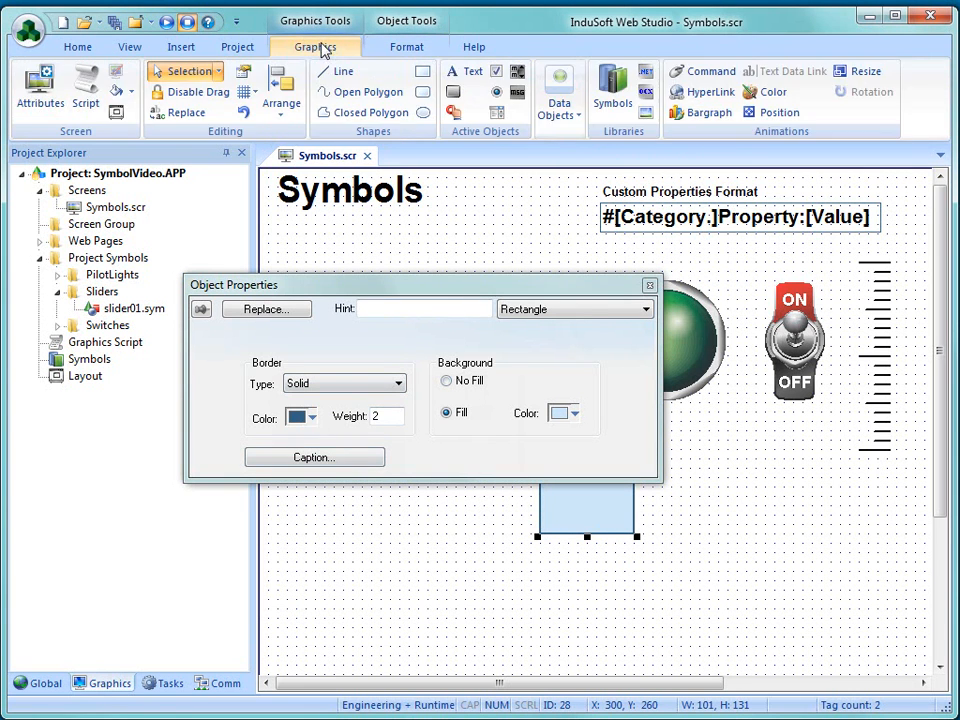
{"action": "left_click", "coordinate": [775, 113]}
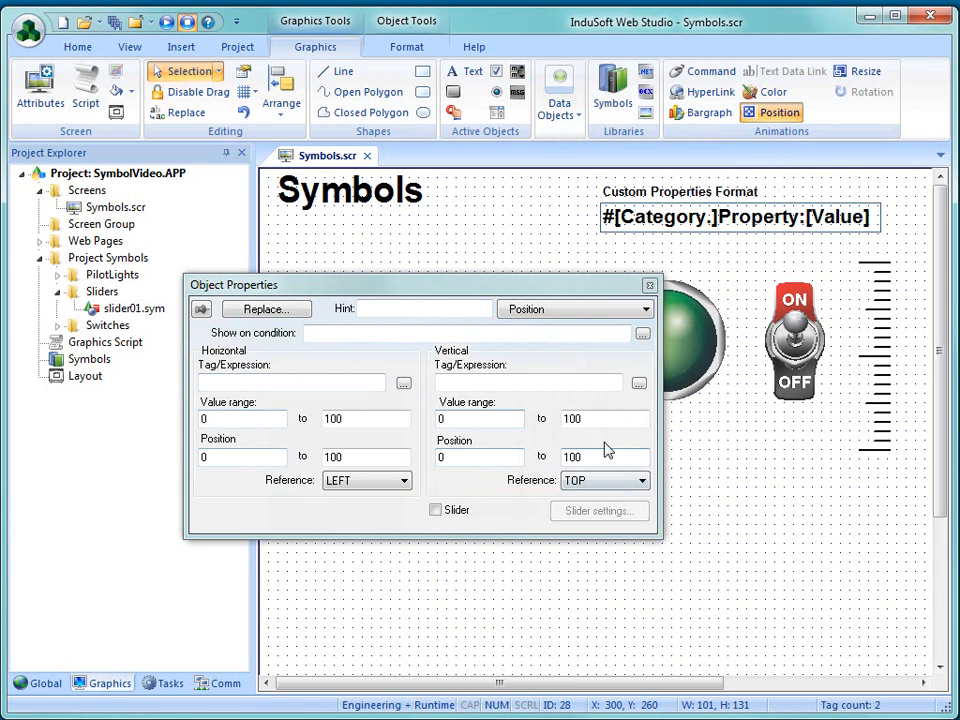
{"action": "left_click", "coordinate": [535, 310]}
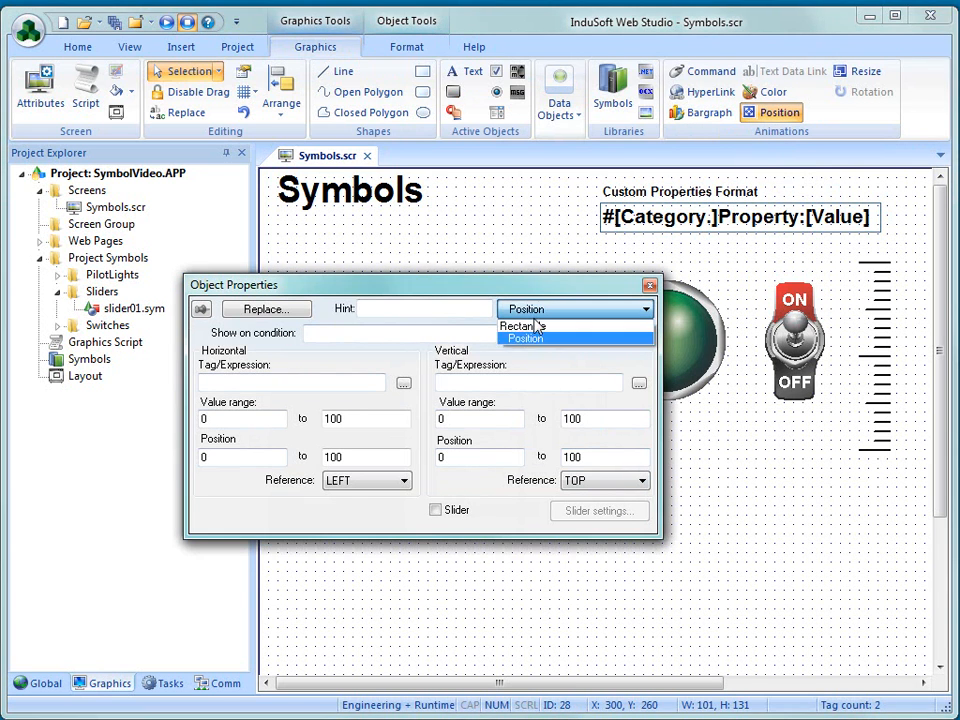
{"action": "left_click", "coordinate": [579, 352]}
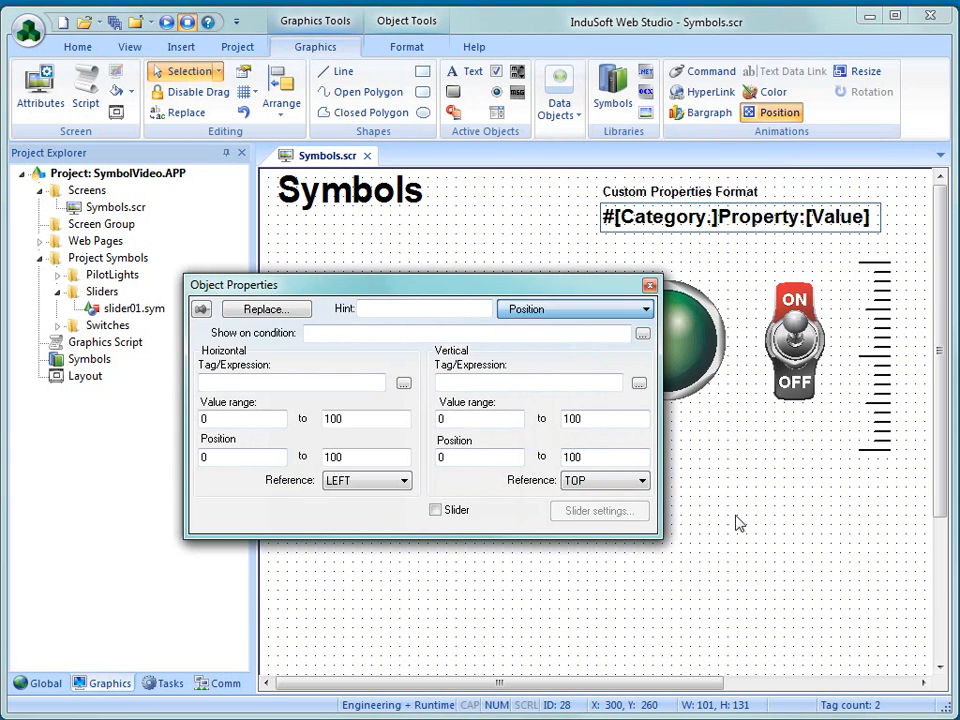
{"action": "left_click", "coordinate": [650, 285]}
{"action": "key", "text": "Delete"}
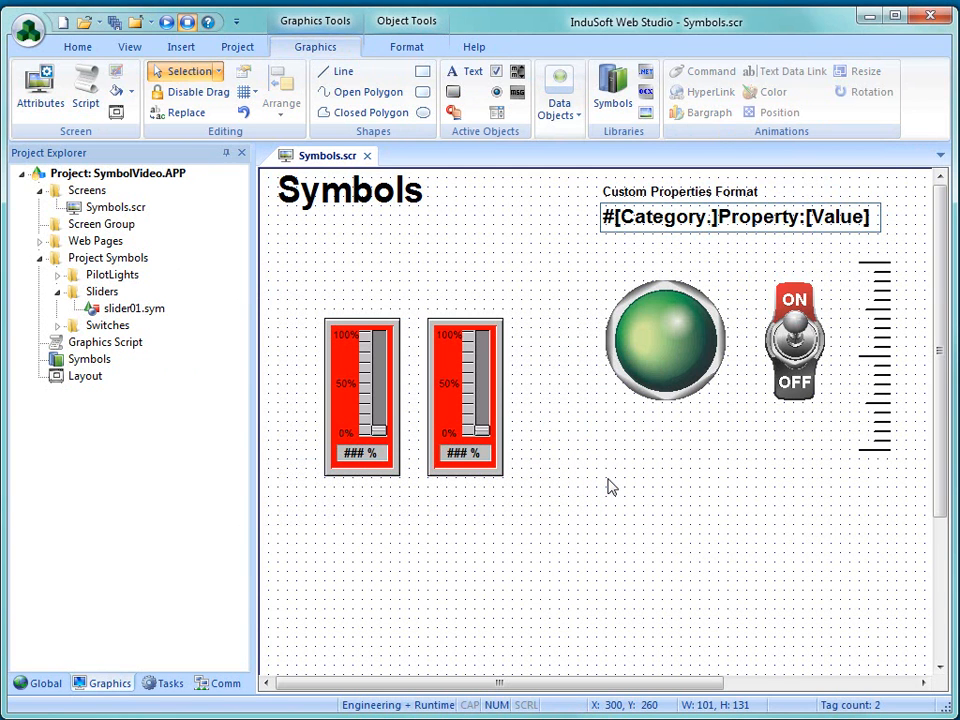
- Review the Pressure slider's linked symbol properties again and close them
{"action": "double_click", "coordinate": [469, 430]}
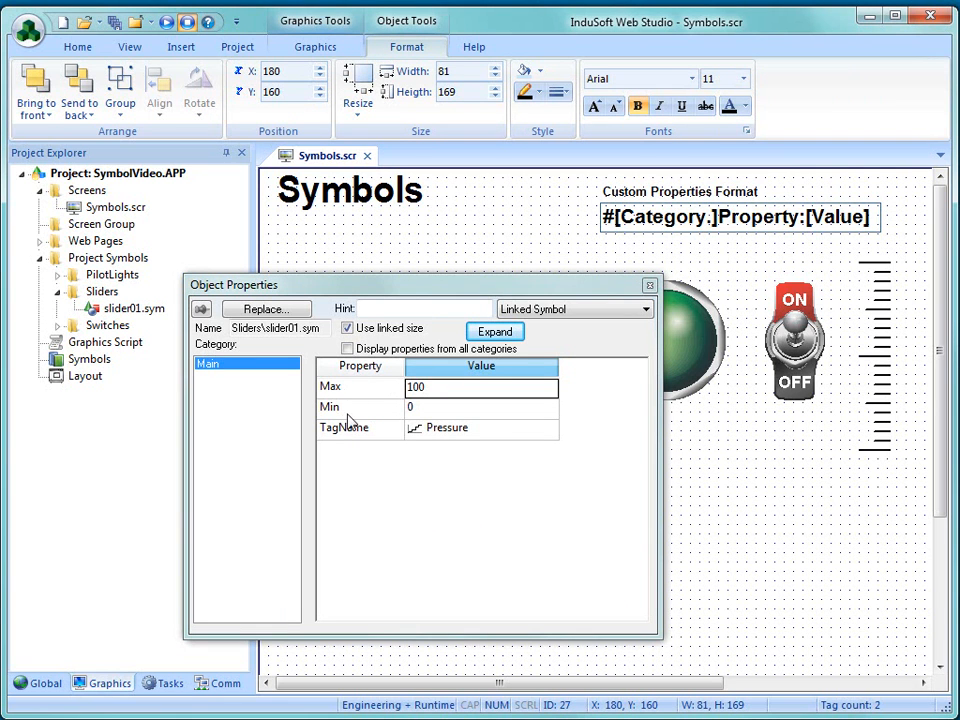
{"action": "left_click", "coordinate": [649, 285]}
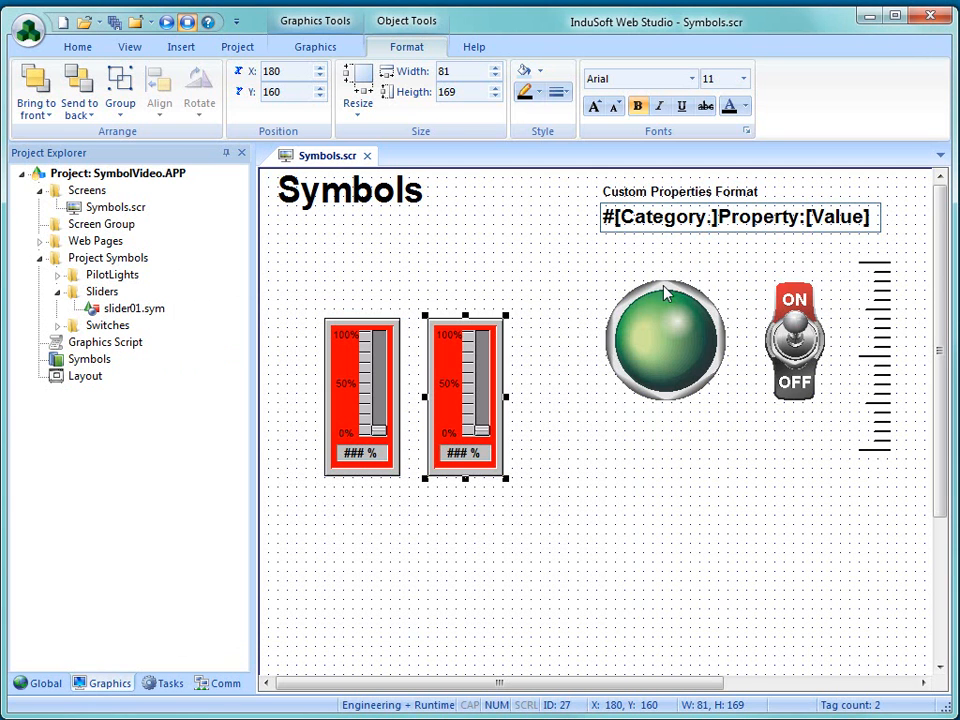
- Open the Technical Reference topic "Saving your own project symbols" under Libraries > Symbols and read how to create a master symbol
{"action": "left_click", "coordinate": [476, 49]}
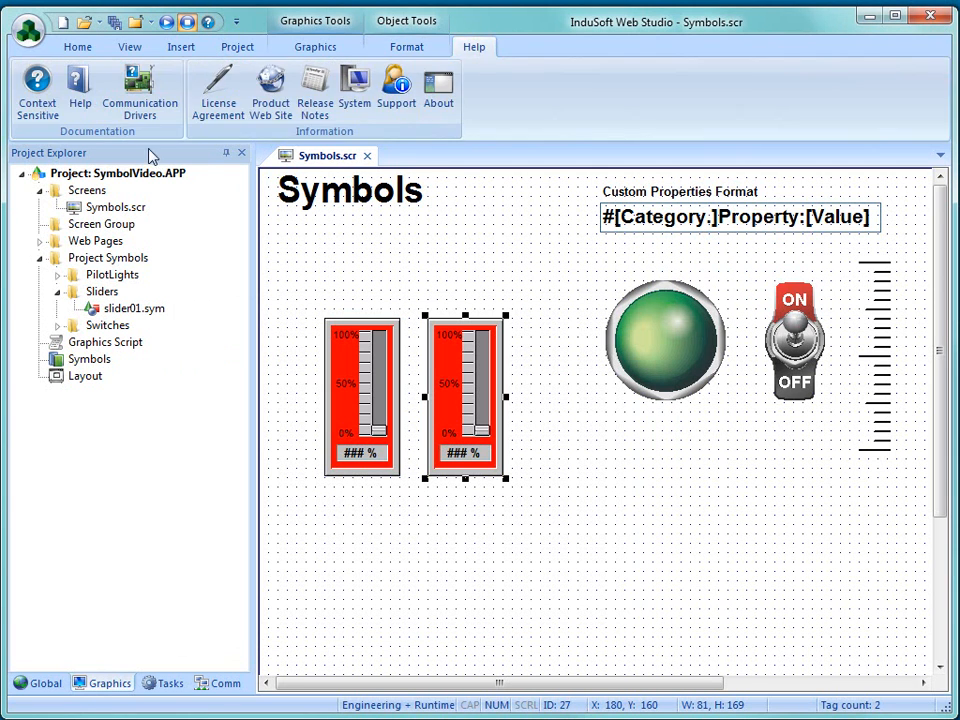
{"action": "left_click", "coordinate": [80, 90]}
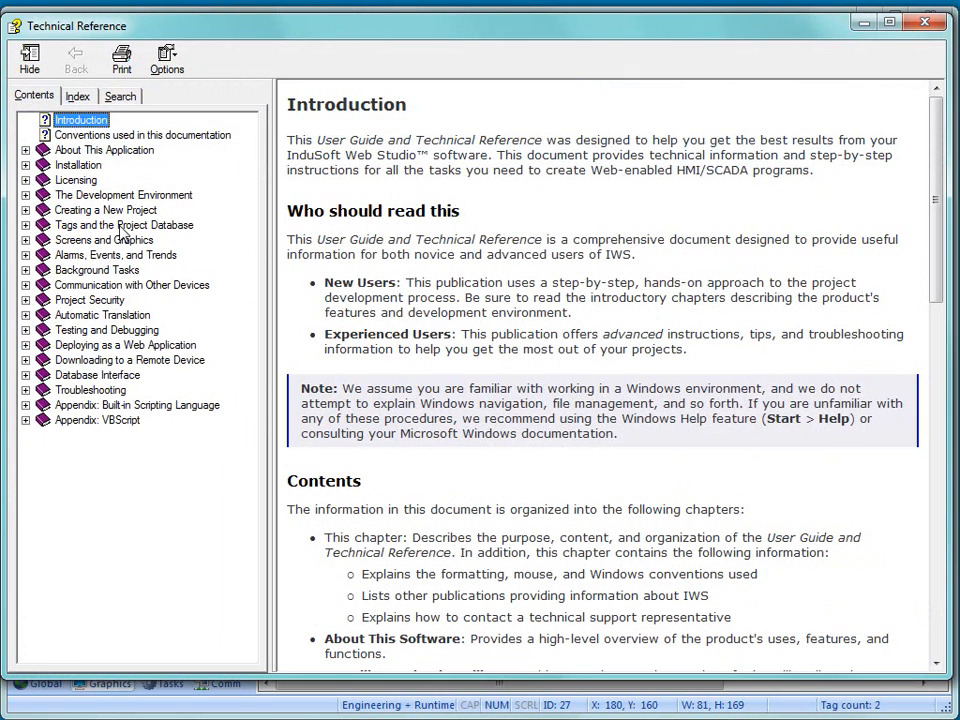
{"action": "left_click", "coordinate": [25, 240]}
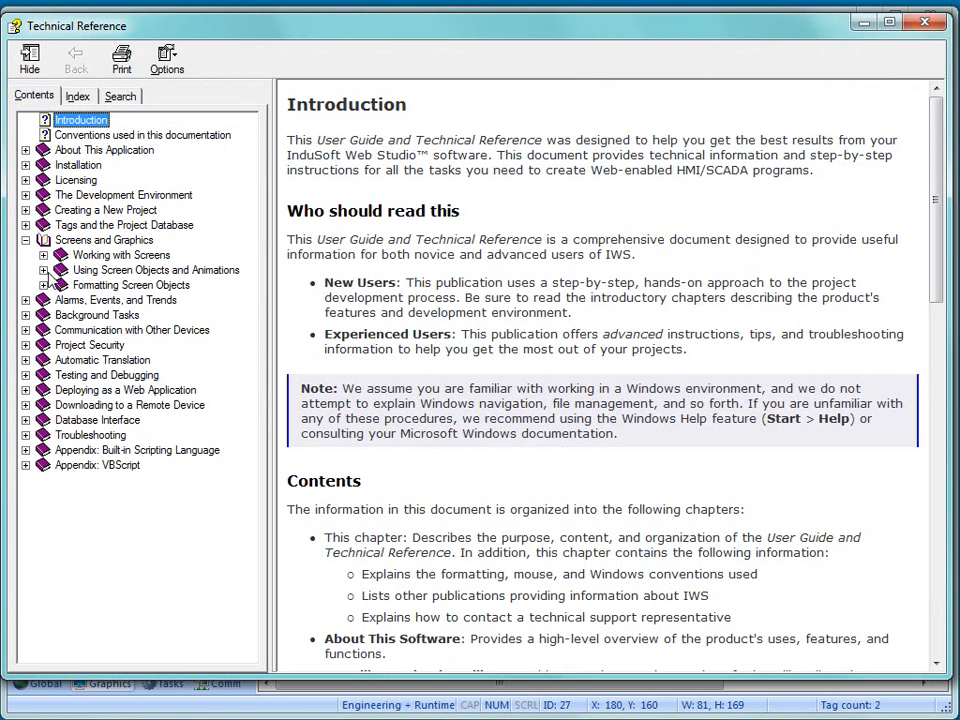
{"action": "left_click", "coordinate": [43, 270]}
{"action": "left_click", "coordinate": [61, 330]}
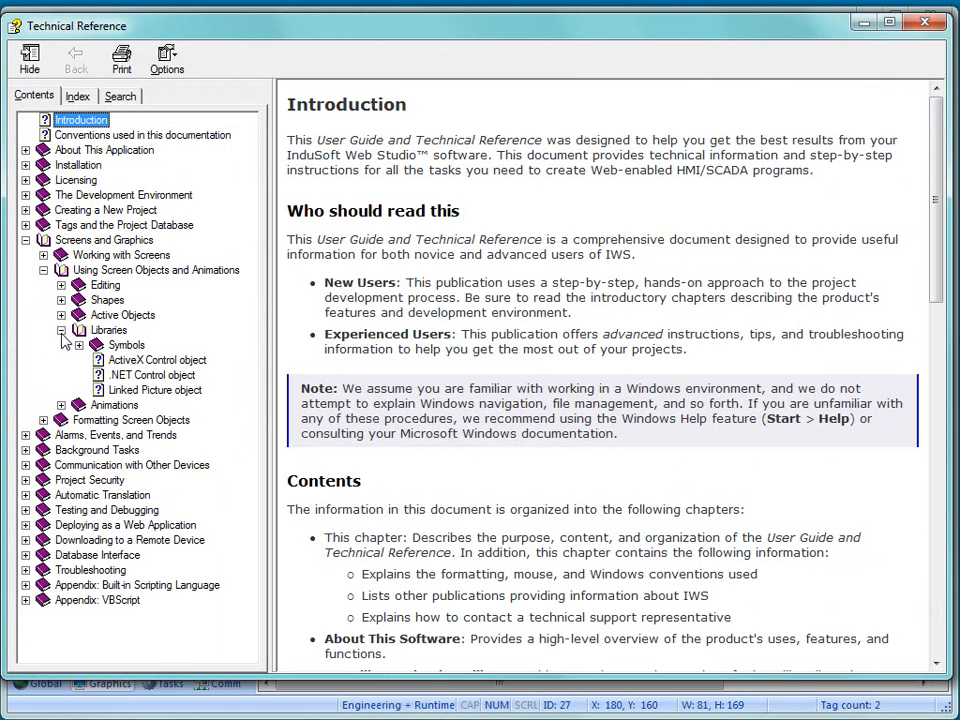
{"action": "left_click", "coordinate": [79, 345]}
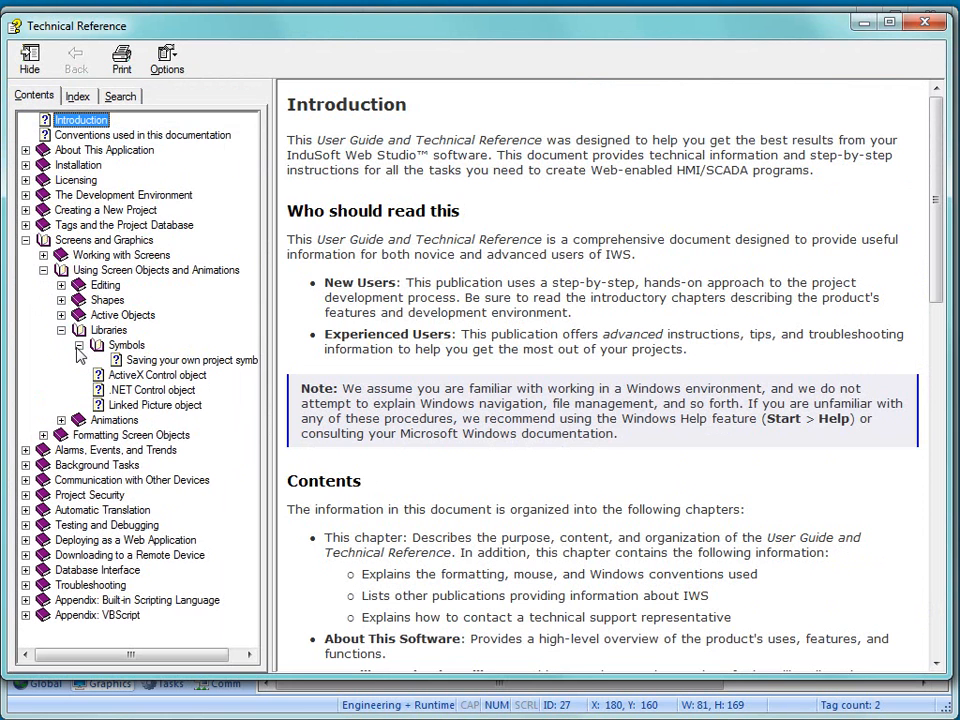
{"action": "left_click", "coordinate": [140, 368]}
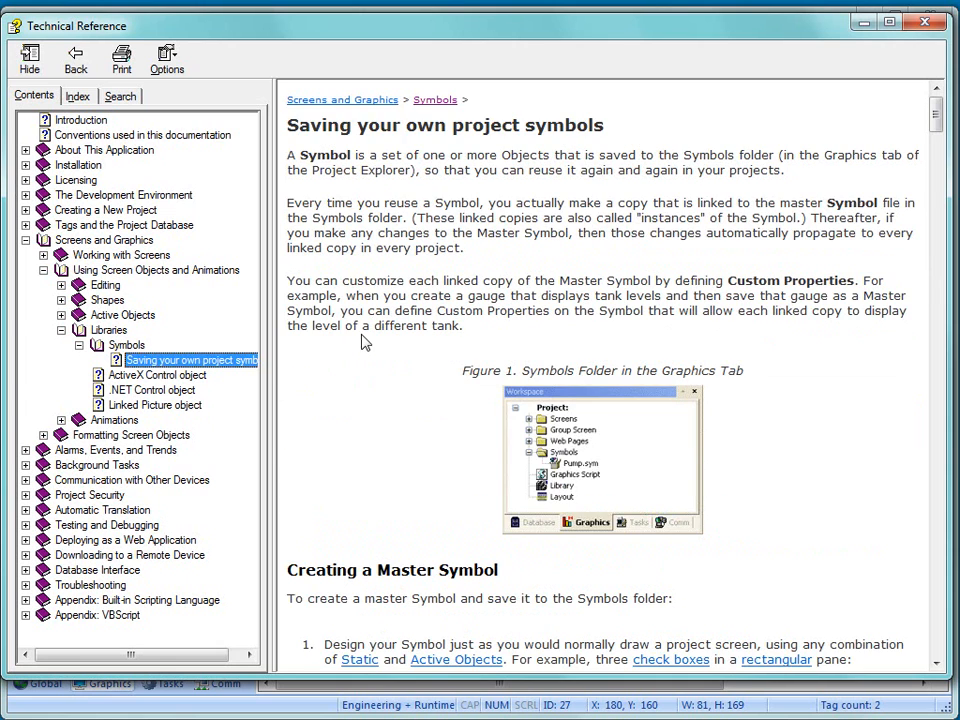
{"action": "scroll", "coordinate": [378, 282], "scroll_direction": "down", "scroll_amount": 1}
{"action": "scroll", "coordinate": [380, 300], "scroll_direction": "down", "scroll_amount": 5}
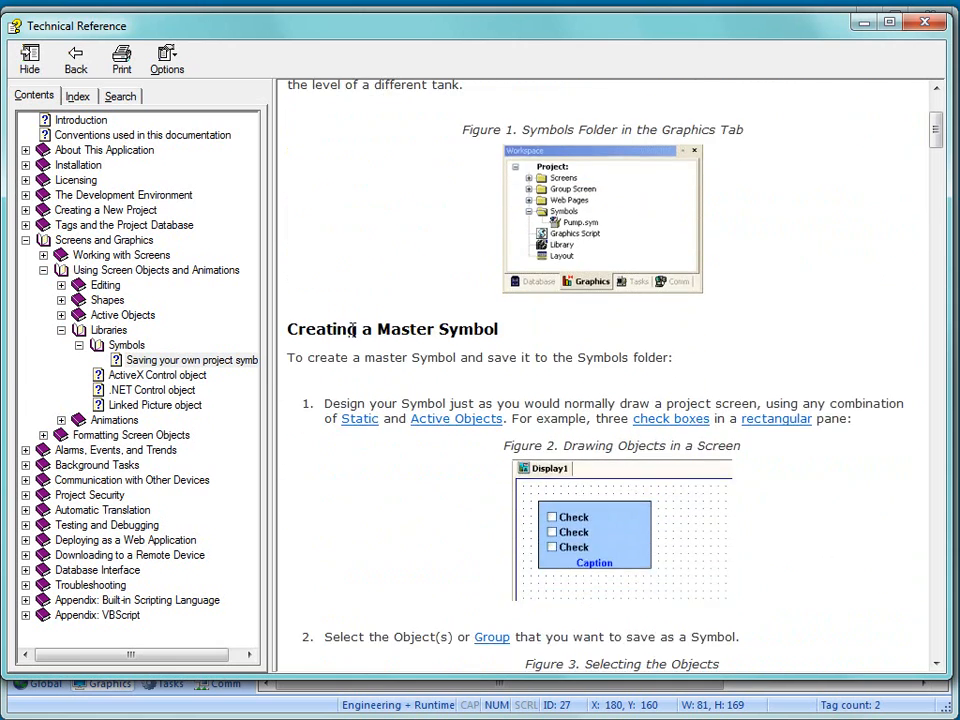
{"action": "scroll", "coordinate": [370, 380], "scroll_direction": "down", "scroll_amount": 2}
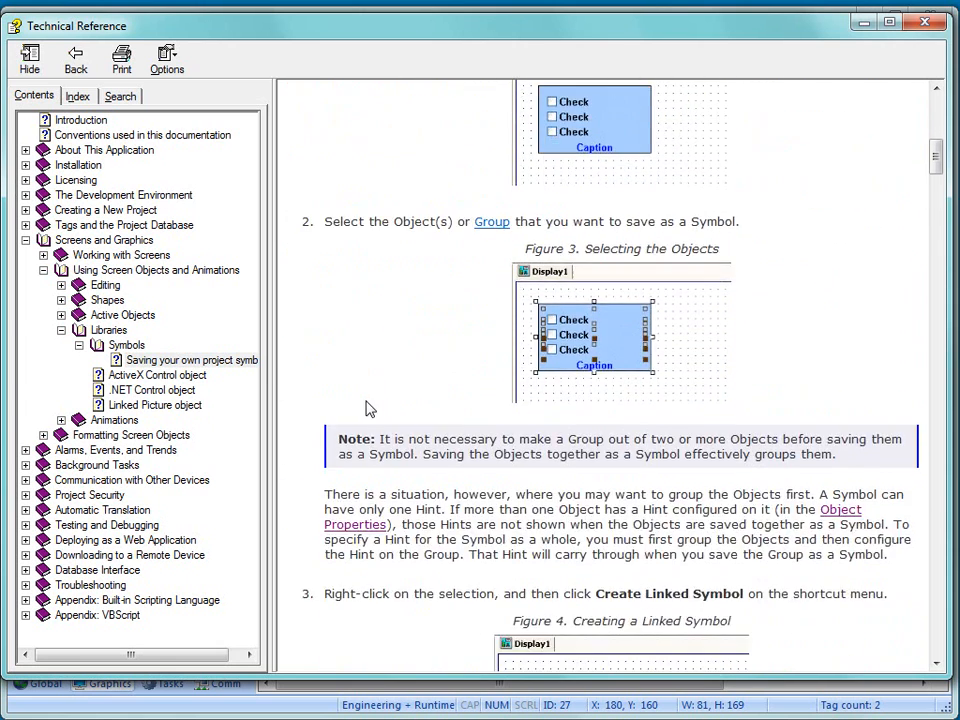
- Read the help topic's parts on editing a symbol and the custom property syntax #[Category.]Property:[Value], and close the Technical Reference
{"action": "scroll", "coordinate": [367, 408], "scroll_direction": "down", "scroll_amount": 6}
{"action": "scroll", "coordinate": [350, 359], "scroll_direction": "up", "scroll_amount": 1}
{"action": "scroll", "coordinate": [350, 359], "scroll_direction": "down", "scroll_amount": 7}
{"action": "scroll", "coordinate": [355, 367], "scroll_direction": "down", "scroll_amount": 3}
{"action": "scroll", "coordinate": [420, 435], "scroll_direction": "up", "scroll_amount": 1}
{"action": "scroll", "coordinate": [330, 420], "scroll_direction": "down", "scroll_amount": 3}
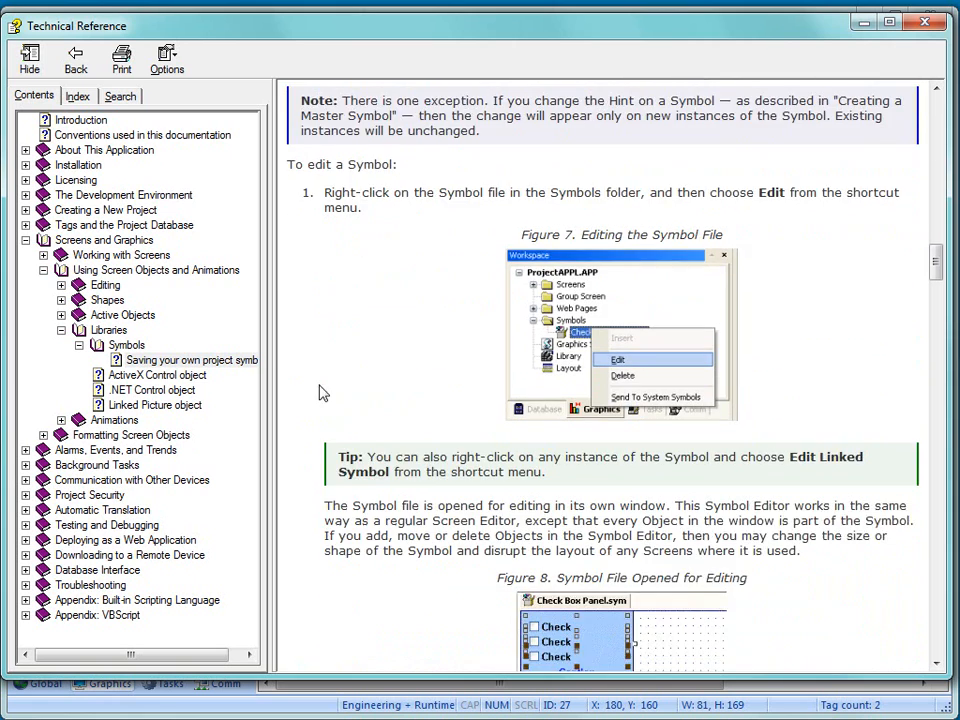
{"action": "scroll", "coordinate": [325, 413], "scroll_direction": "down", "scroll_amount": 5}
{"action": "scroll", "coordinate": [340, 373], "scroll_direction": "down", "scroll_amount": 3}
{"action": "left_click_drag", "start_coordinate": [552, 428], "coordinate": [358, 428]}
{"action": "left_click", "coordinate": [480, 470]}
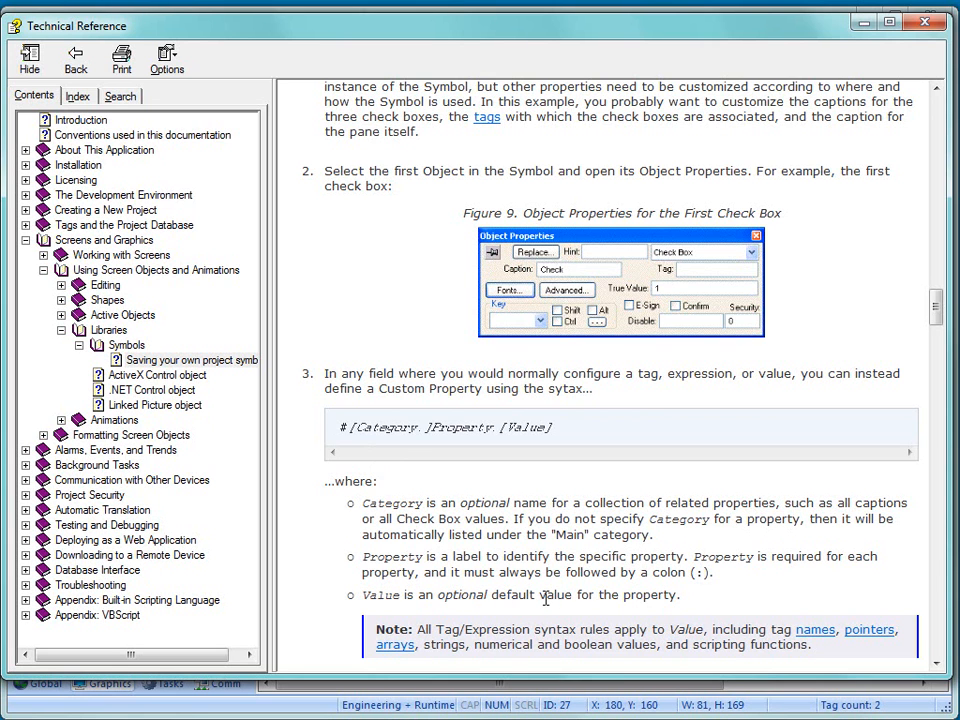
{"action": "left_click", "coordinate": [925, 21]}
- Clear the TagName value in the first slider's linked symbol properties and close them
{"action": "left_click", "coordinate": [373, 428]}
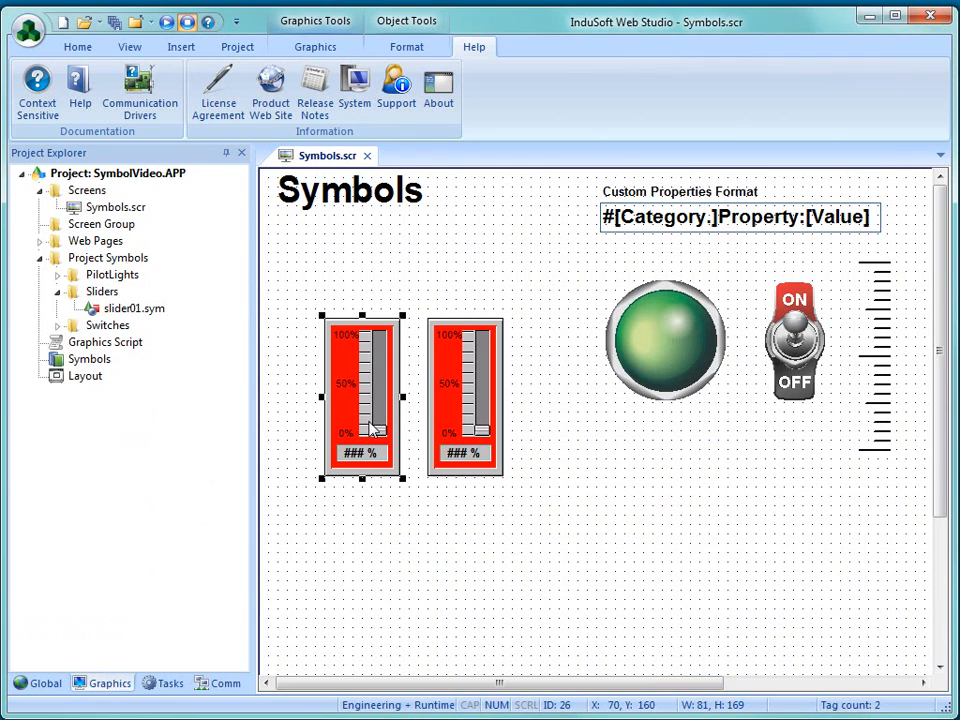
{"action": "double_click", "coordinate": [373, 428]}
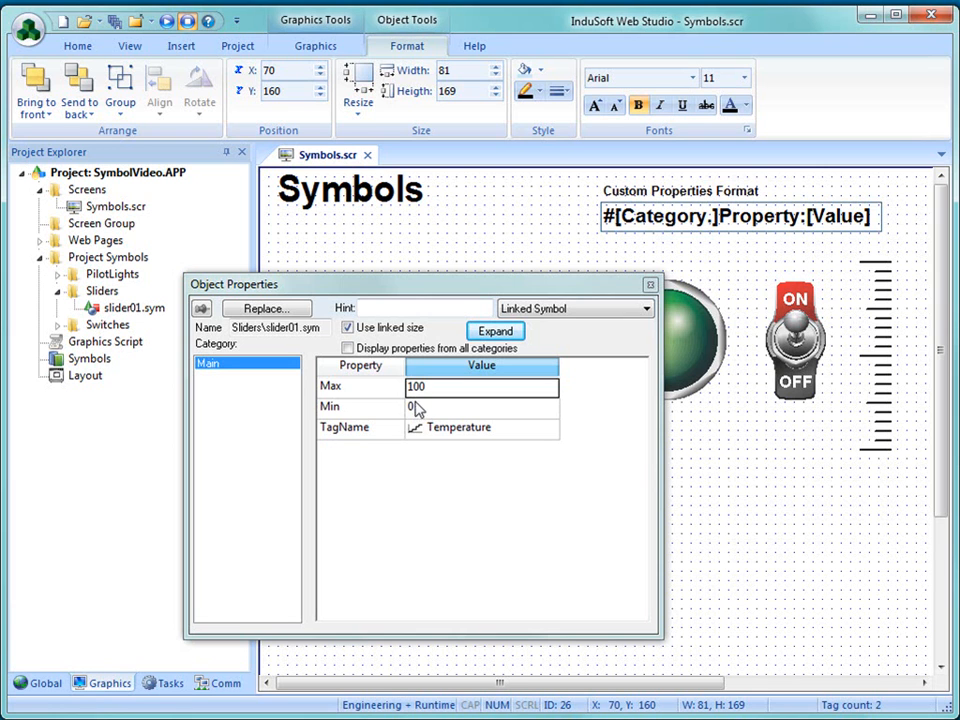
{"action": "left_click", "coordinate": [497, 435]}
{"action": "key", "text": "Delete"}
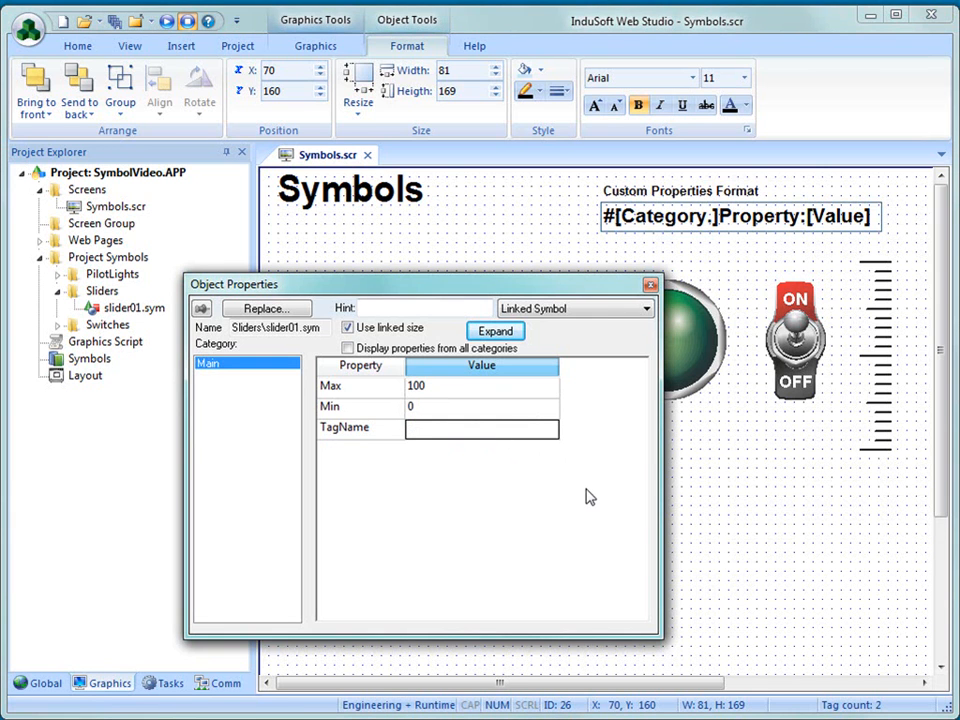
{"action": "left_click", "coordinate": [690, 541]}
- Open the first slider's linked symbol for editing and move its handle out of the slot to X 140, Y 120
{"action": "right_click", "coordinate": [363, 417]}
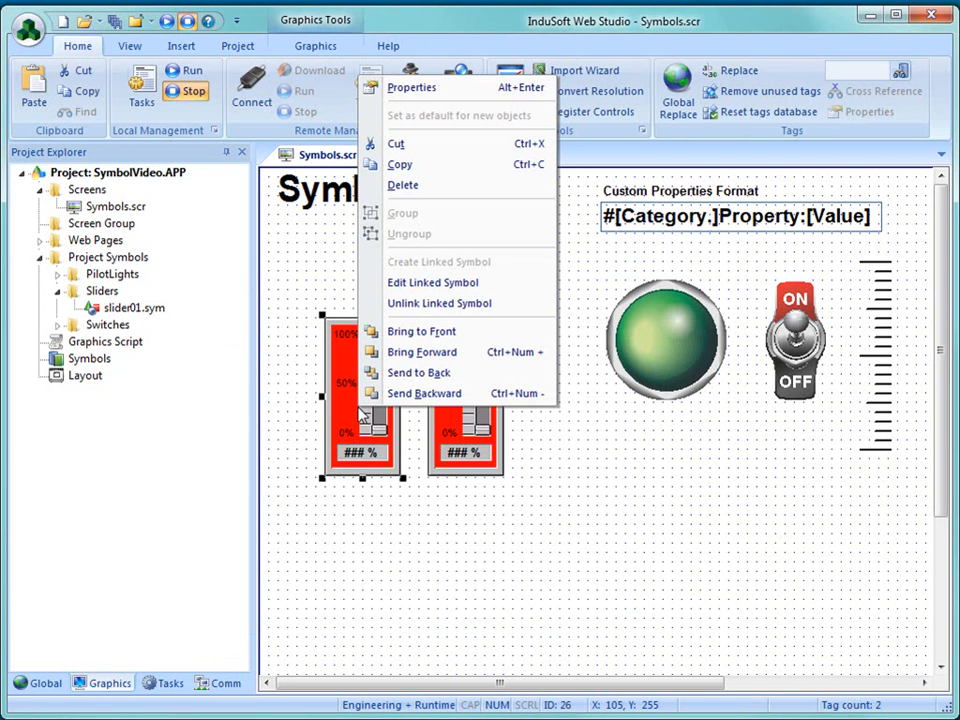
{"action": "left_click", "coordinate": [392, 282]}
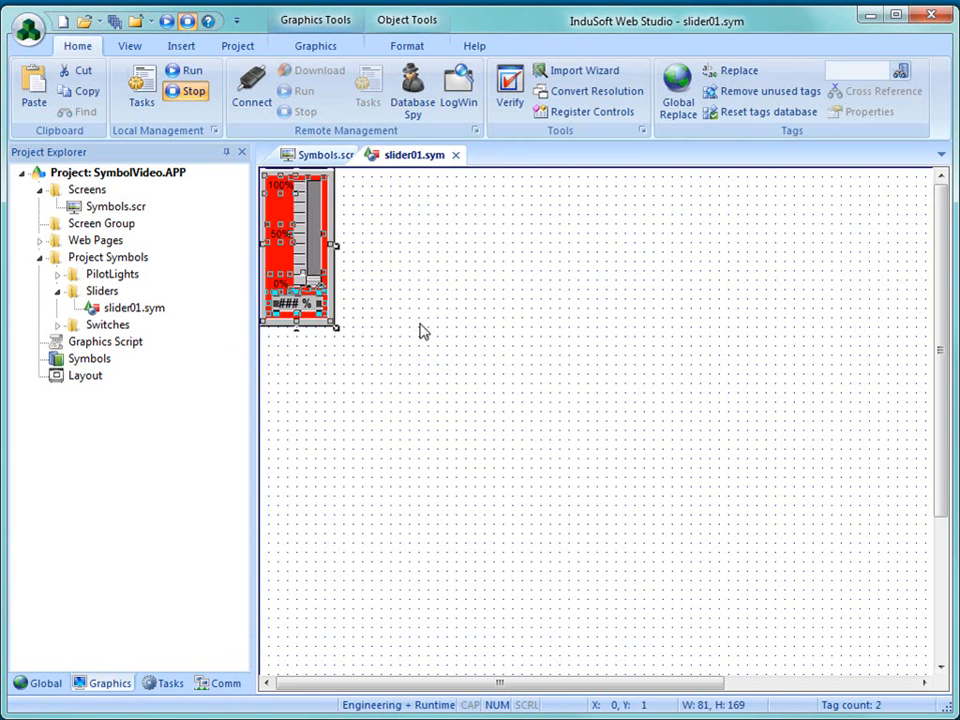
{"action": "left_click", "coordinate": [336, 318]}
{"action": "left_click", "coordinate": [320, 284]}
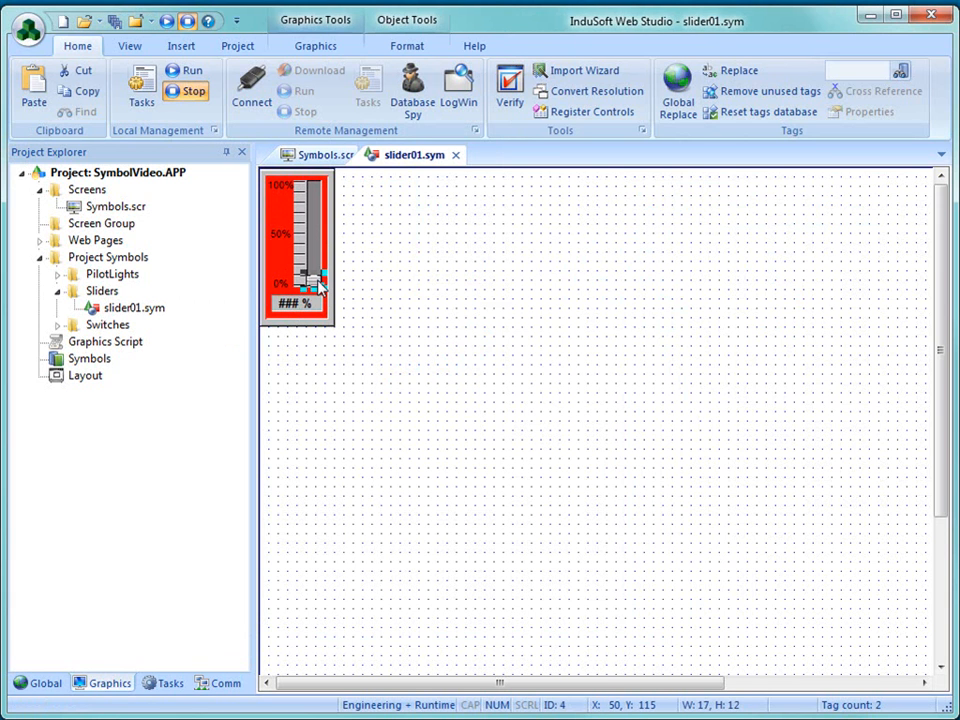
{"action": "left_click_drag", "start_coordinate": [328, 300], "coordinate": [414, 305]}
- Examine the custom property expressions in the handle's Position animation, and close slider01.sym without saving the changes
{"action": "double_click", "coordinate": [398, 288]}
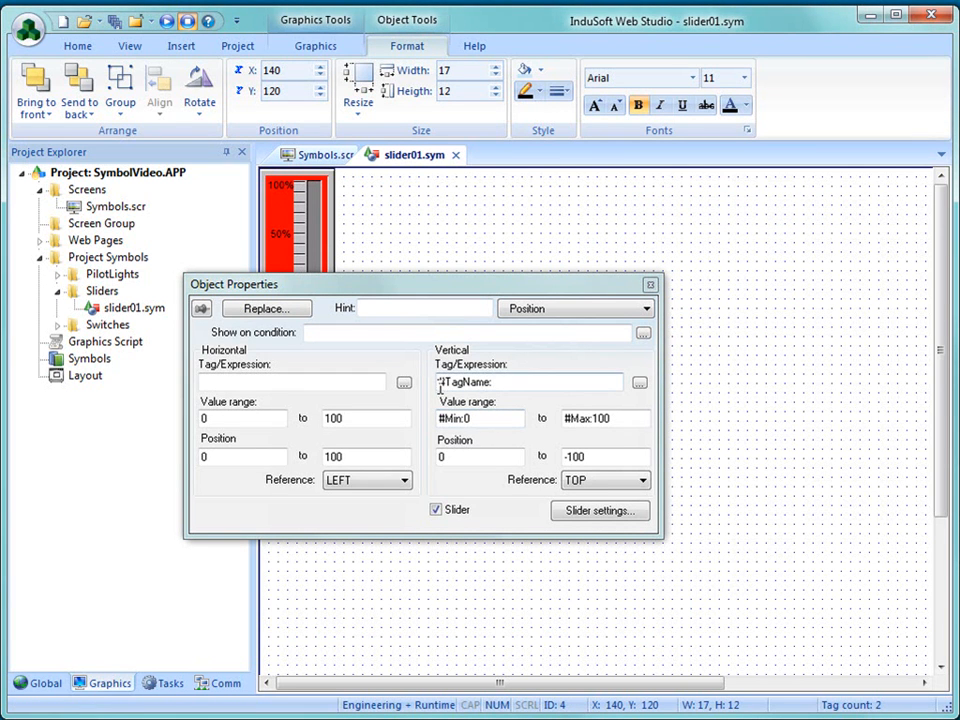
{"action": "left_click", "coordinate": [519, 385]}
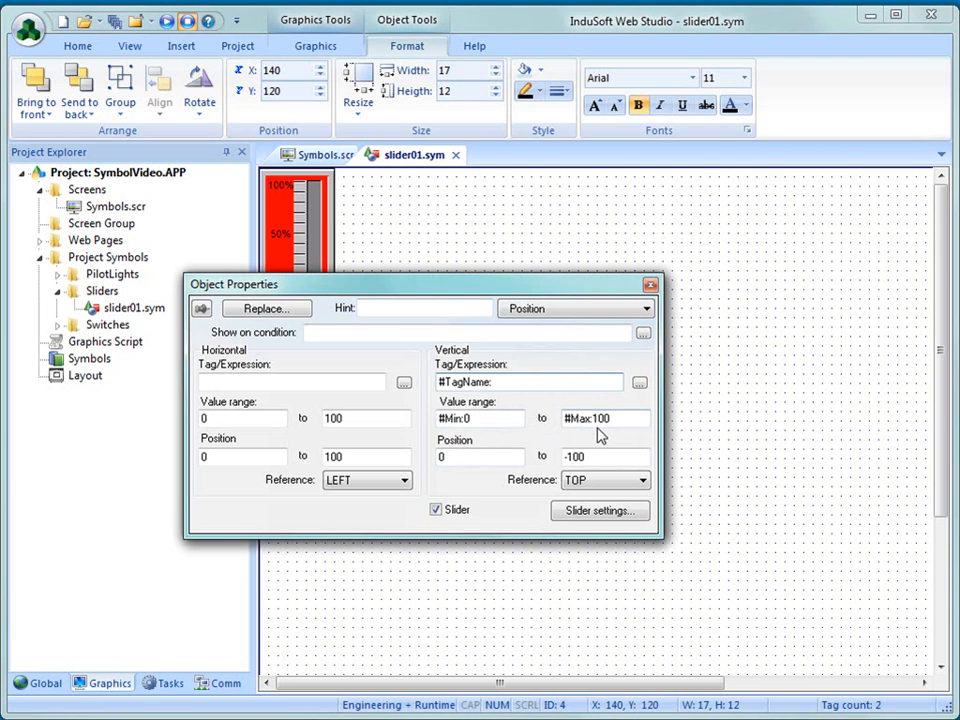
{"action": "left_click", "coordinate": [650, 284]}
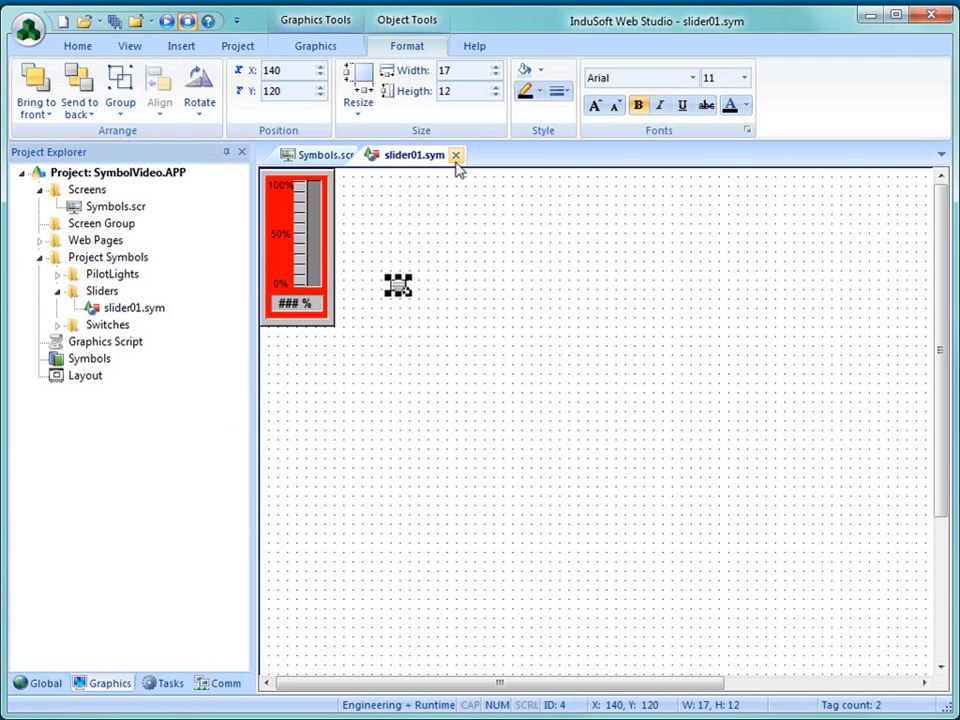
{"action": "left_click", "coordinate": [456, 160]}
{"action": "left_click", "coordinate": [645, 443]}
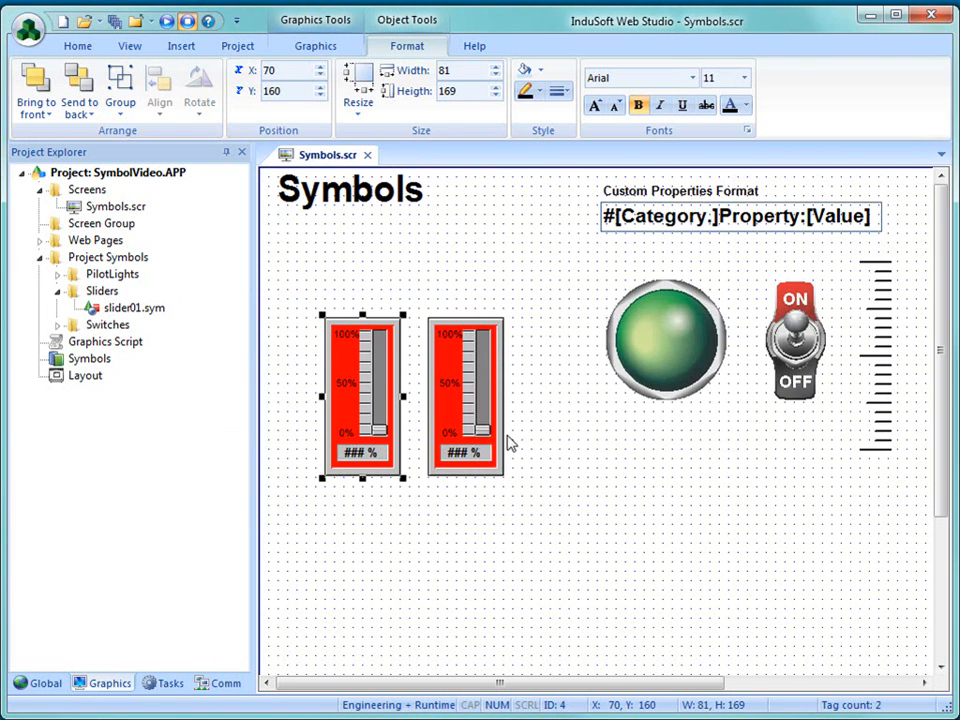
- Check the first slider's linked symbol properties once more, and delete both sliders from the Symbols screen
{"action": "double_click", "coordinate": [370, 422]}
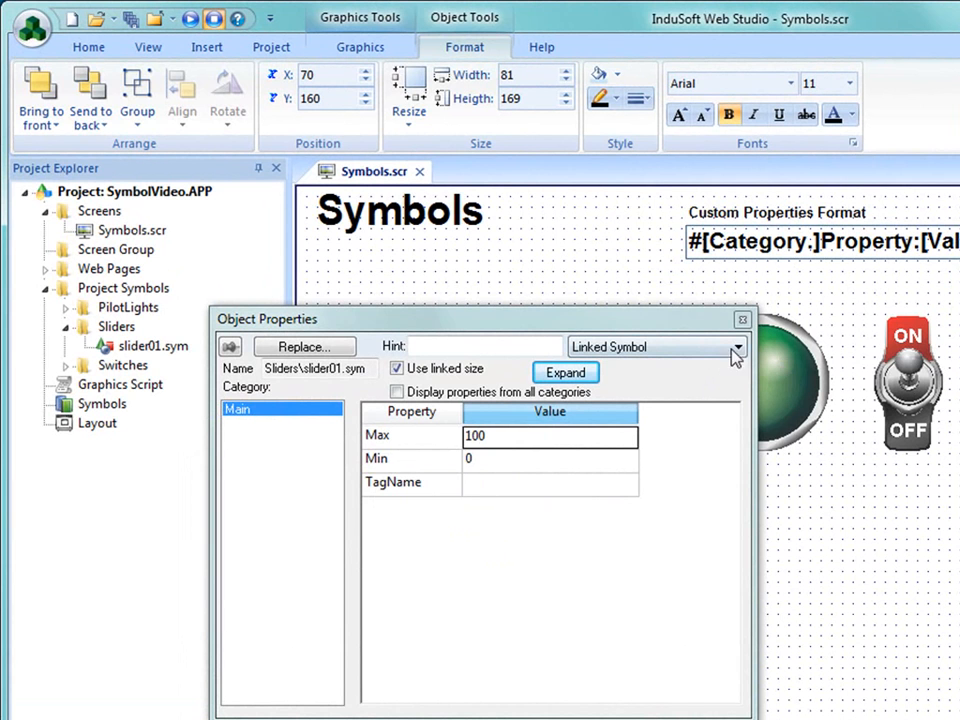
{"action": "left_click", "coordinate": [741, 321]}
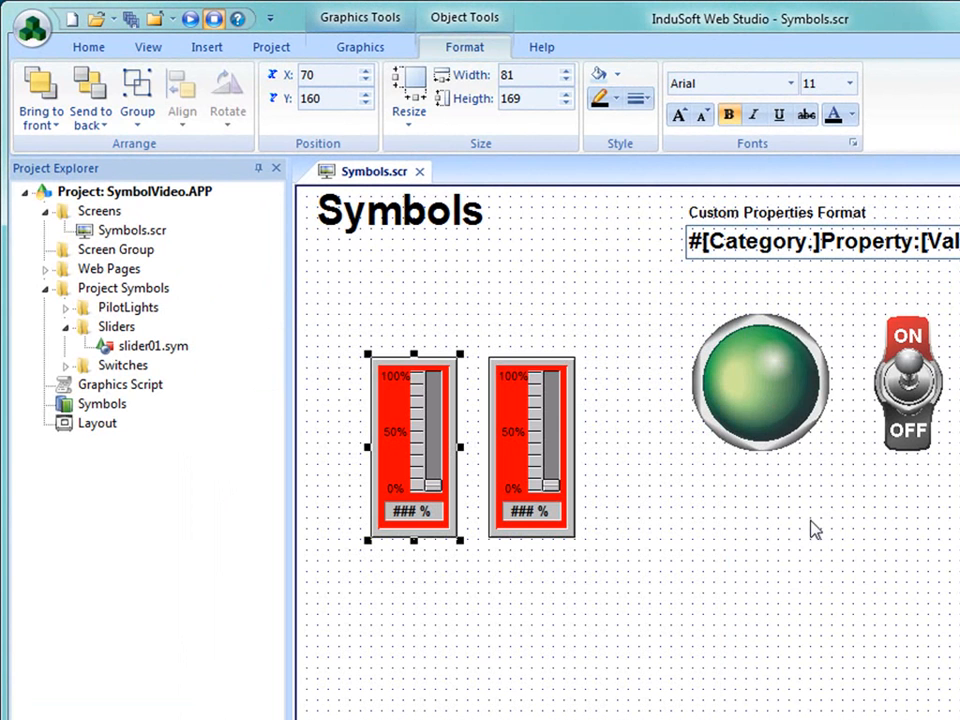
{"action": "left_click_drag", "start_coordinate": [342, 325], "coordinate": [628, 610]}
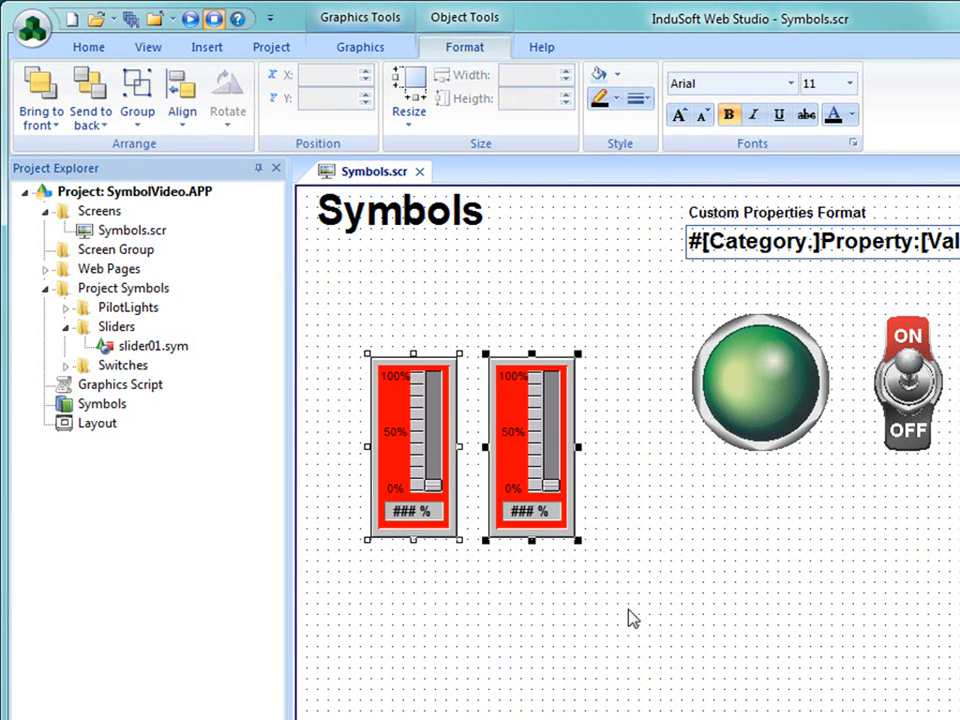
{"action": "key", "text": "Delete"}
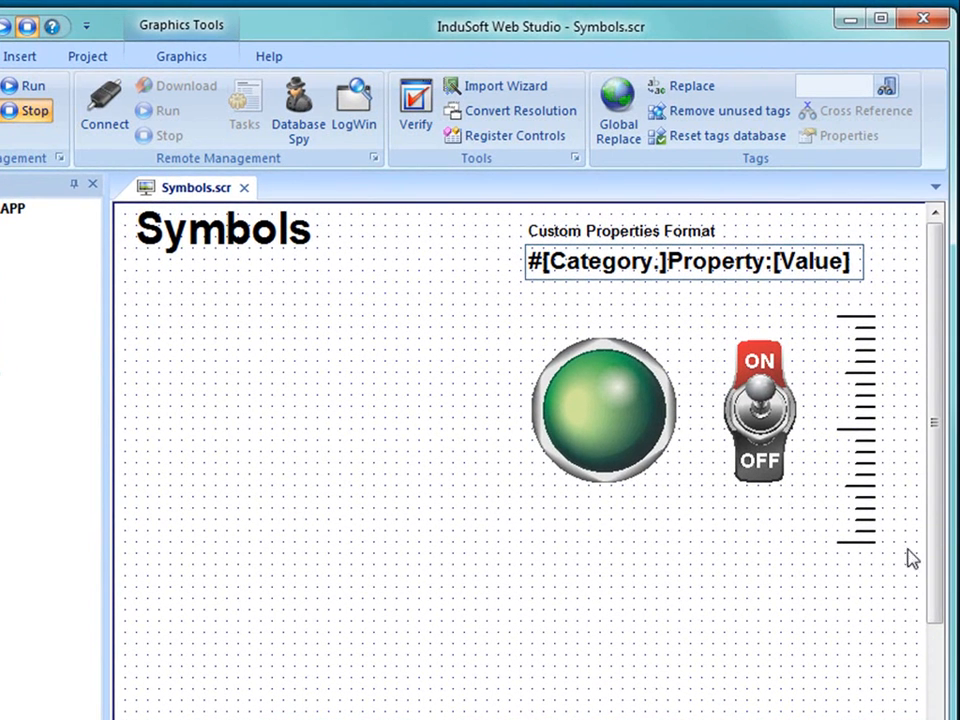
- Group all the tick-mark lines beside the ON/OFF switch into one object
{"action": "left_click_drag", "start_coordinate": [892, 580], "coordinate": [810, 300]}
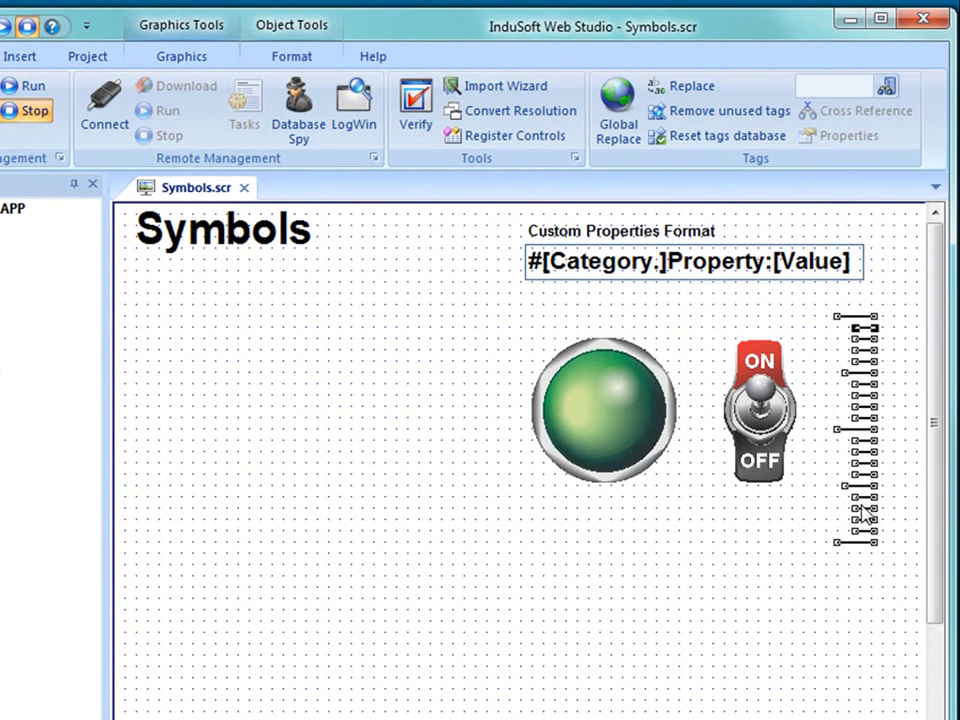
{"action": "right_click", "coordinate": [848, 552]}
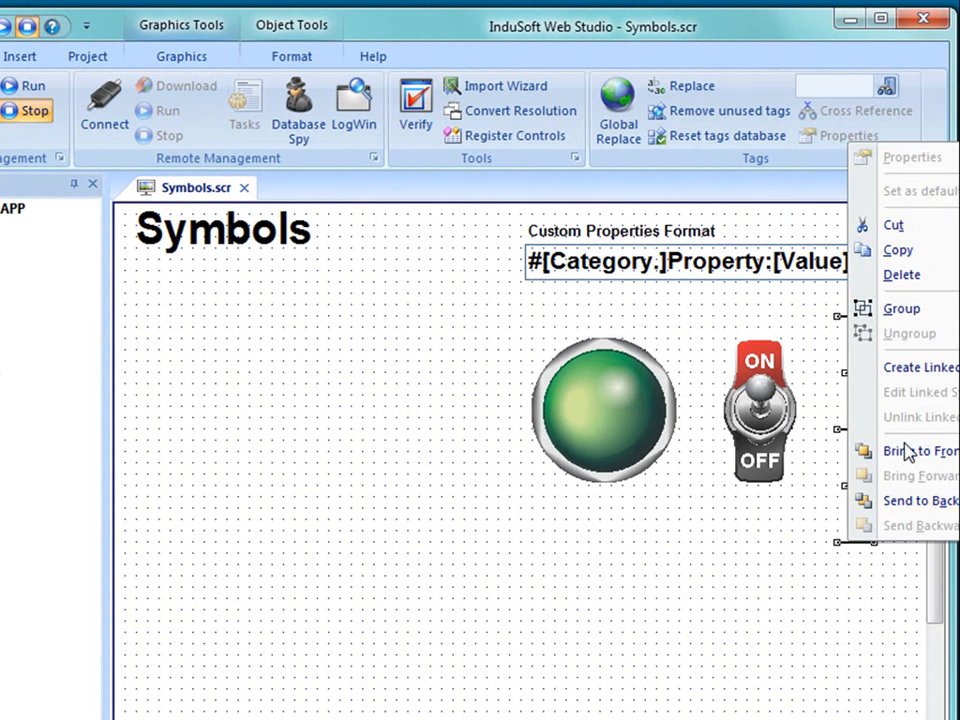
{"action": "left_click", "coordinate": [896, 308]}
{"action": "left_click", "coordinate": [832, 624]}
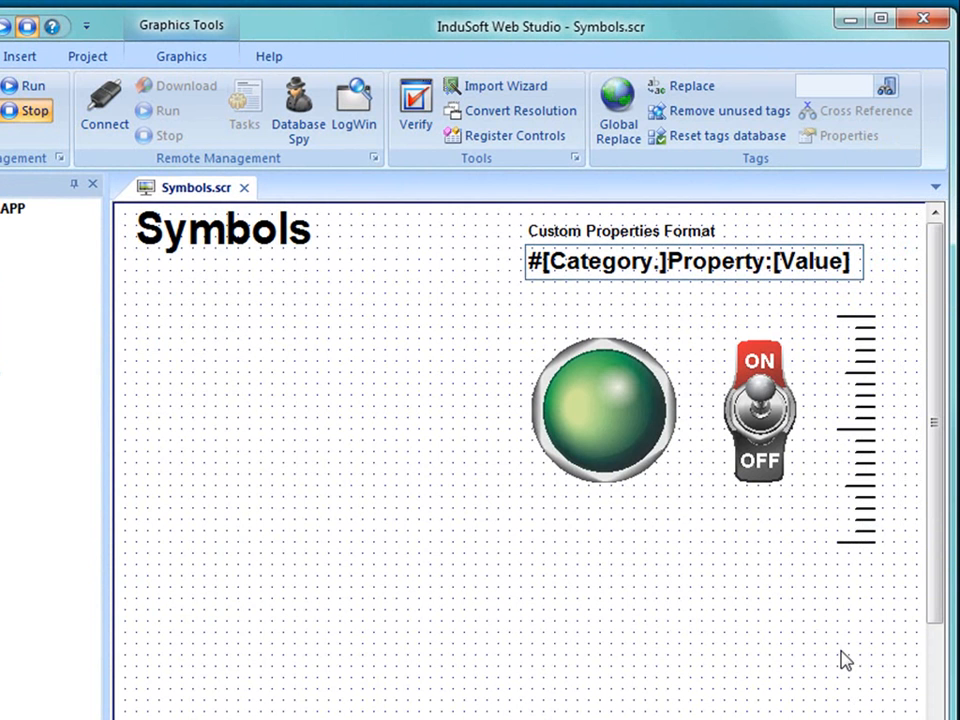
- Draw a rounded rectangle about 171 wide and 301 high at X 80, Y 90 below the Symbols title
{"action": "left_click", "coordinate": [168, 56]}
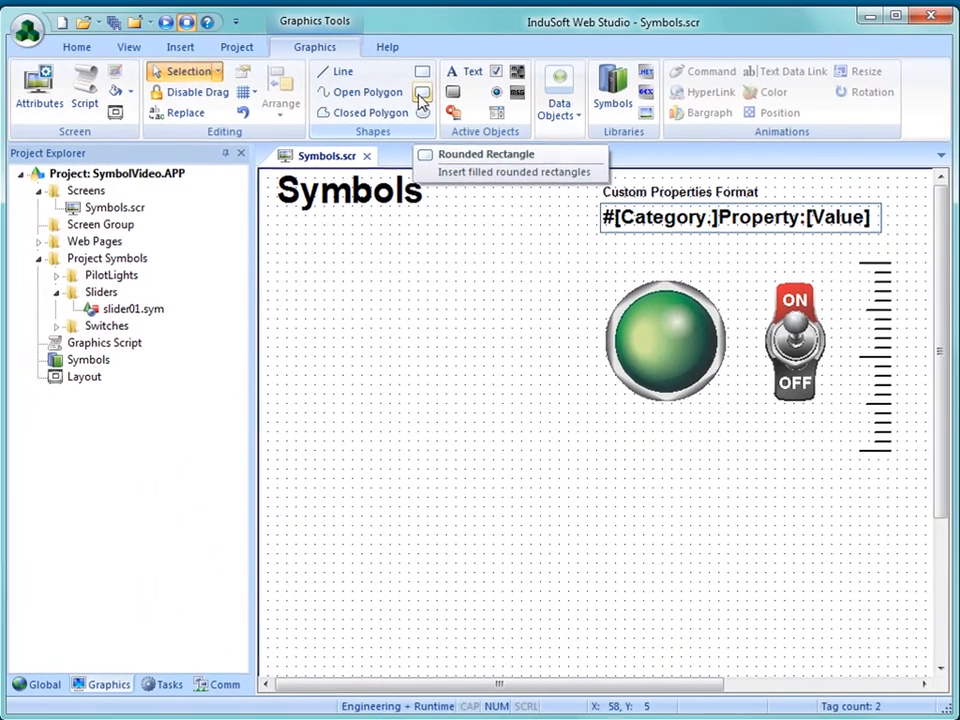
{"action": "left_click", "coordinate": [420, 92]}
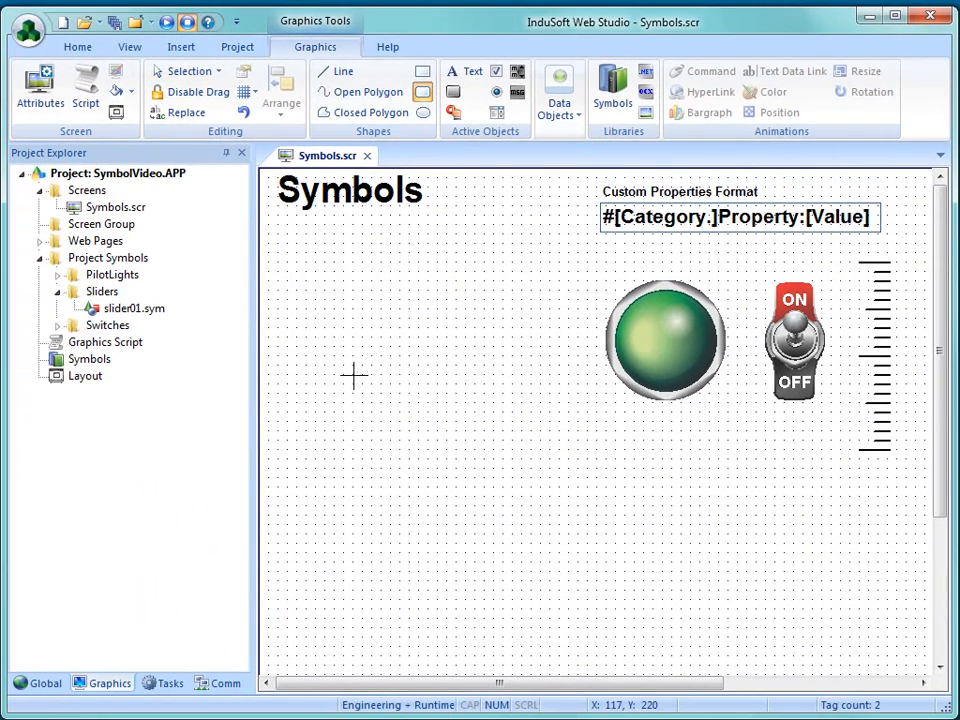
{"action": "mouse_move", "coordinate": [334, 253]}
{"action": "left_mouse_down"}
{"action": "mouse_move", "coordinate": [521, 533]}
{"action": "mouse_move", "coordinate": [499, 531]}
{"action": "left_mouse_up"}
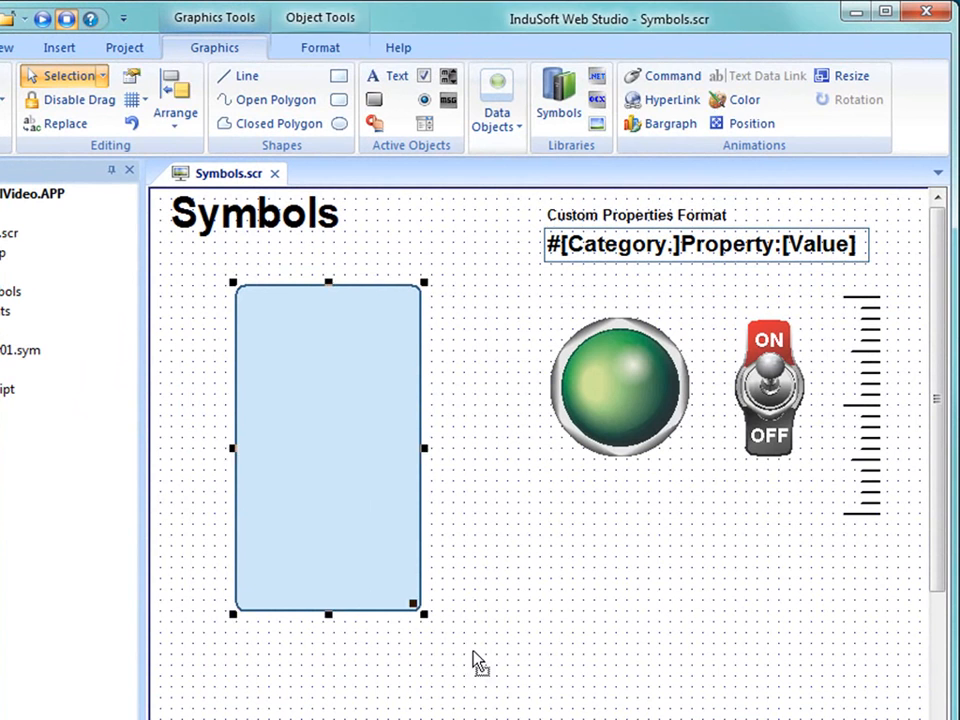
{"action": "left_click", "coordinate": [478, 662]}
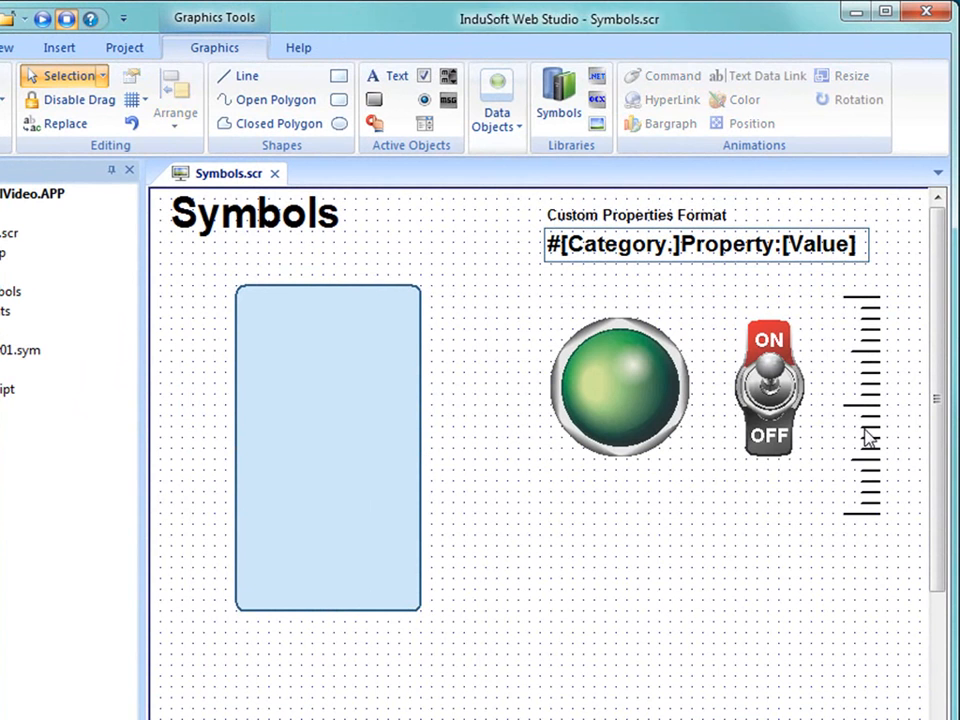
- Move the grouped tick scale onto the rounded rectangle and send the rectangle to the back
{"action": "left_click", "coordinate": [868, 443]}
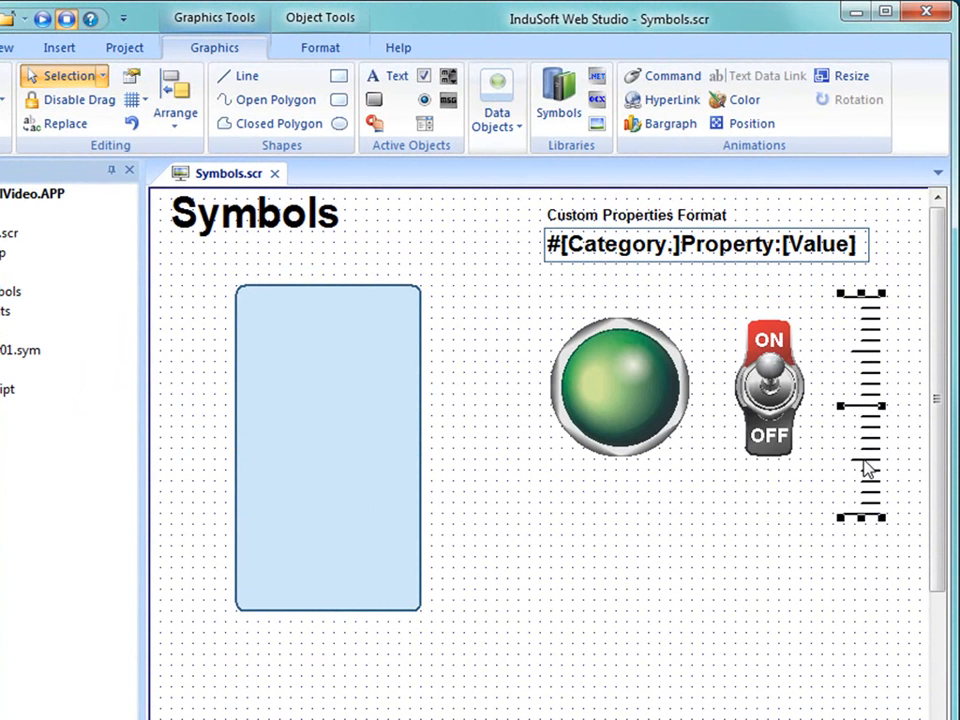
{"action": "key", "text": "Delete"}
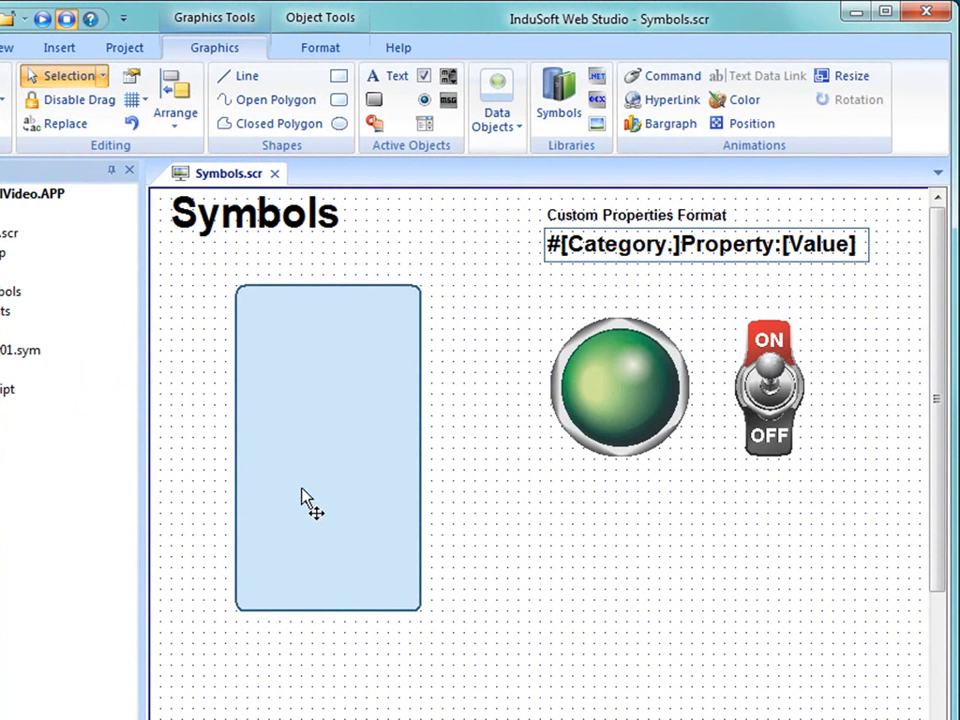
{"action": "left_click", "coordinate": [343, 393]}
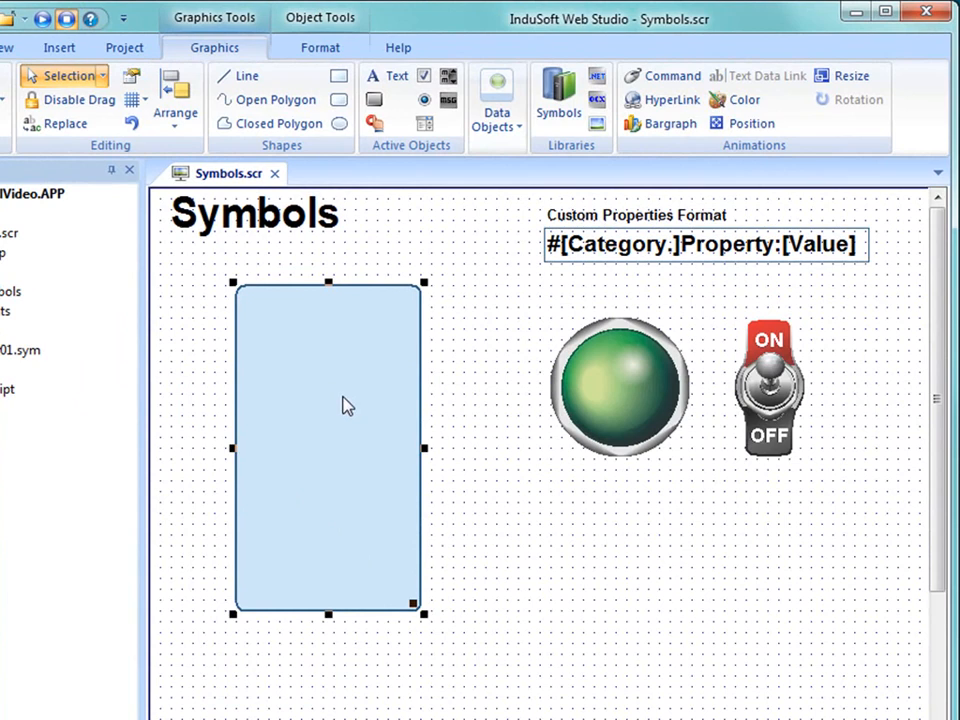
{"action": "right_click", "coordinate": [343, 405]}
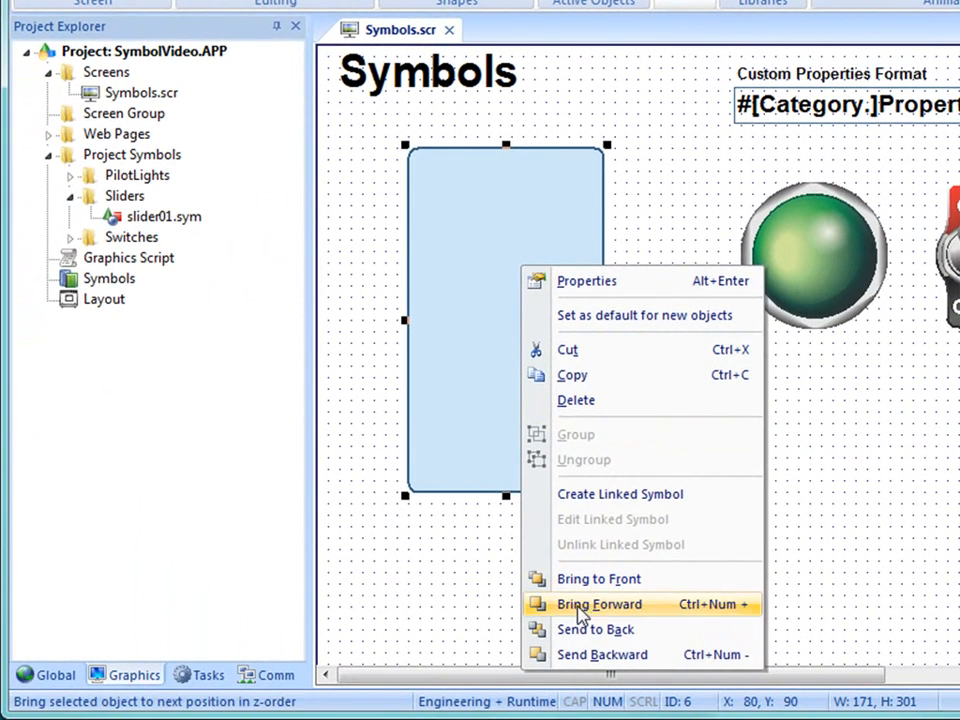
{"action": "left_click", "coordinate": [580, 629]}
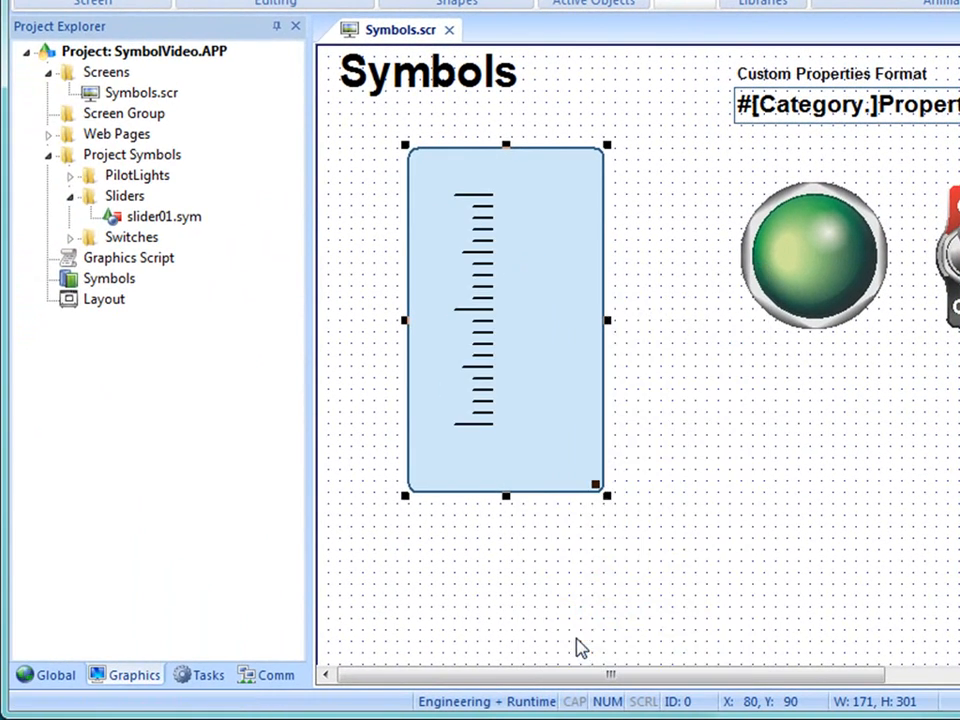
- Move the rounded rectangle to X 50, Y 80 and set its background fill to a light gray theme color
{"action": "left_click", "coordinate": [653, 533]}
{"action": "left_click", "coordinate": [426, 133]}
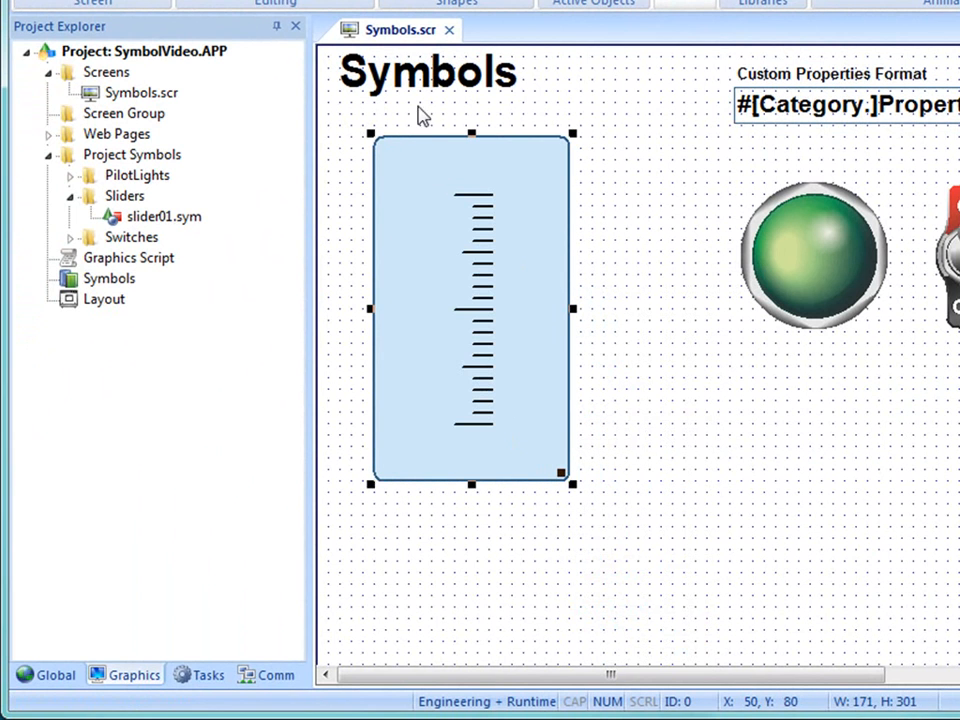
{"action": "double_click", "coordinate": [422, 158]}
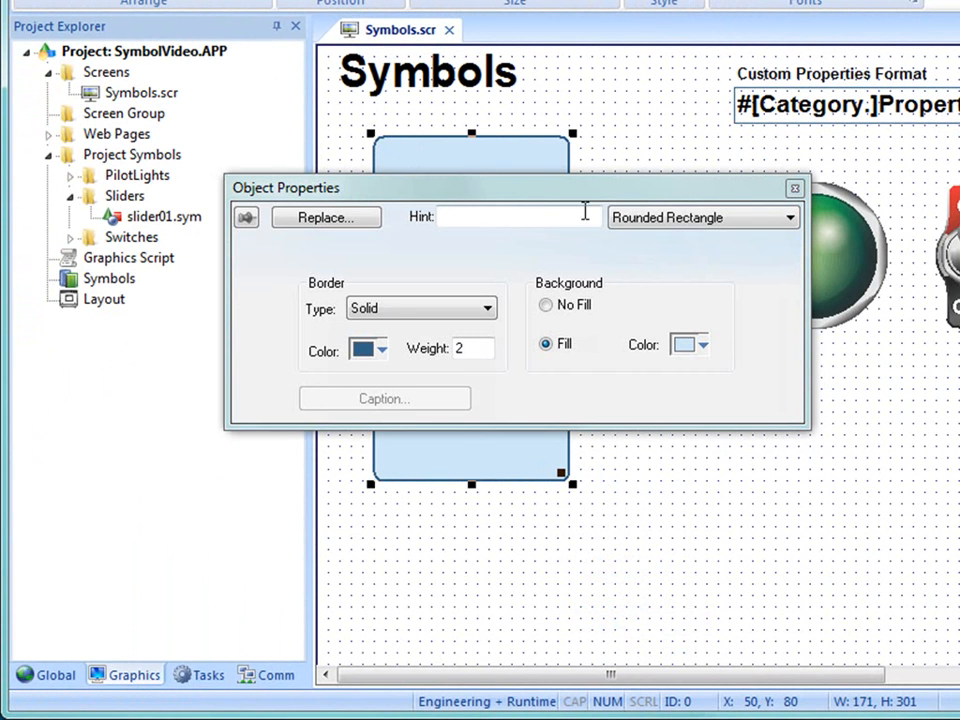
{"action": "left_click", "coordinate": [703, 345]}
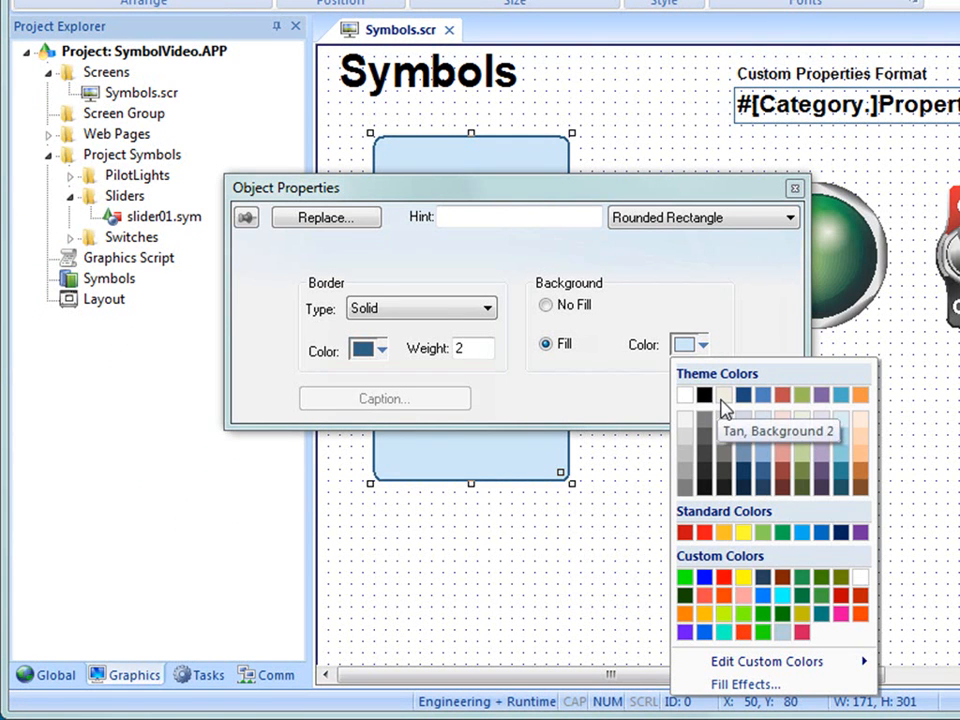
{"action": "left_click", "coordinate": [689, 446]}
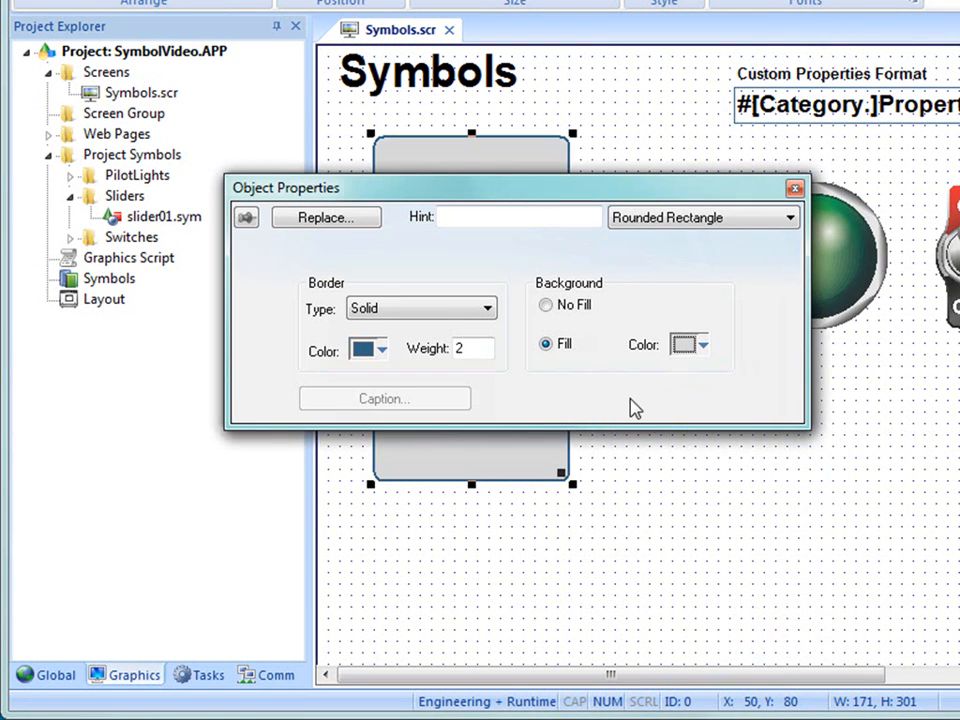
- Apply a Diagonal up gradient fill from light gray to white with the lower-left variant to the rounded rectangle
{"action": "left_click", "coordinate": [686, 350]}
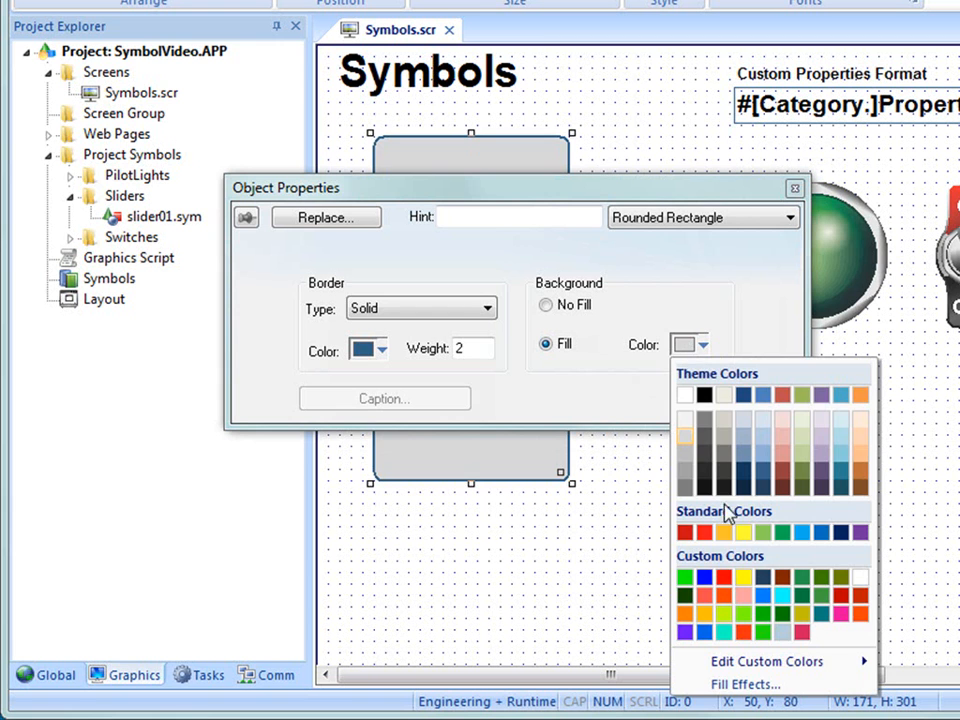
{"action": "left_click", "coordinate": [745, 685]}
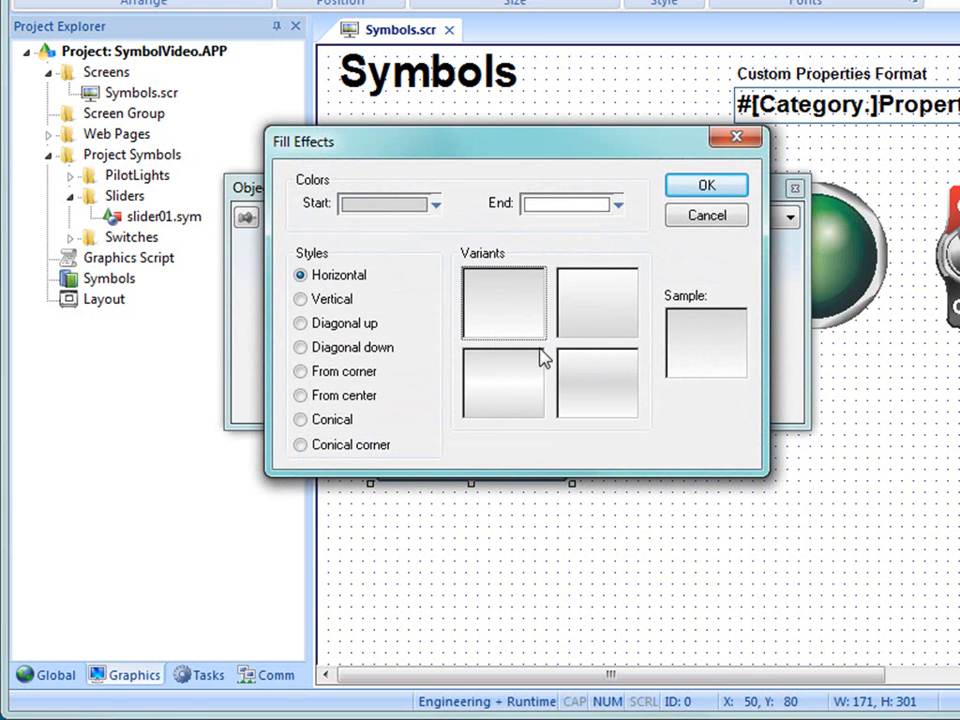
{"action": "left_click", "coordinate": [322, 299]}
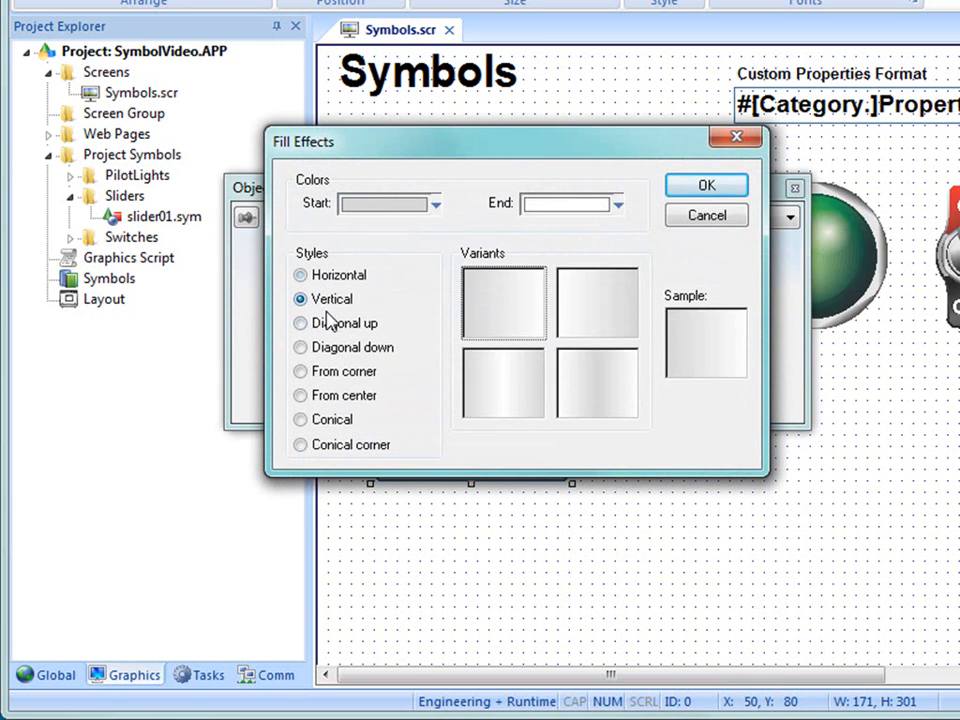
{"action": "left_click", "coordinate": [335, 323]}
{"action": "left_click", "coordinate": [517, 390]}
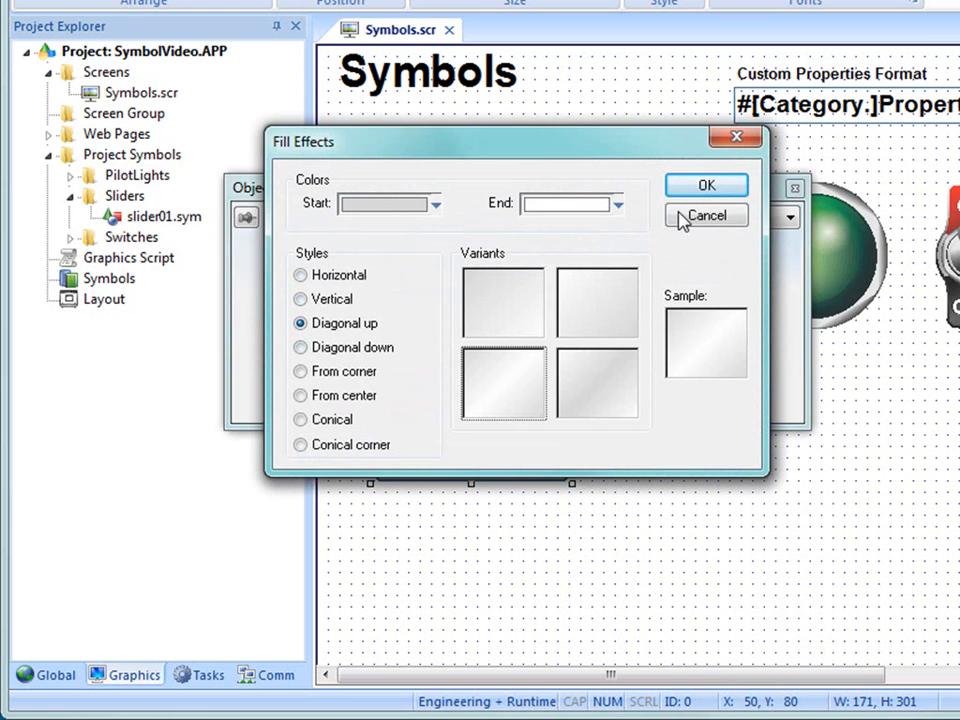
{"action": "left_click", "coordinate": [707, 190]}
{"action": "left_click", "coordinate": [893, 428]}
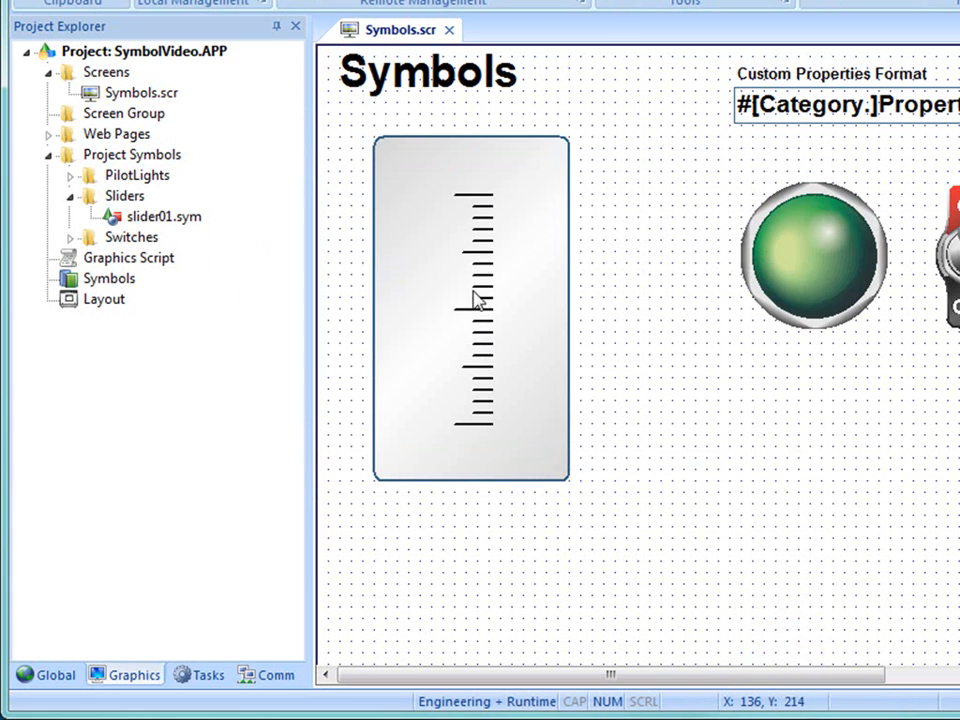
- Shift the grouped tick scale about 10 units to the right on the rounded rectangle
{"action": "left_click_drag", "start_coordinate": [538, 401], "coordinate": [521, 385]}
{"action": "left_click", "coordinate": [617, 343]}
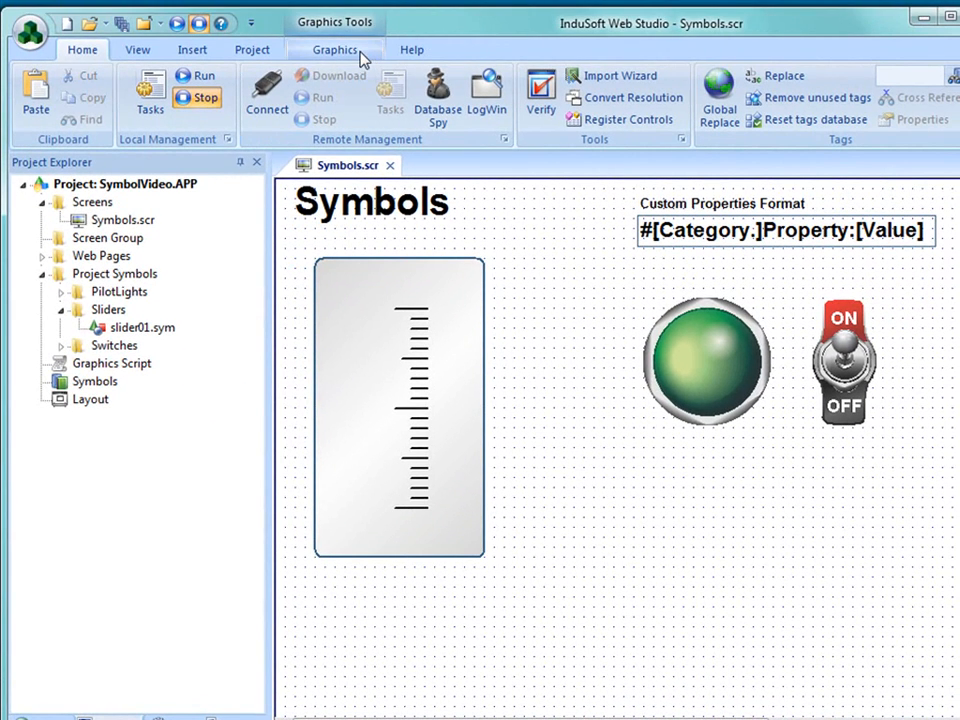
- Draw a button about 31 wide and 21 high at X 160, Y 320 beside the lowest tick and clear its caption
{"action": "left_click", "coordinate": [362, 58]}
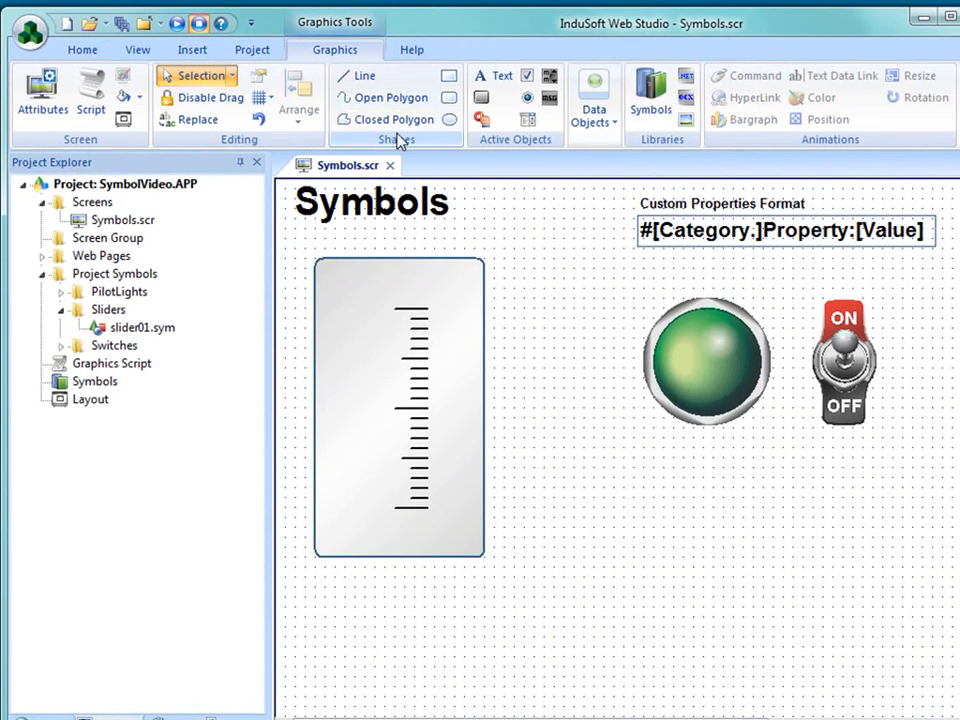
{"action": "left_click", "coordinate": [481, 99]}
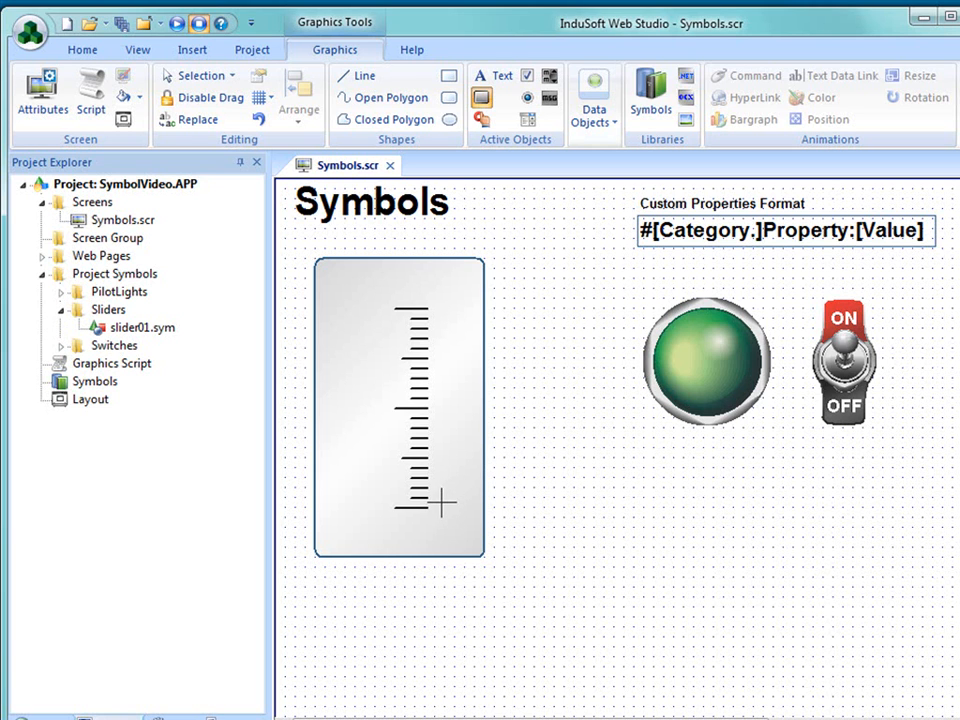
{"action": "left_click_drag", "start_coordinate": [432, 503], "coordinate": [463, 518]}
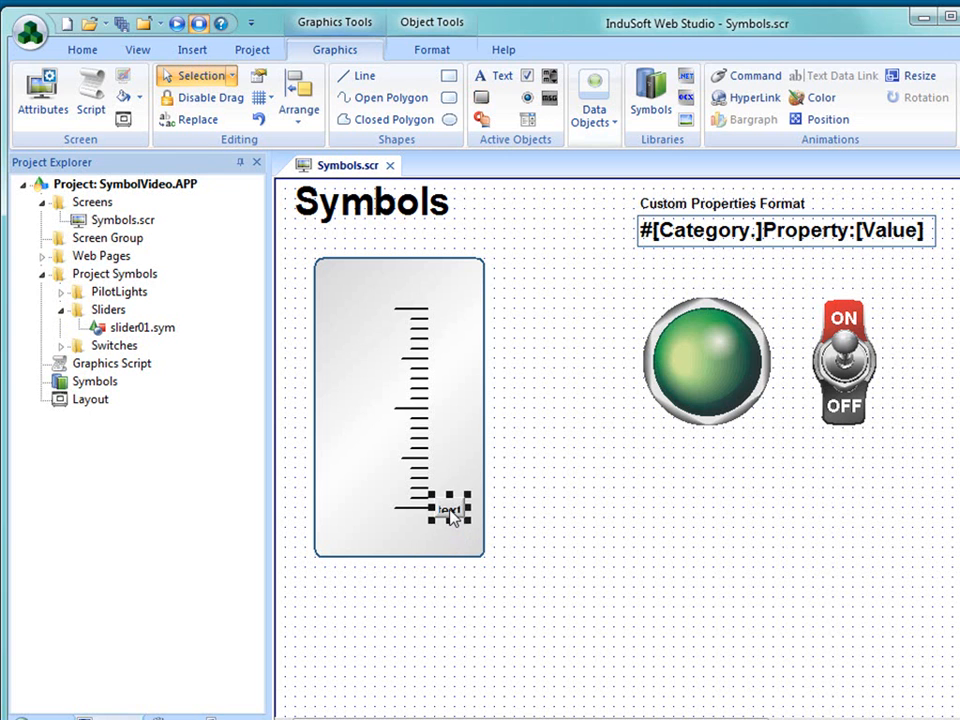
{"action": "left_click", "coordinate": [450, 511]}
{"action": "double_click", "coordinate": [450, 512]}
{"action": "left_click_drag", "start_coordinate": [264, 369], "coordinate": [130, 372]}
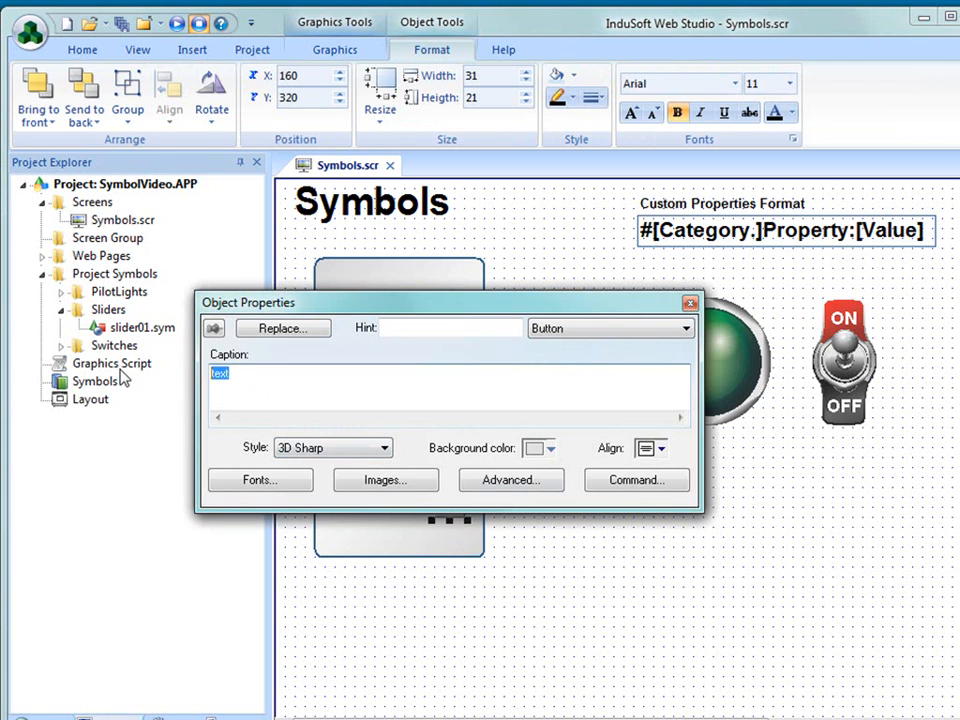
{"action": "key", "text": "Delete"}
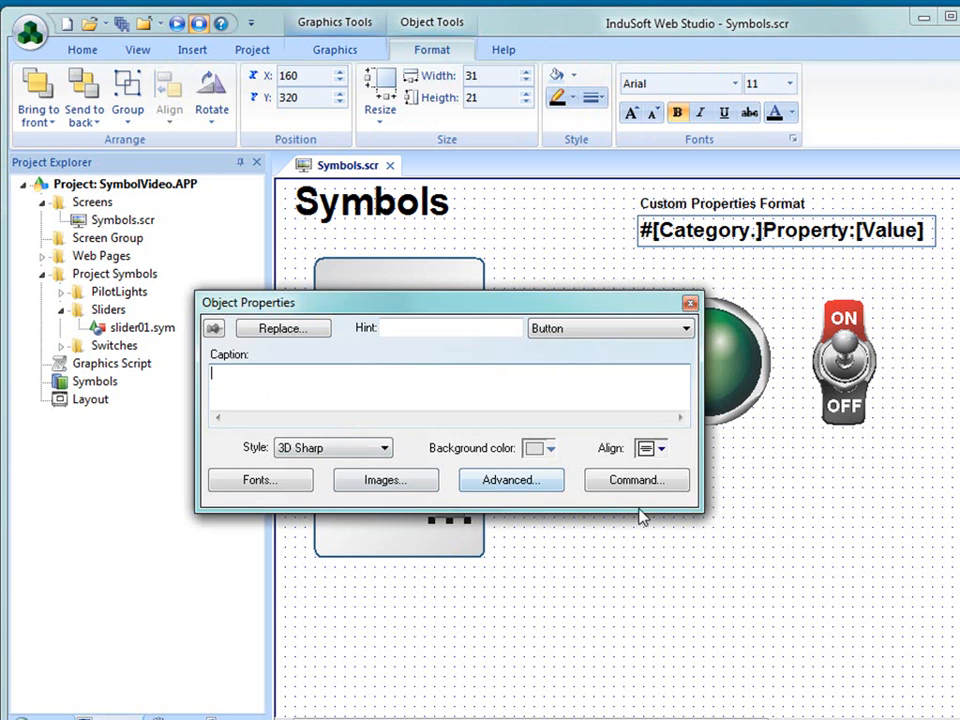
{"action": "left_click", "coordinate": [630, 558]}
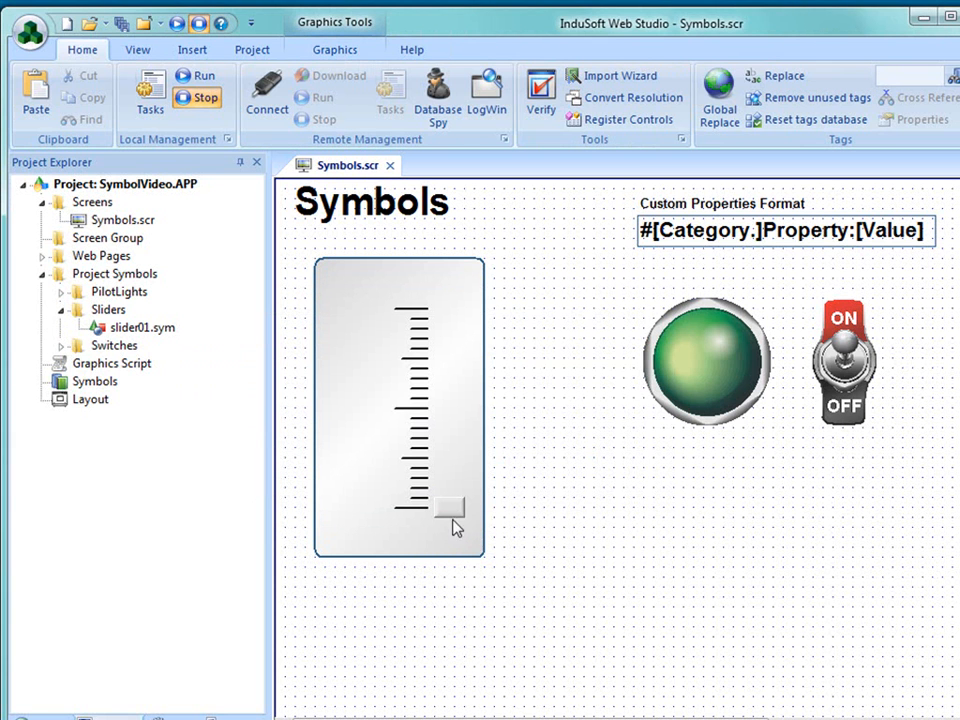
- Move the button up to the top tick and back to the lowest tick to read its vertical travel
{"action": "left_click", "coordinate": [450, 512]}
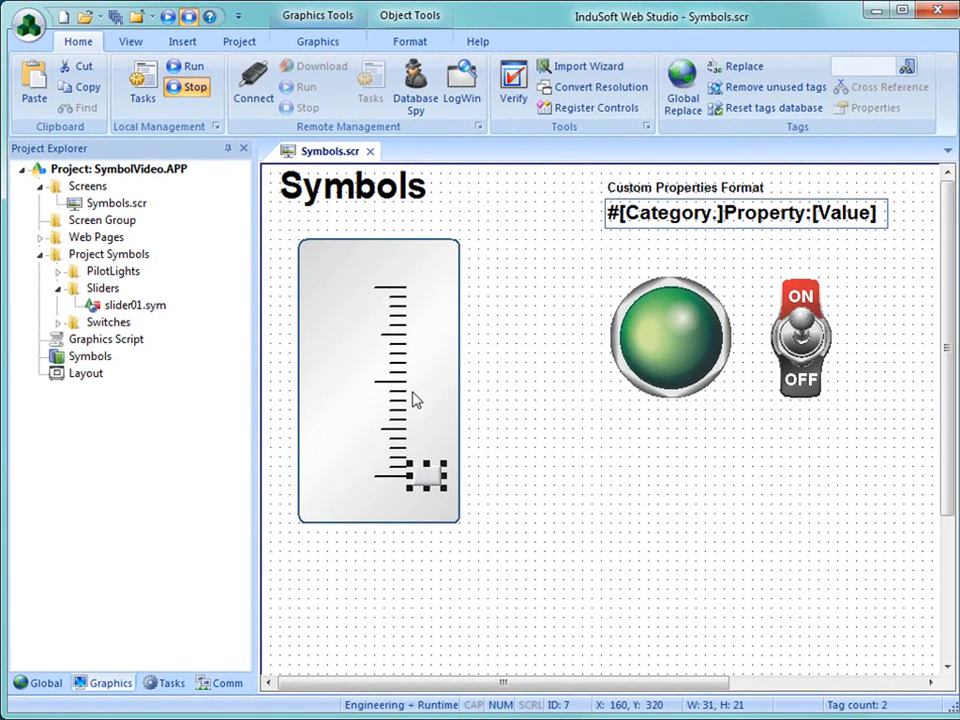
{"action": "left_click", "coordinate": [678, 658]}
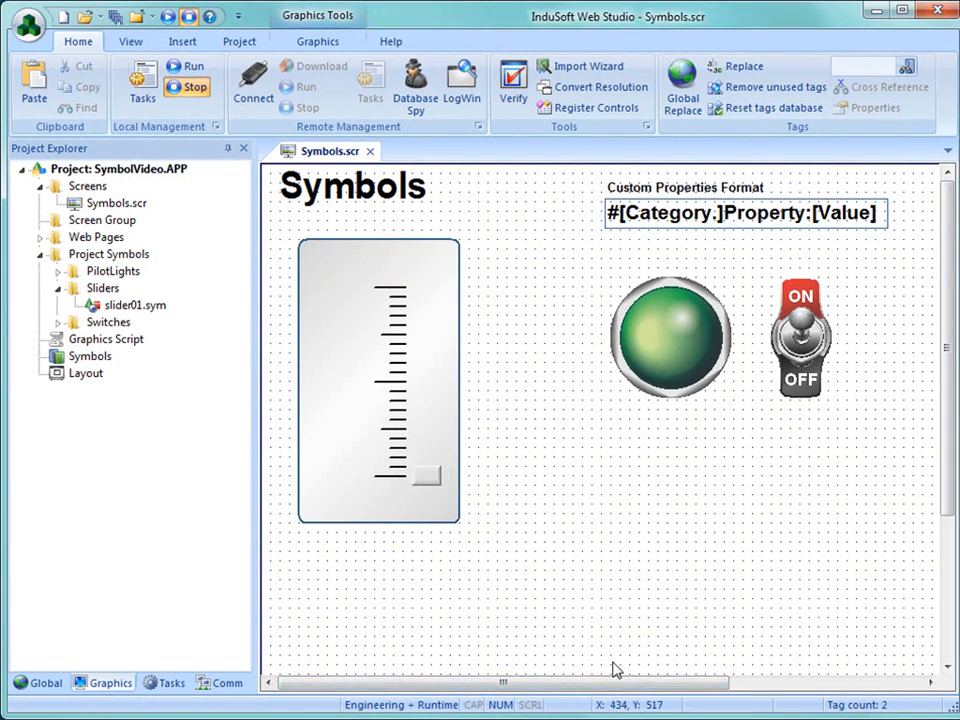
{"action": "left_click", "coordinate": [432, 478]}
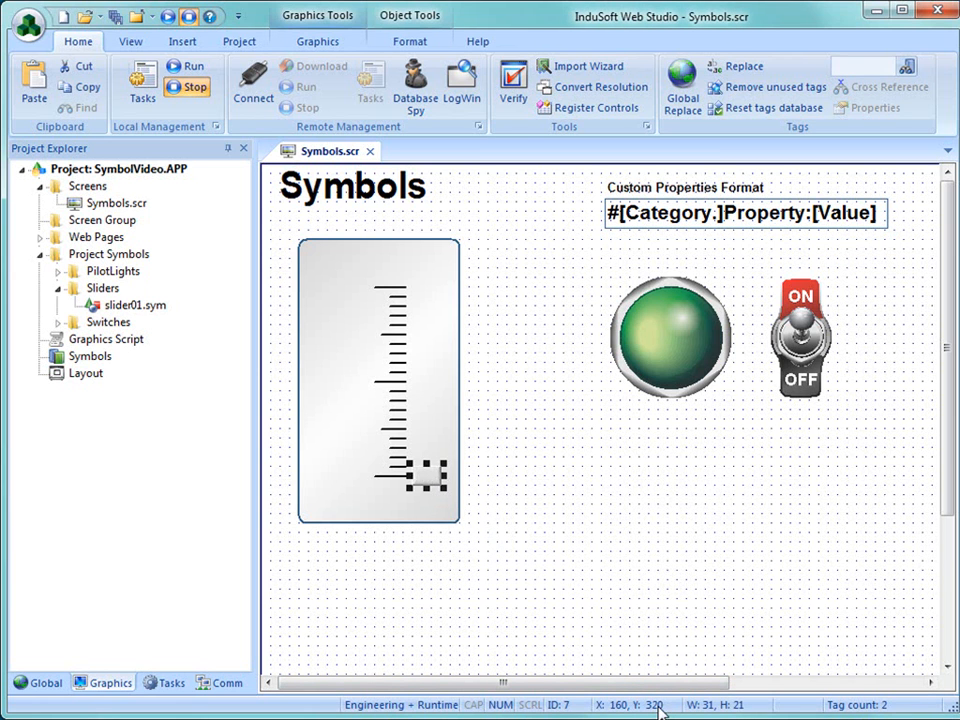
{"action": "left_click_drag", "start_coordinate": [435, 486], "coordinate": [431, 296]}
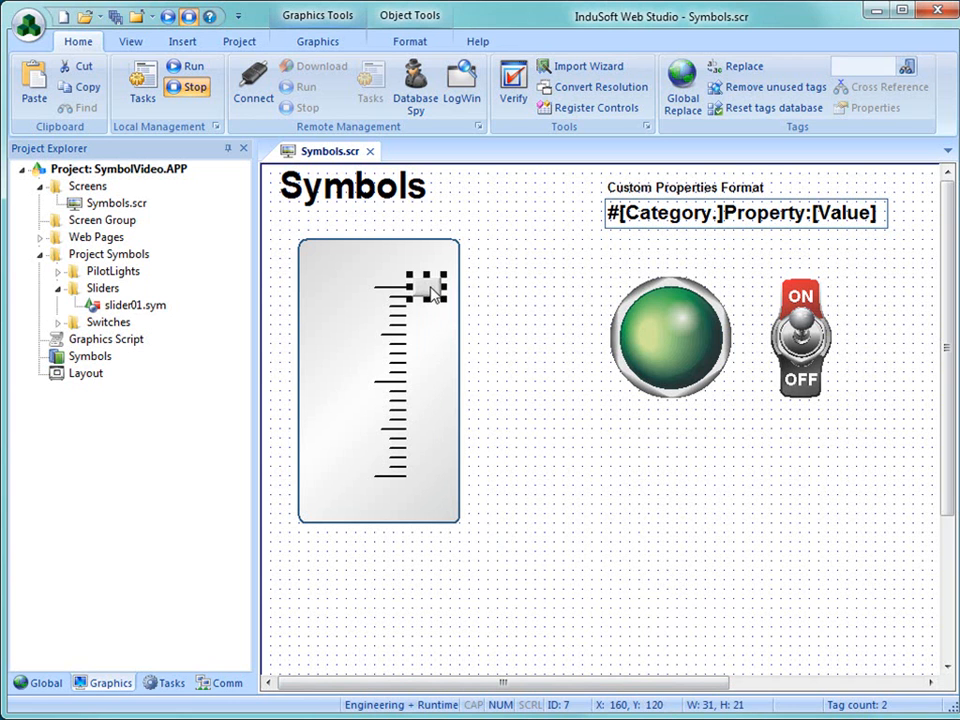
{"action": "left_click_drag", "start_coordinate": [433, 292], "coordinate": [430, 477]}
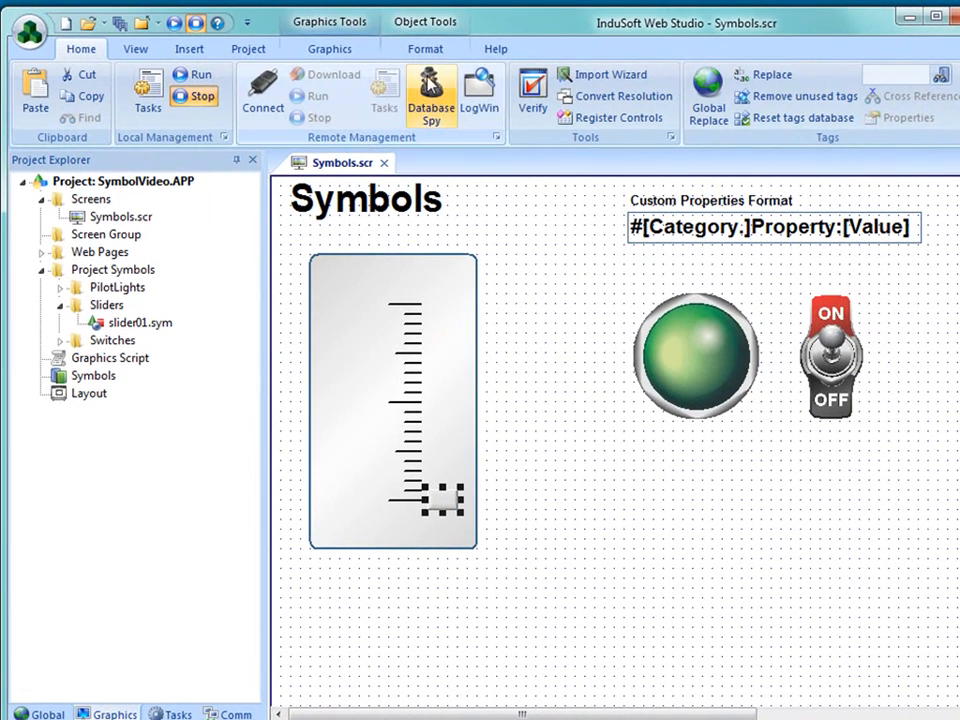
- Add a Position animation to the button with vertical tag #MyTag and value range #Min:0 to #Max:100
{"action": "left_click", "coordinate": [349, 54]}
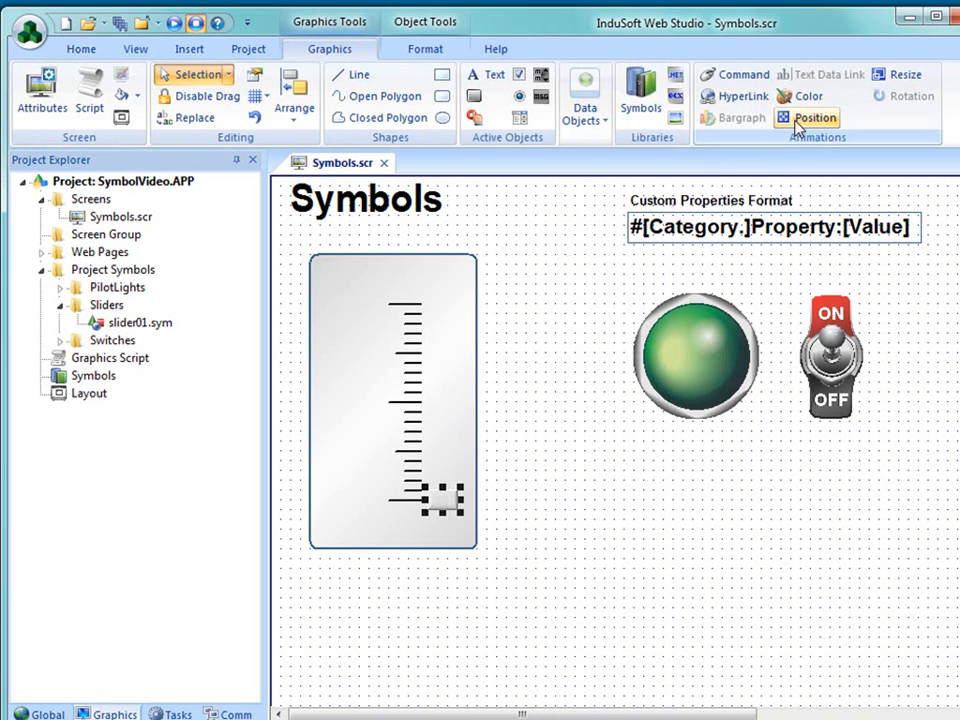
{"action": "left_click", "coordinate": [445, 508]}
{"action": "double_click", "coordinate": [445, 508]}
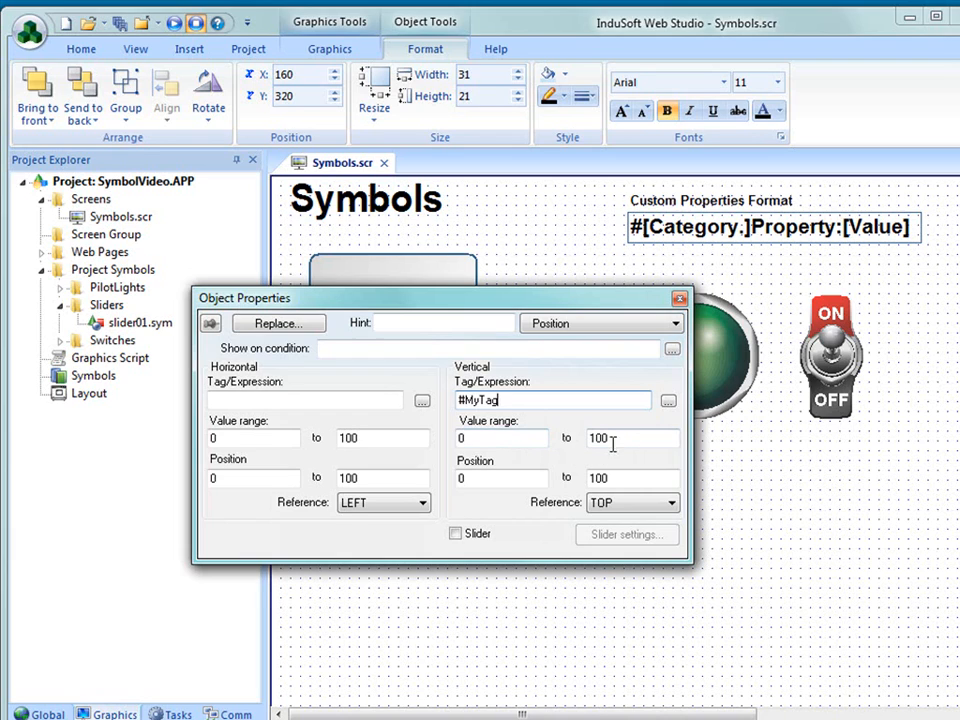
{"action": "left_click", "coordinate": [490, 437]}
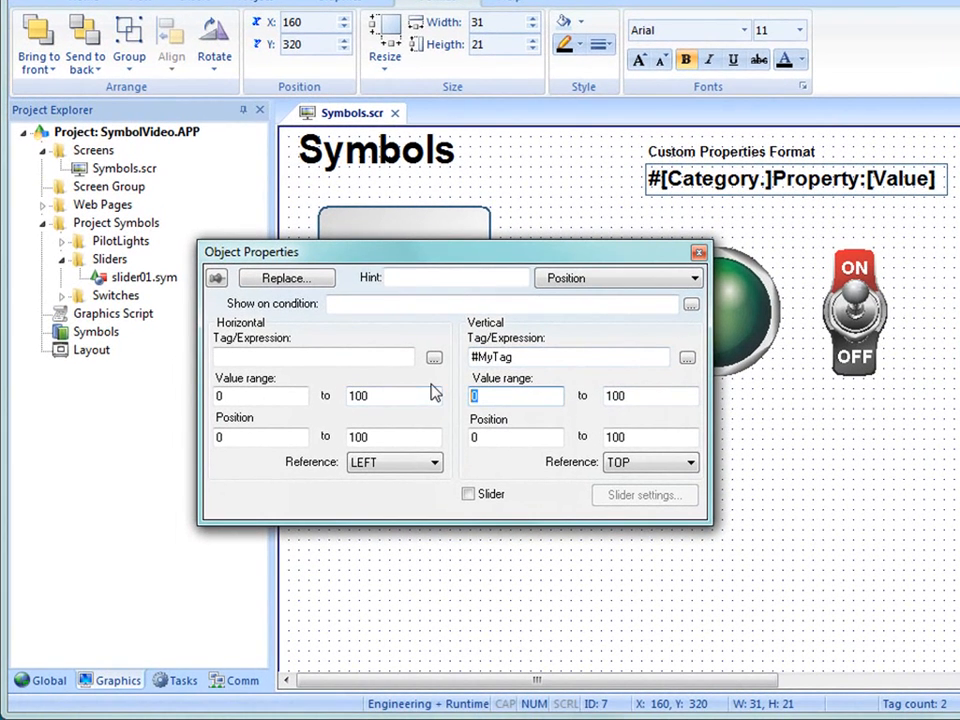
{"action": "type", "text": "#Min:0"}
{"action": "key", "text": "Tab"}
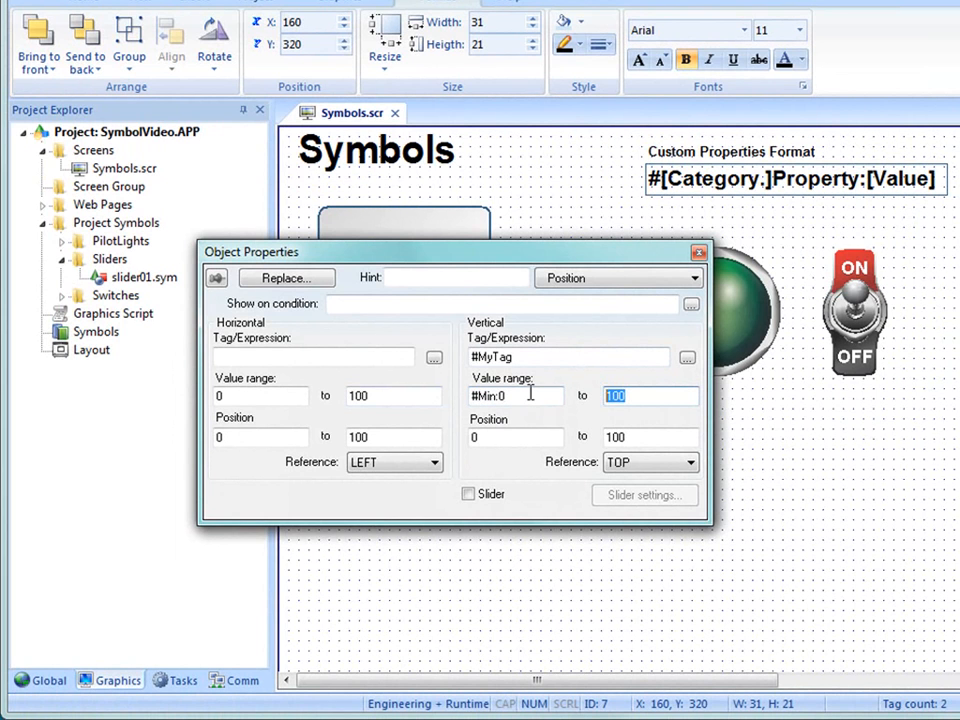
{"action": "type", "text": "#Max:"}
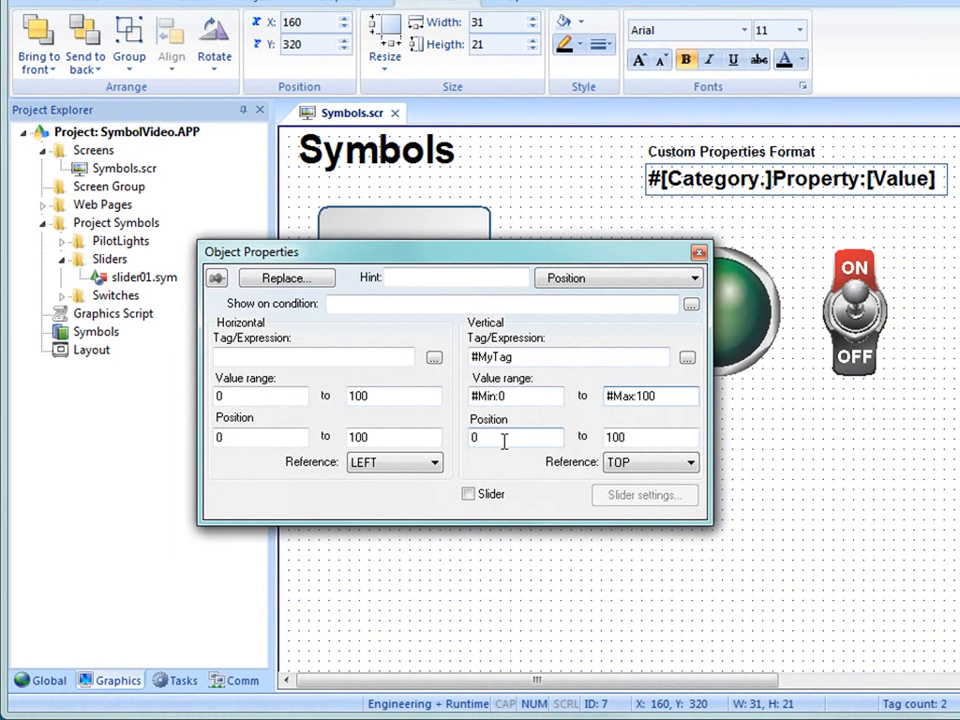
- Set the end of the button's vertical position range to -200 and enable the Slider option
{"action": "left_click_drag", "start_coordinate": [636, 442], "coordinate": [578, 443]}
{"action": "type", "text": "20"}
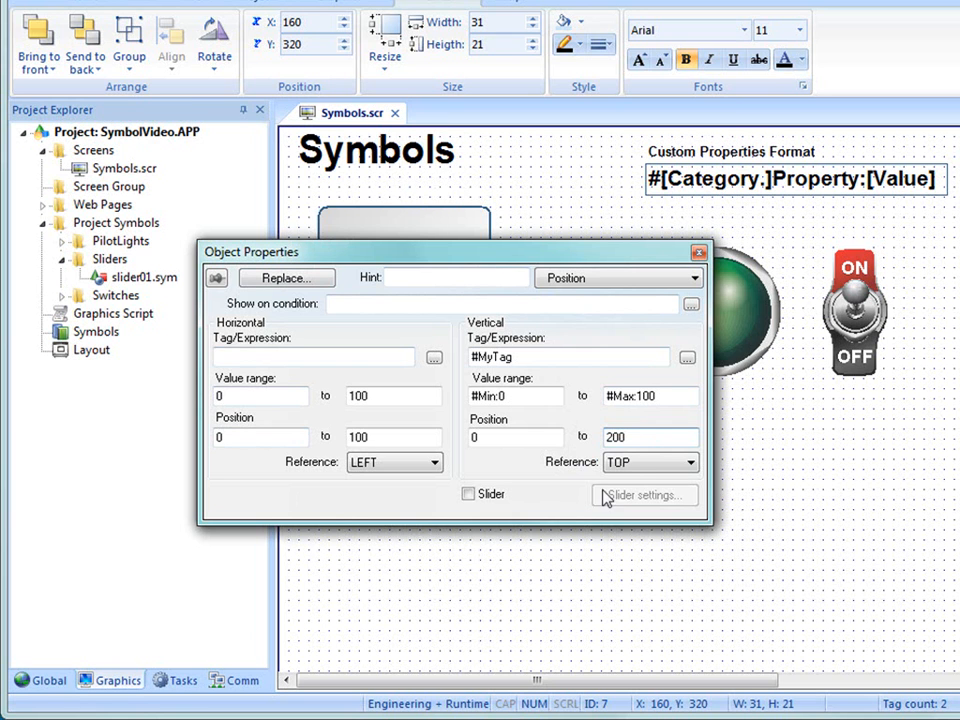
{"action": "type", "text": "-"}
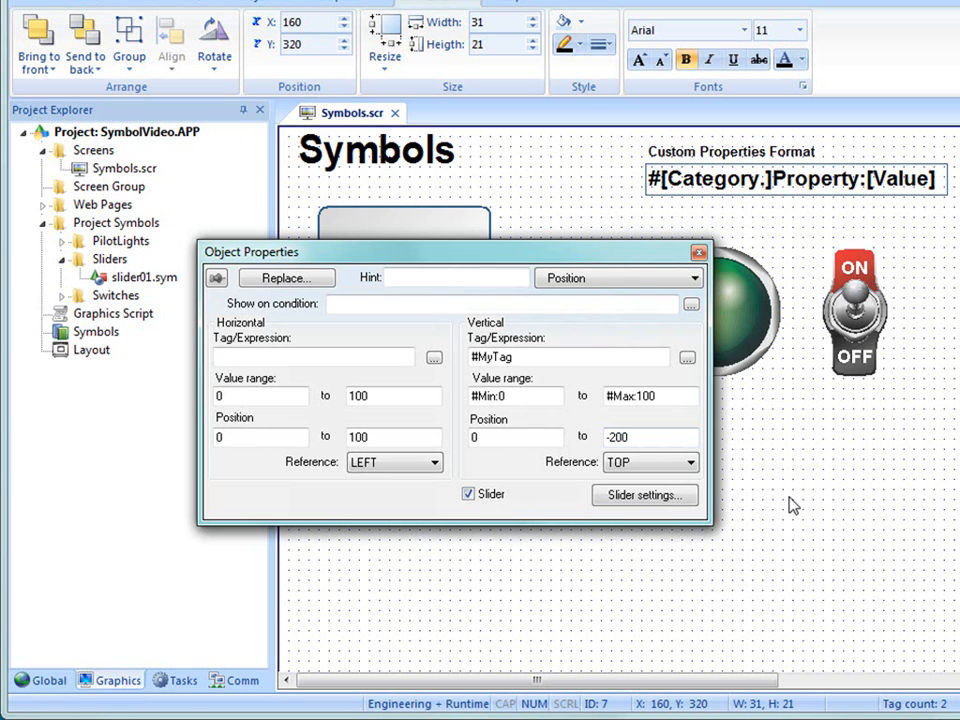
- Add the trailing colon to the button's vertical tag expression so it reads #MyTag: and close its properties
{"action": "left_click", "coordinate": [534, 358]}
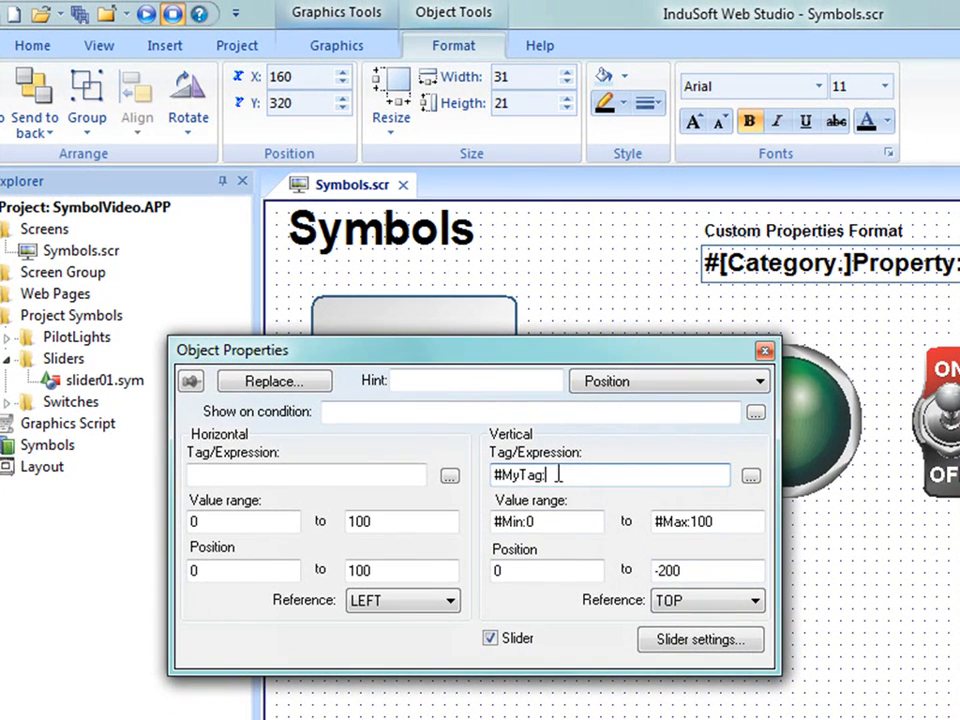
{"action": "double_click", "coordinate": [533, 358]}
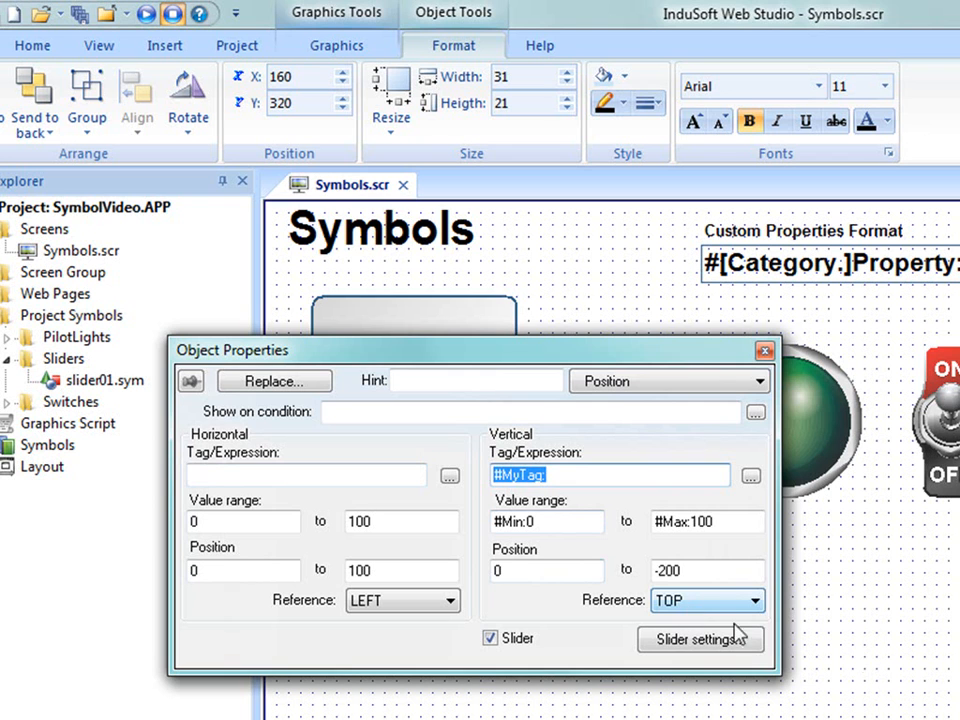
{"action": "left_click", "coordinate": [764, 350]}
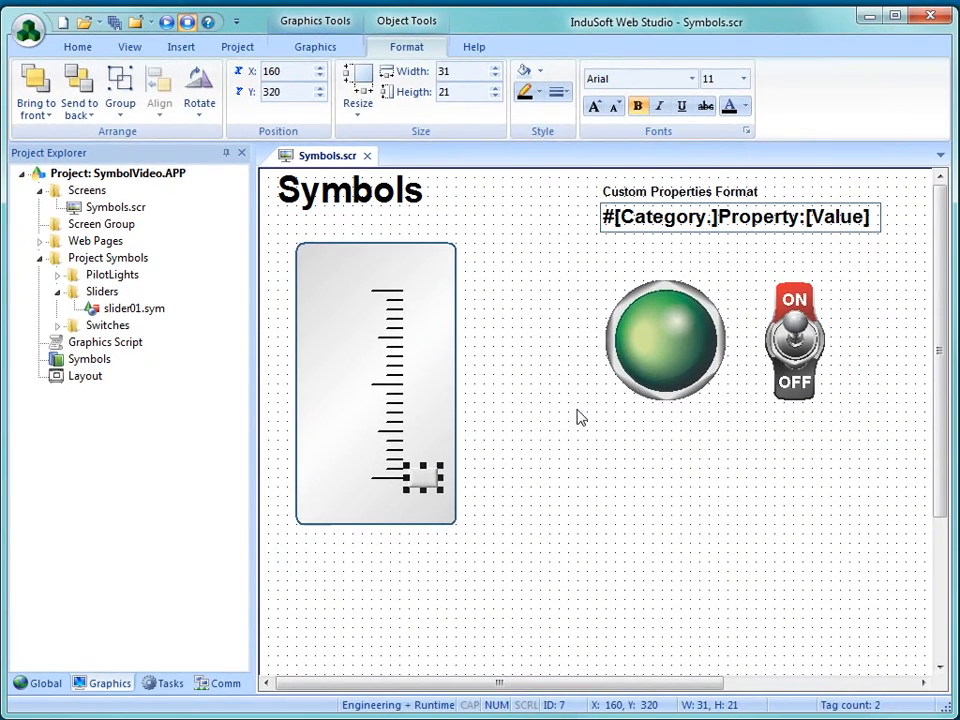
- Add the text ##### to the rounded rectangle and place it at X 110, Y 350 below the tick scale
{"action": "left_click", "coordinate": [312, 45]}
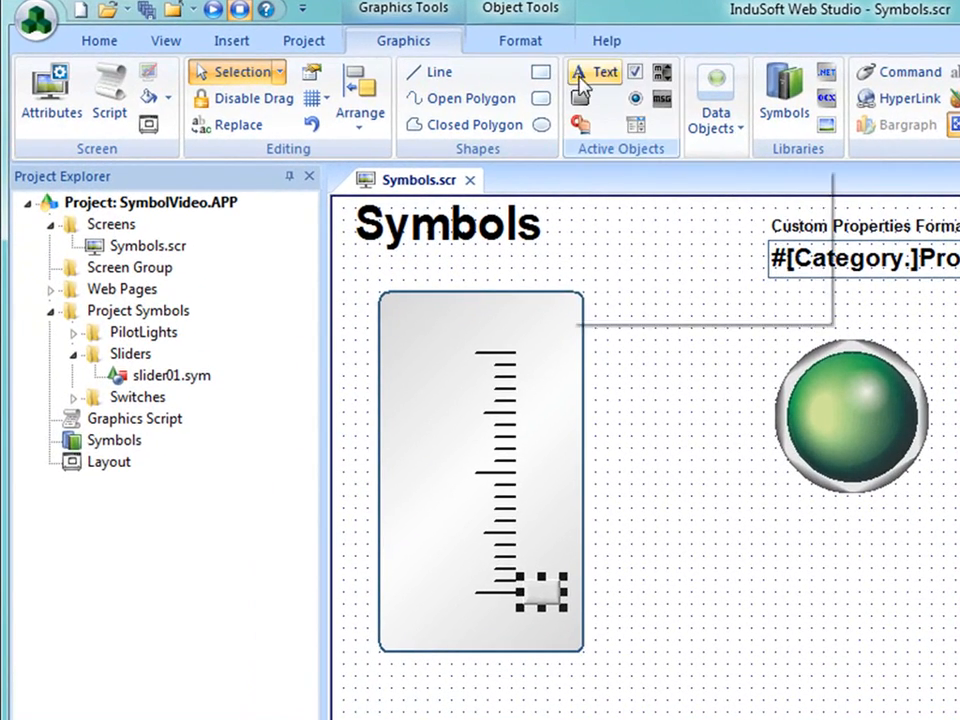
{"action": "left_click", "coordinate": [578, 80]}
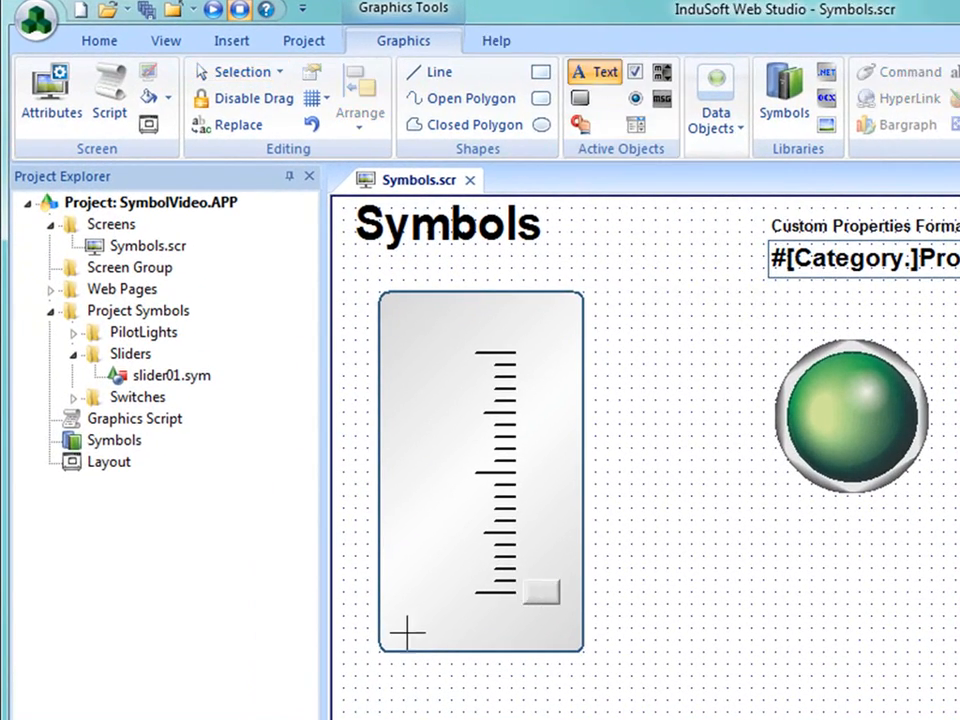
{"action": "type", "text": "#####"}
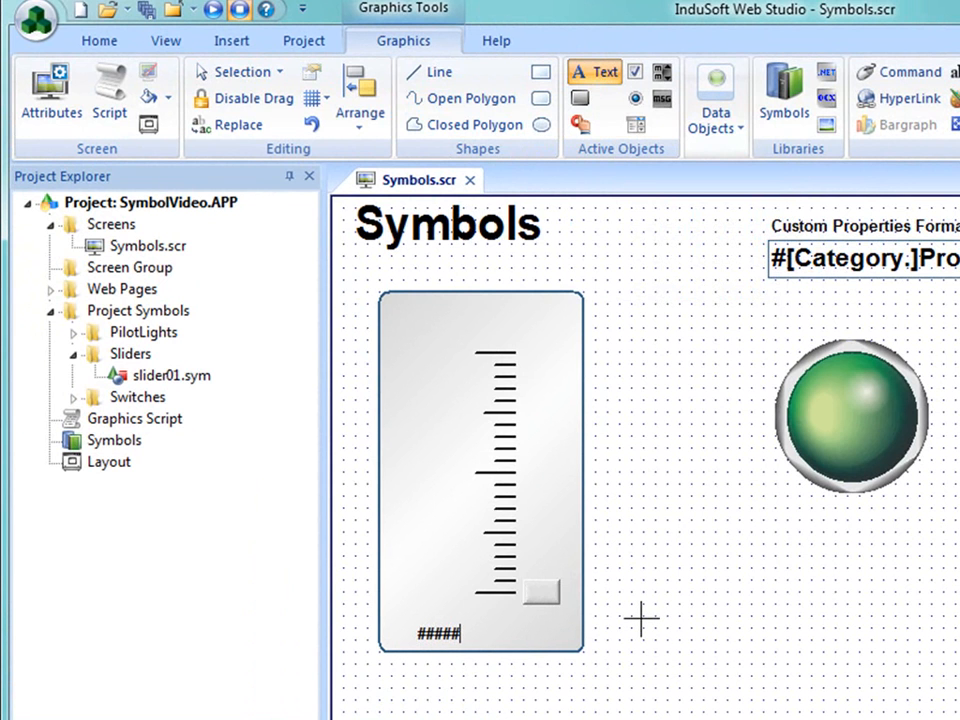
{"action": "left_click", "coordinate": [641, 619]}
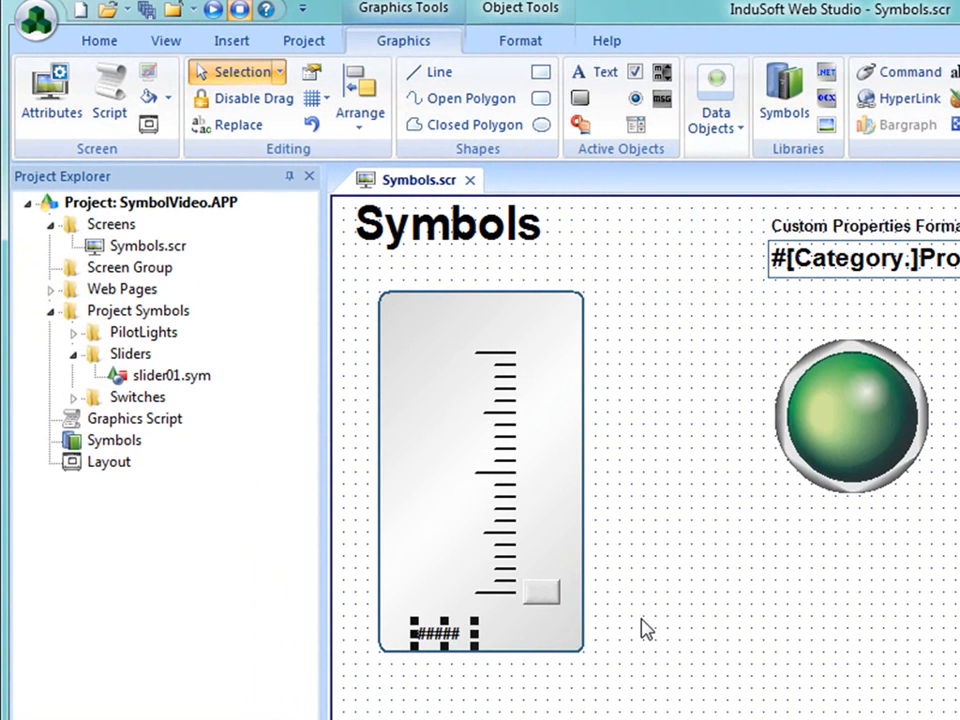
{"action": "left_click_drag", "start_coordinate": [449, 640], "coordinate": [482, 632]}
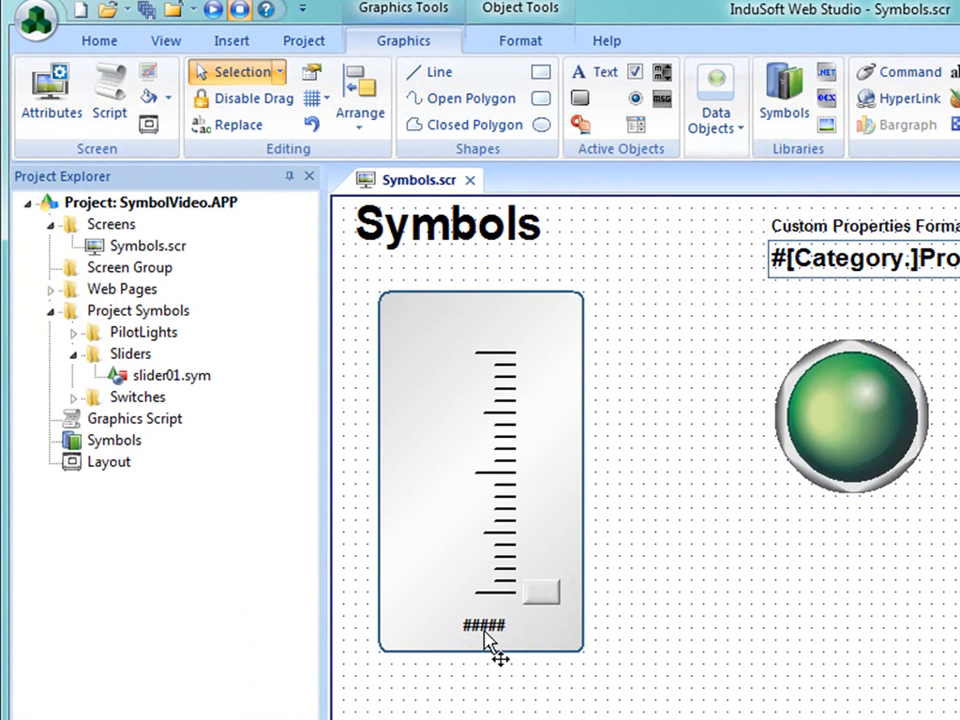
- Give the ##### text a Text Data Link with the tag expression #MyTag: and close its properties
{"action": "double_click", "coordinate": [489, 636]}
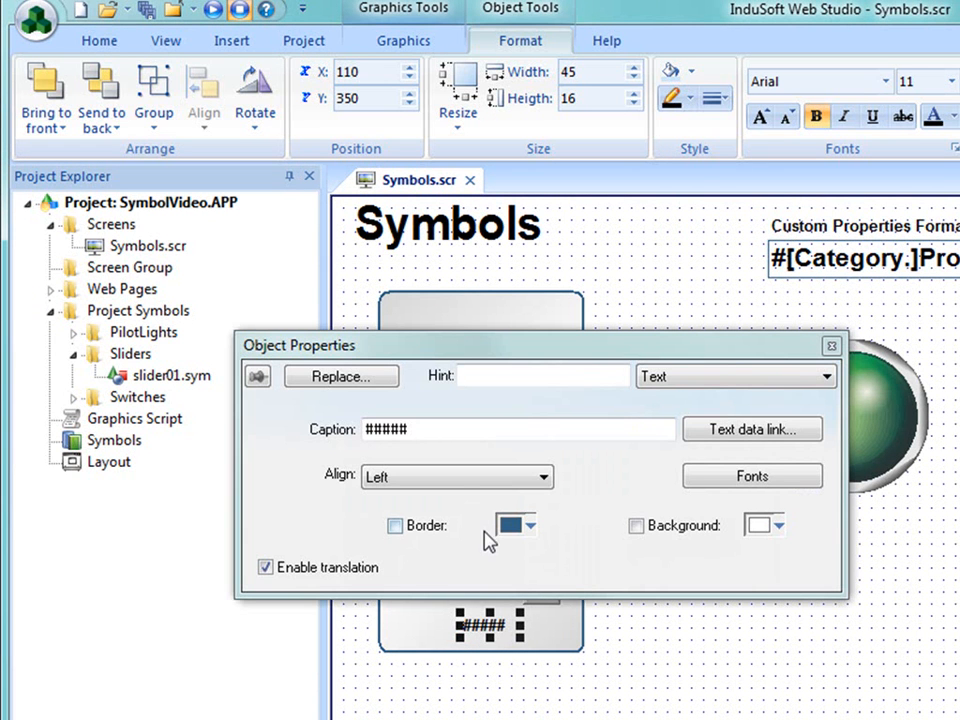
{"action": "left_click", "coordinate": [745, 432]}
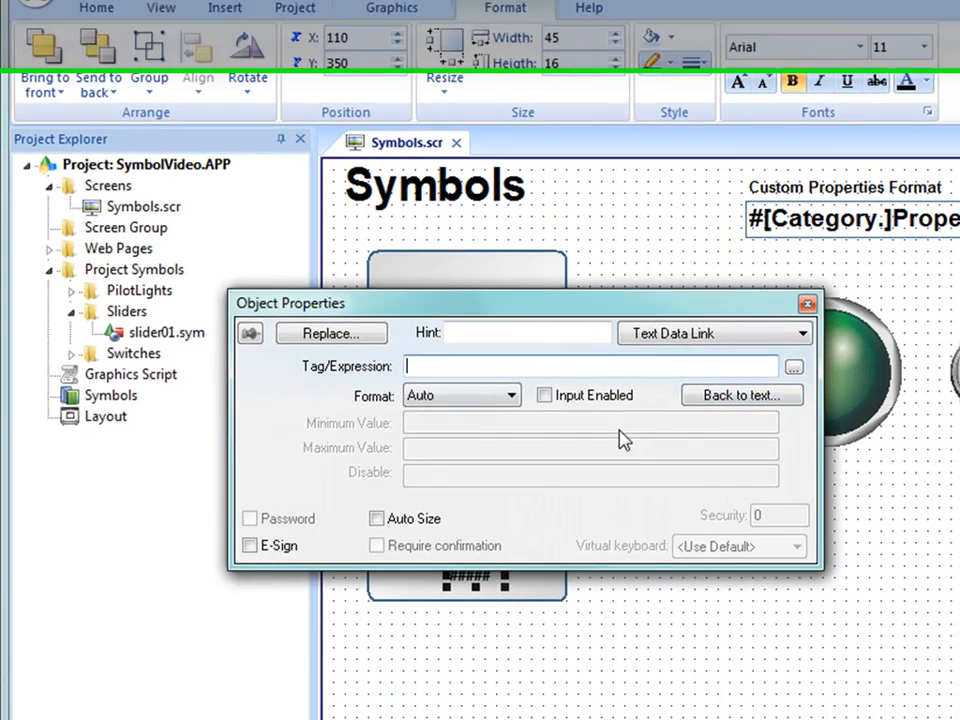
{"action": "type", "text": "#MyTag:"}
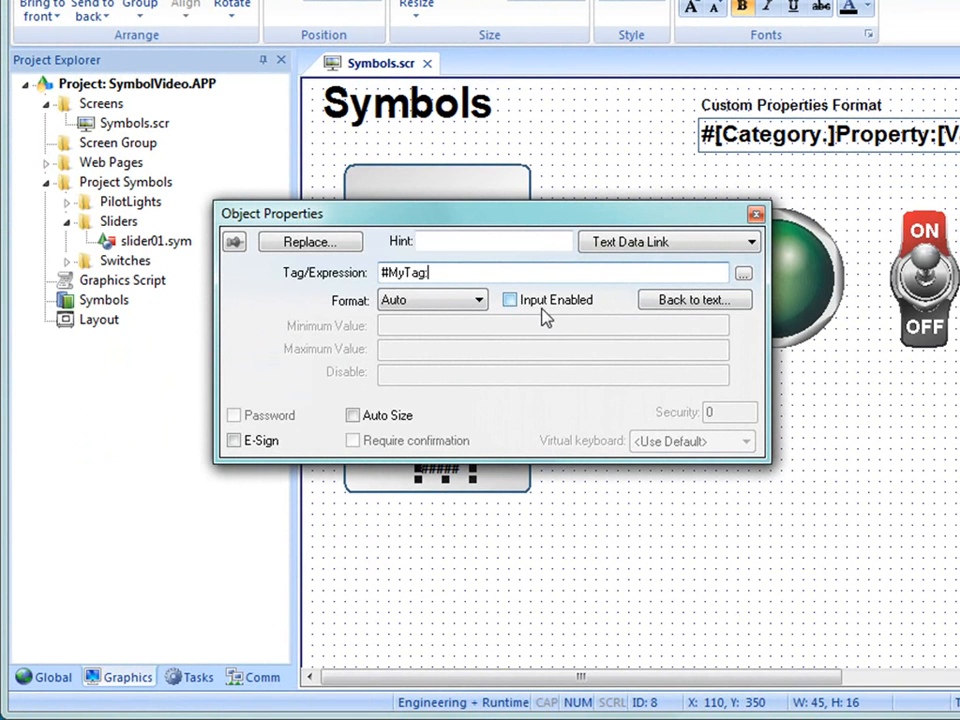
{"action": "left_click", "coordinate": [651, 560]}
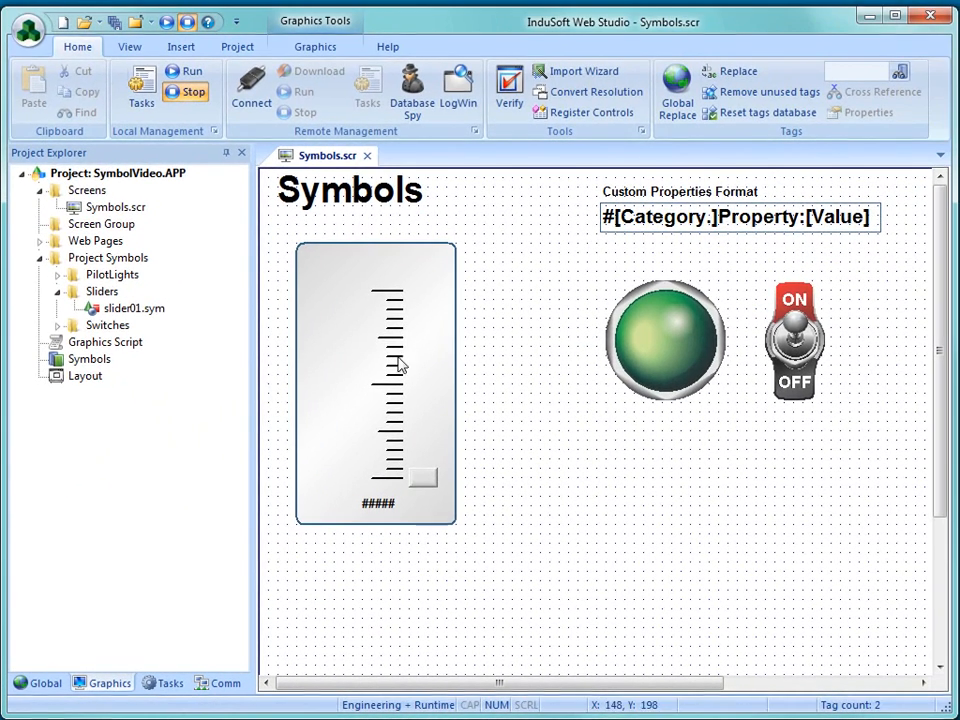
- Add the text ############### above the tick scale inside the rounded rectangle and place it at X 60, Y 91
{"action": "left_click", "coordinate": [326, 7]}
{"action": "left_click", "coordinate": [466, 71]}
{"action": "left_click", "coordinate": [326, 260]}
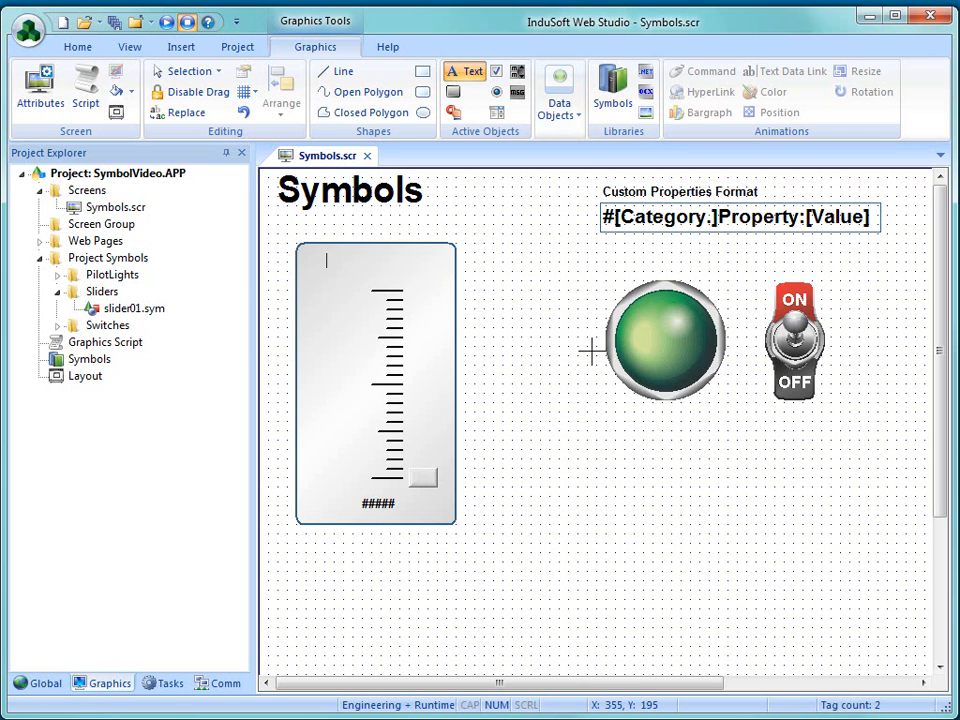
{"action": "type", "text": "###############"}
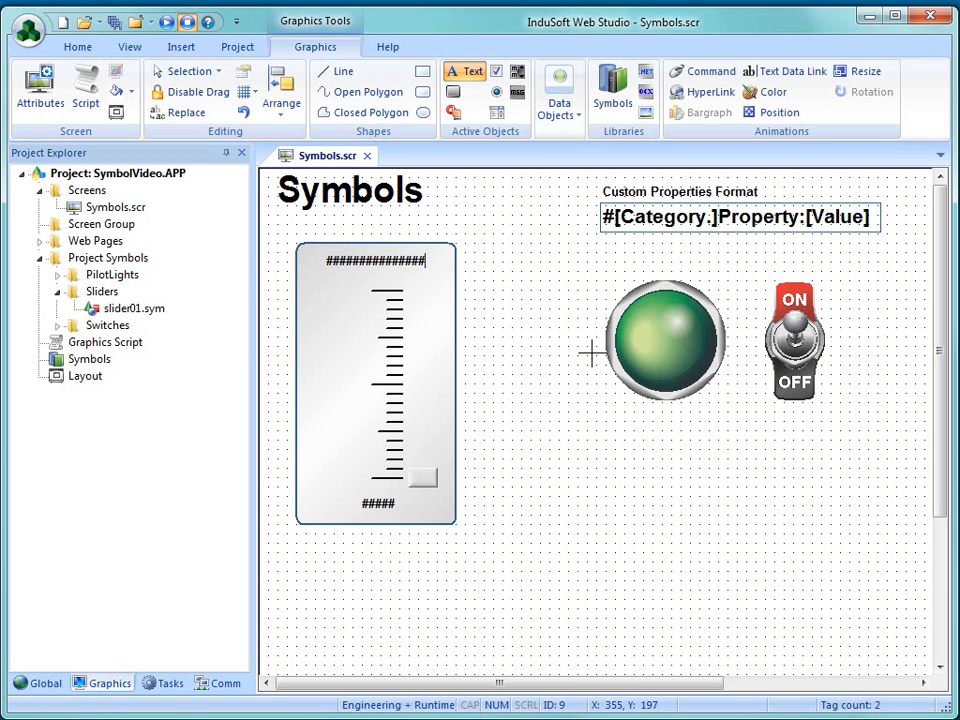
{"action": "key", "text": "Escape"}
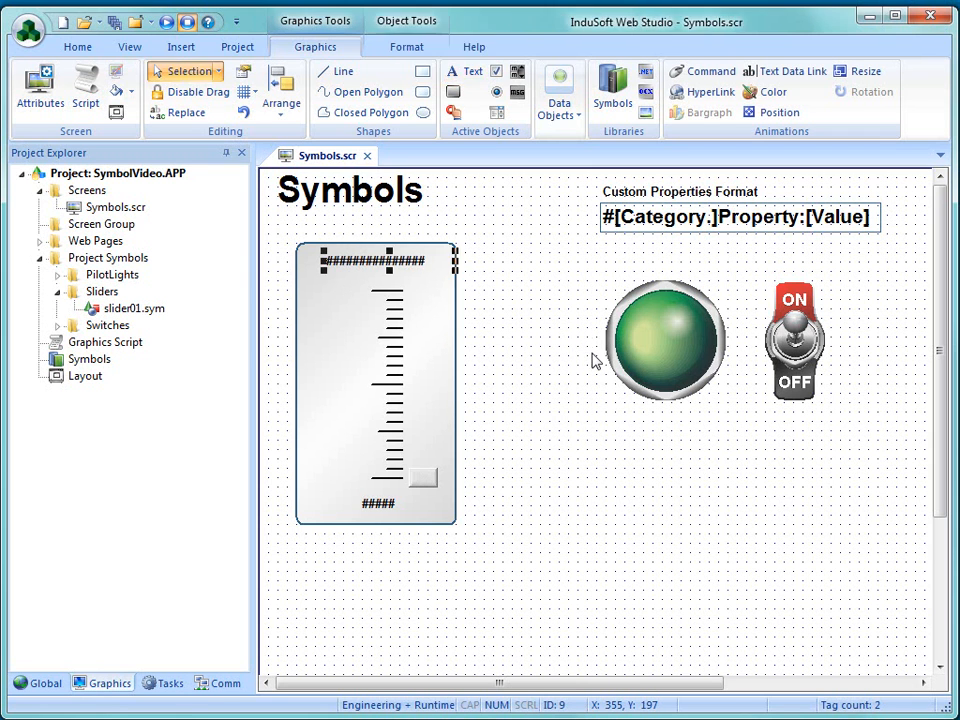
{"action": "left_click_drag", "start_coordinate": [397, 267], "coordinate": [384, 269]}
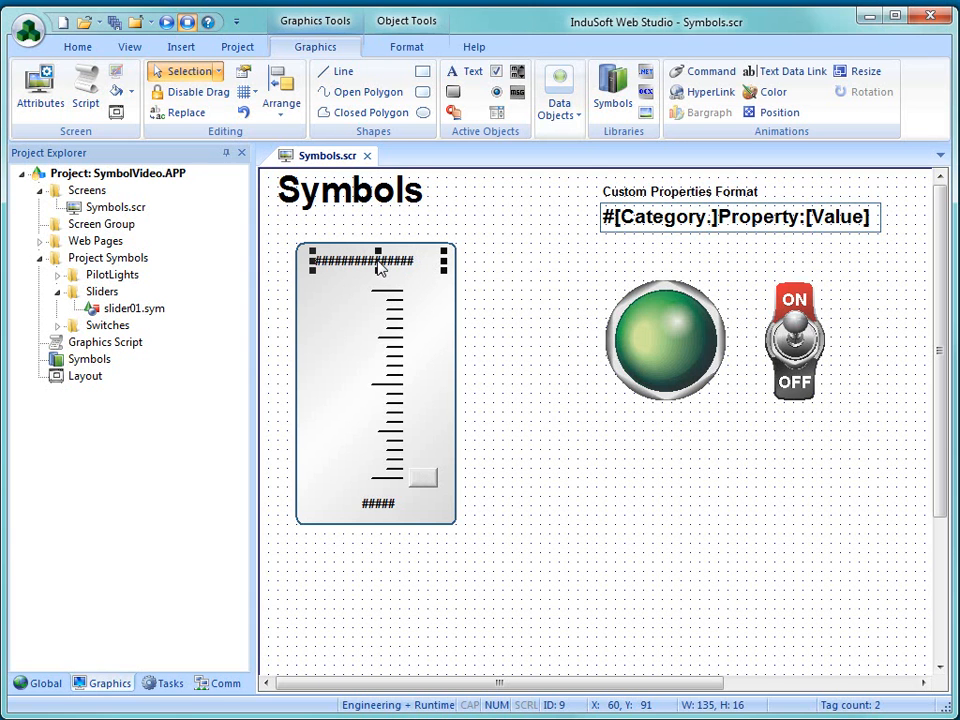
- Set the alignment of the ############### text to Center and close its properties
{"action": "double_click", "coordinate": [380, 268]}
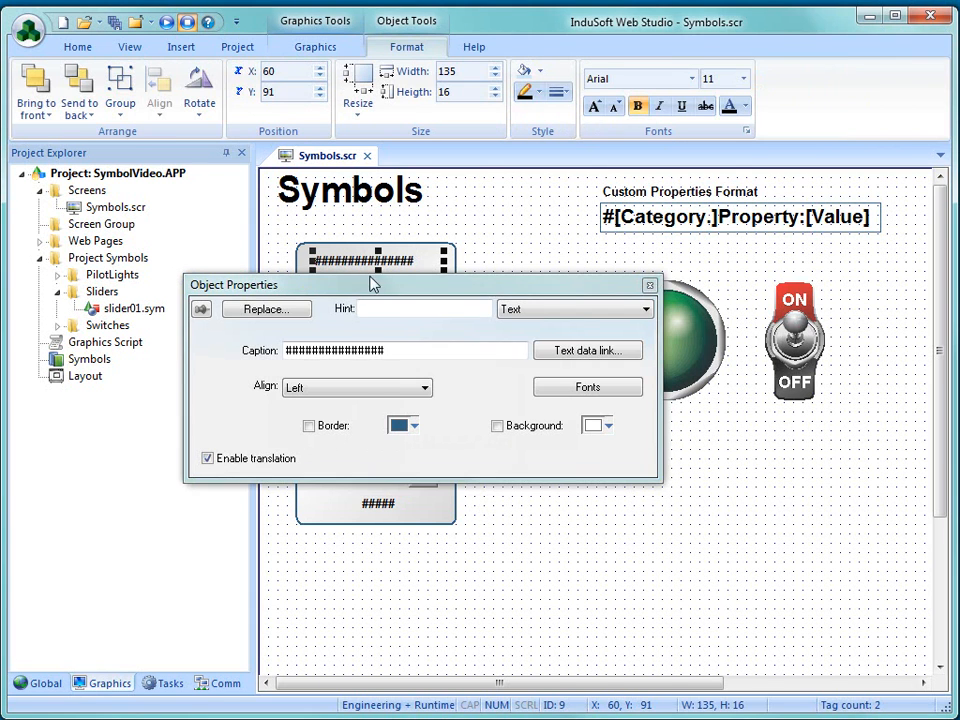
{"action": "left_click", "coordinate": [352, 390]}
{"action": "left_click", "coordinate": [341, 419]}
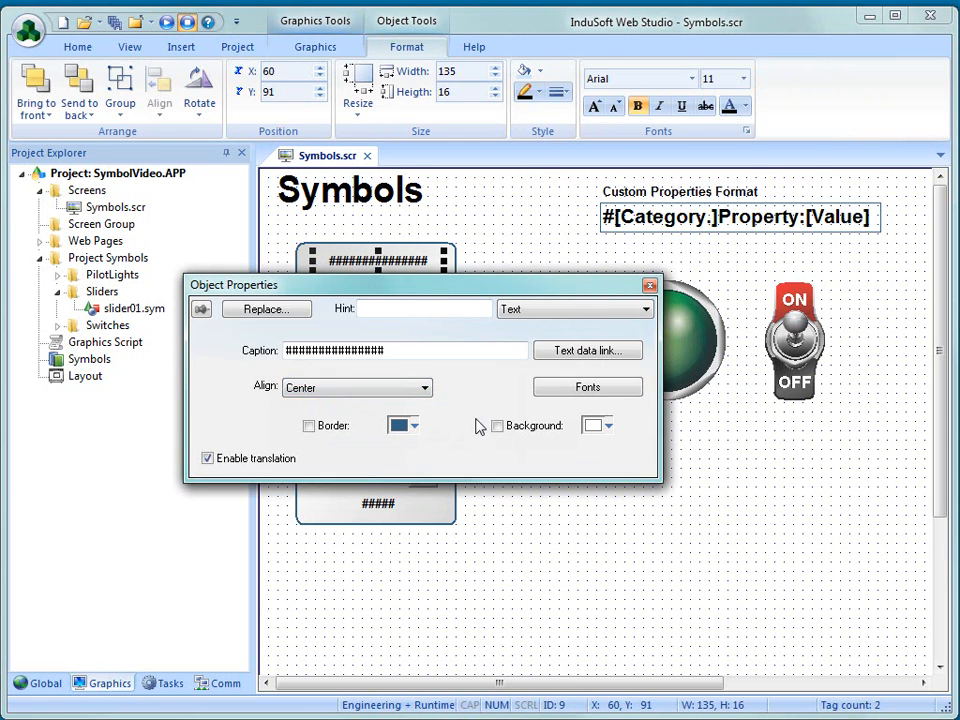
{"action": "left_click", "coordinate": [549, 499]}
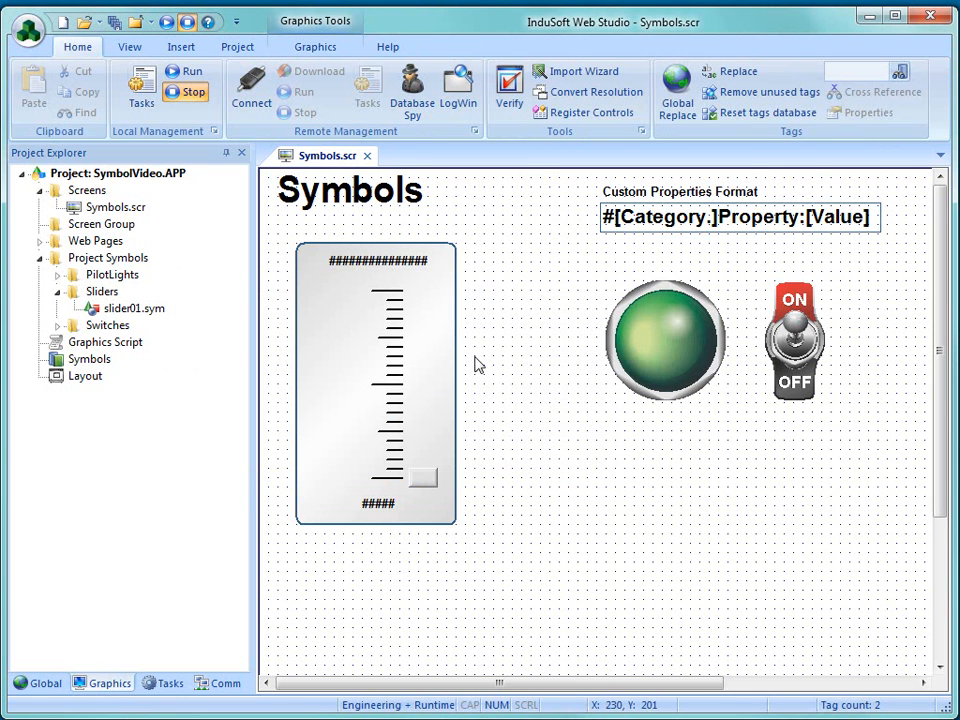
- Give the ############### text a Text Data Link with the tag expression #Label:"Label" and close its properties
{"action": "double_click", "coordinate": [376, 265]}
{"action": "left_click", "coordinate": [588, 351]}
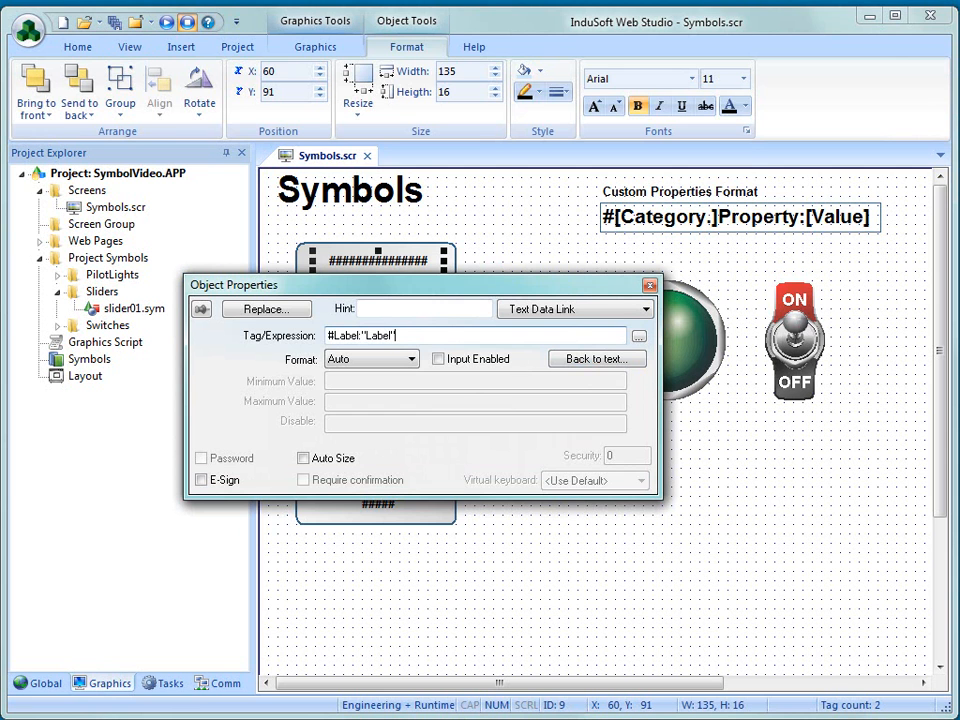
{"action": "left_click", "coordinate": [738, 552]}
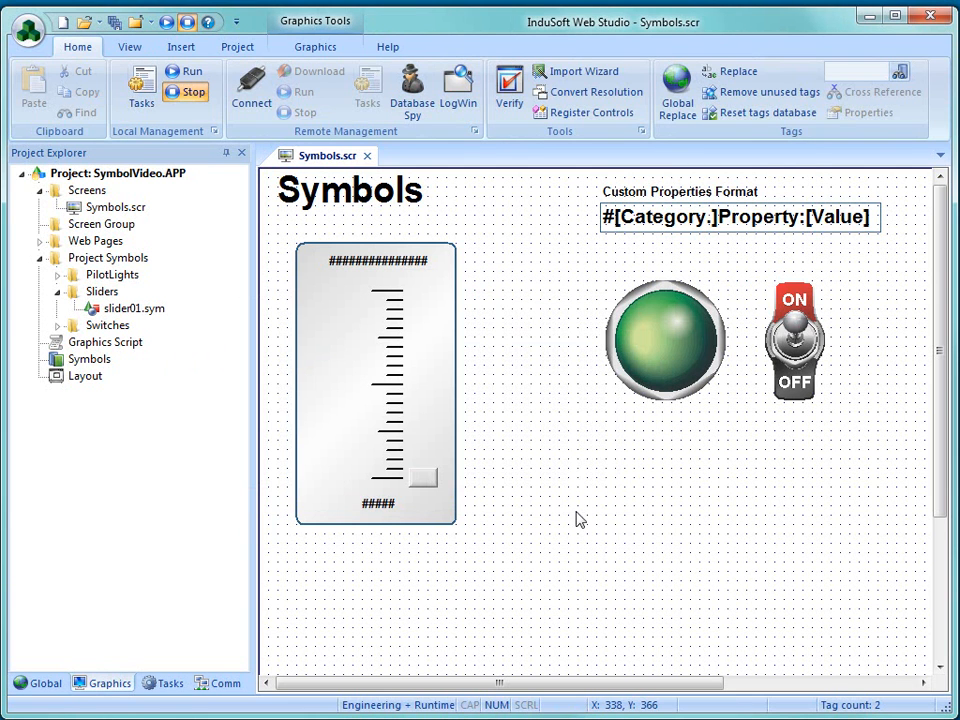
- Check the slider button's Position properties for the custom properties used in its value range
{"action": "left_click", "coordinate": [379, 505]}
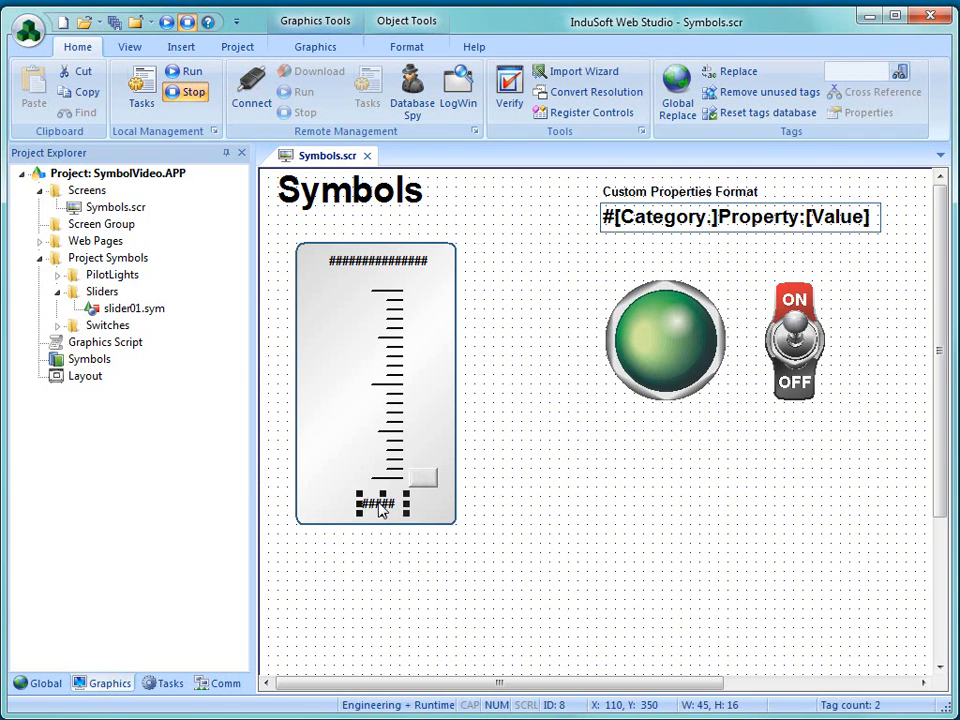
{"action": "double_click", "coordinate": [424, 480]}
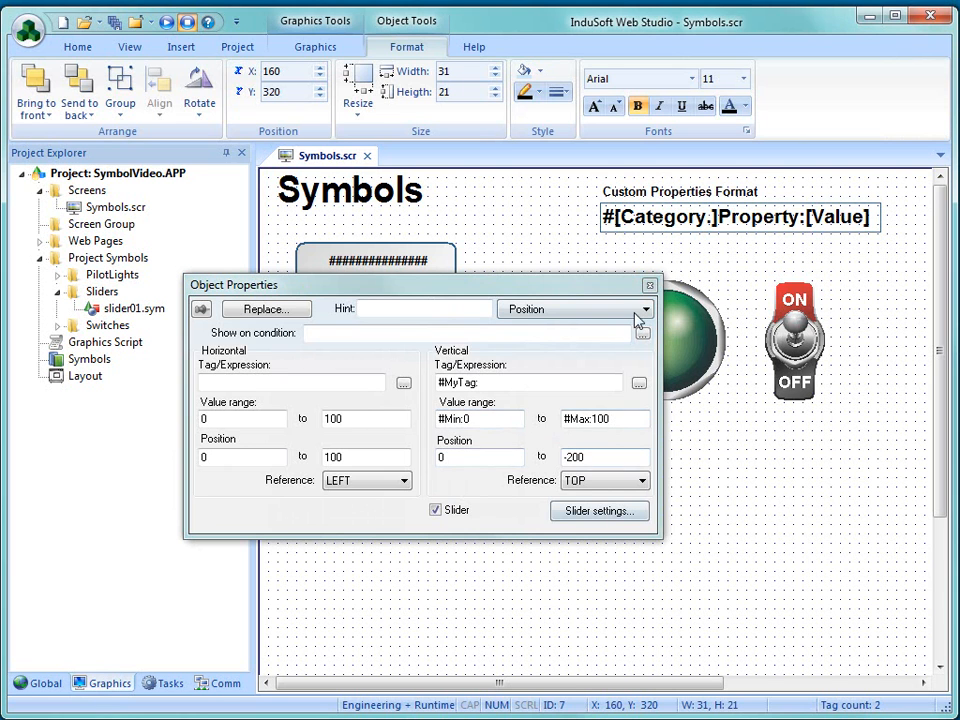
{"action": "left_click", "coordinate": [649, 285]}
{"action": "left_click", "coordinate": [385, 505]}
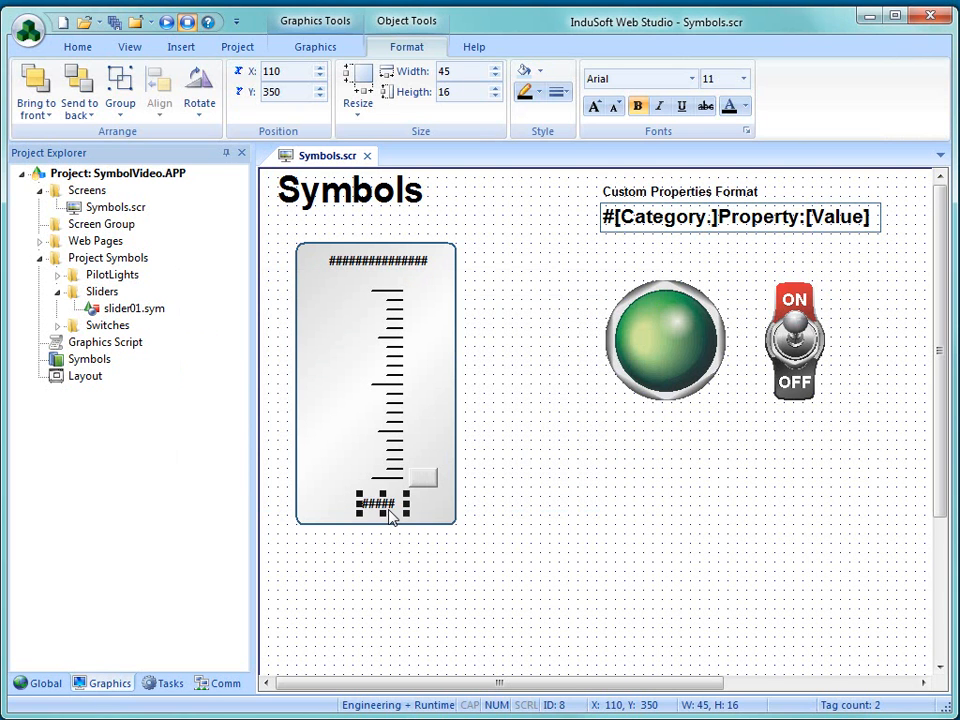
- Add the text #### beside the lowest tick of the scale, at about X 57, Y 324
{"action": "left_click", "coordinate": [344, 56]}
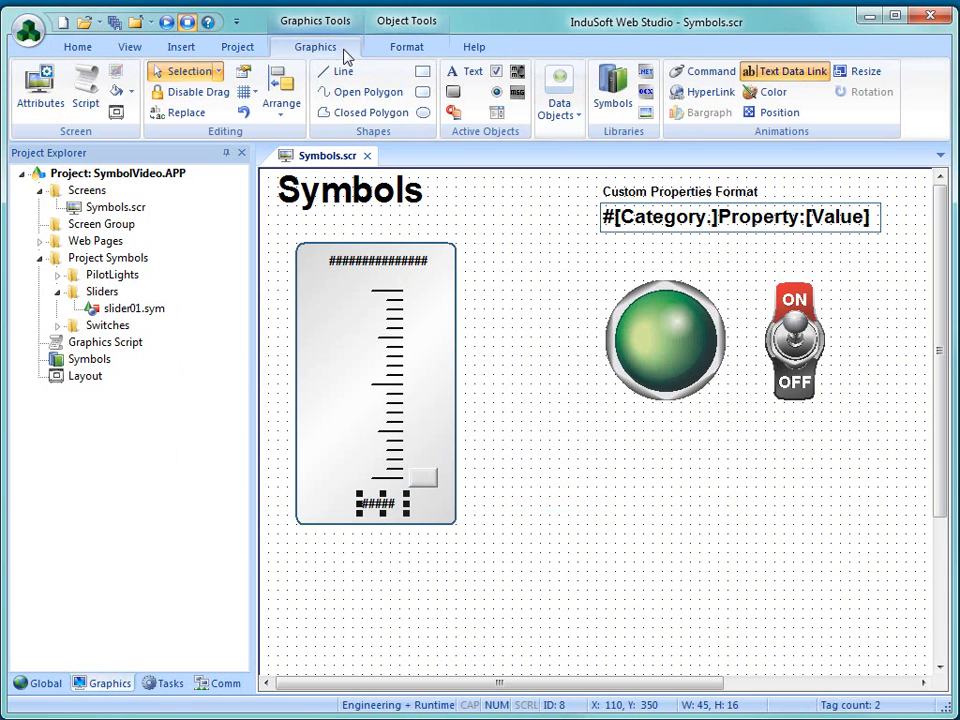
{"action": "left_click", "coordinate": [470, 71]}
{"action": "left_click", "coordinate": [316, 478]}
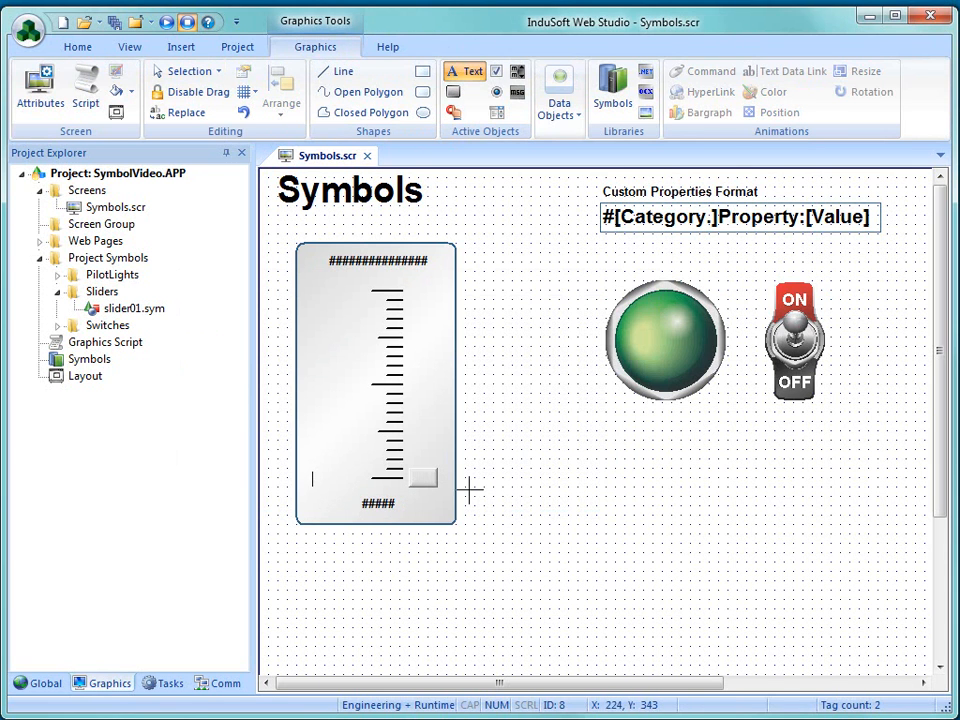
{"action": "type", "text": "####"}
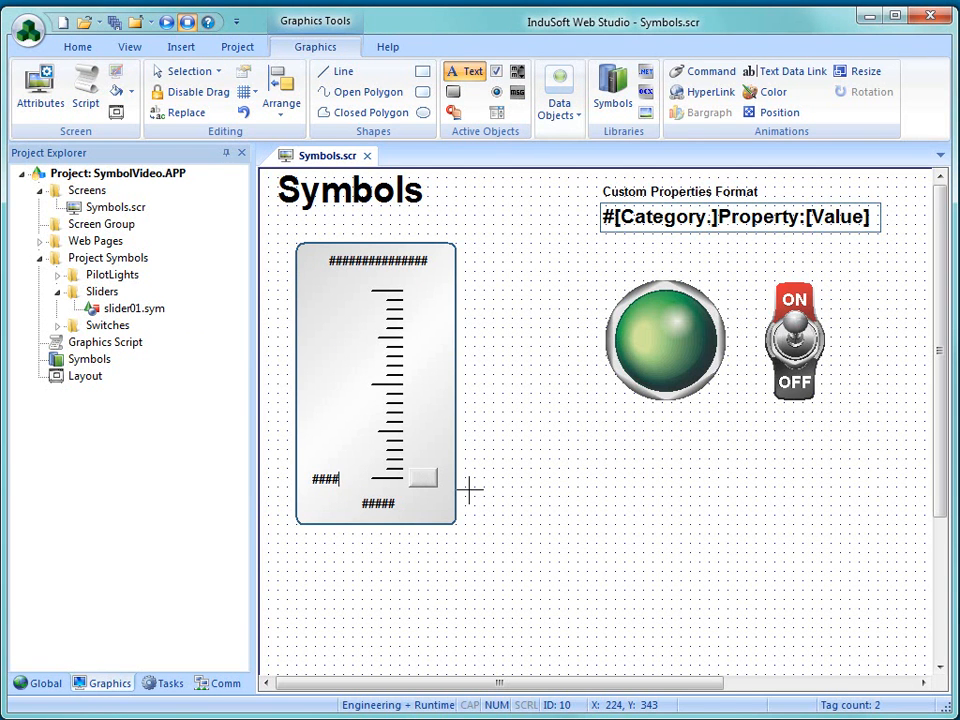
{"action": "key", "text": "Escape"}
- Give the #### text a Text Data Link with the tag expression #Min:0 and close its properties
{"action": "double_click", "coordinate": [320, 481]}
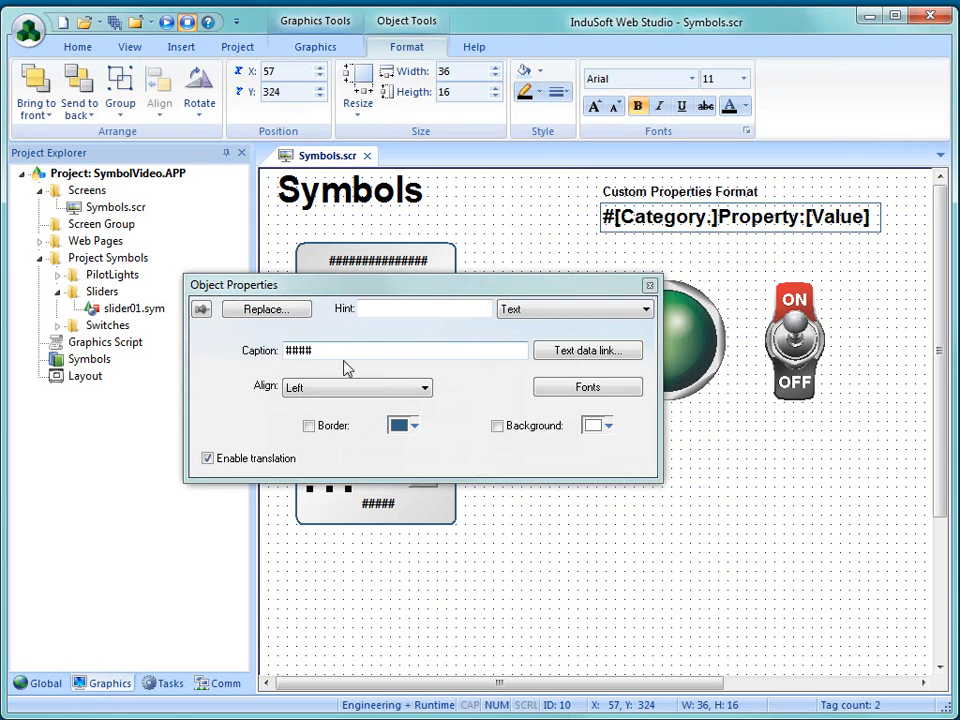
{"action": "left_click", "coordinate": [546, 352]}
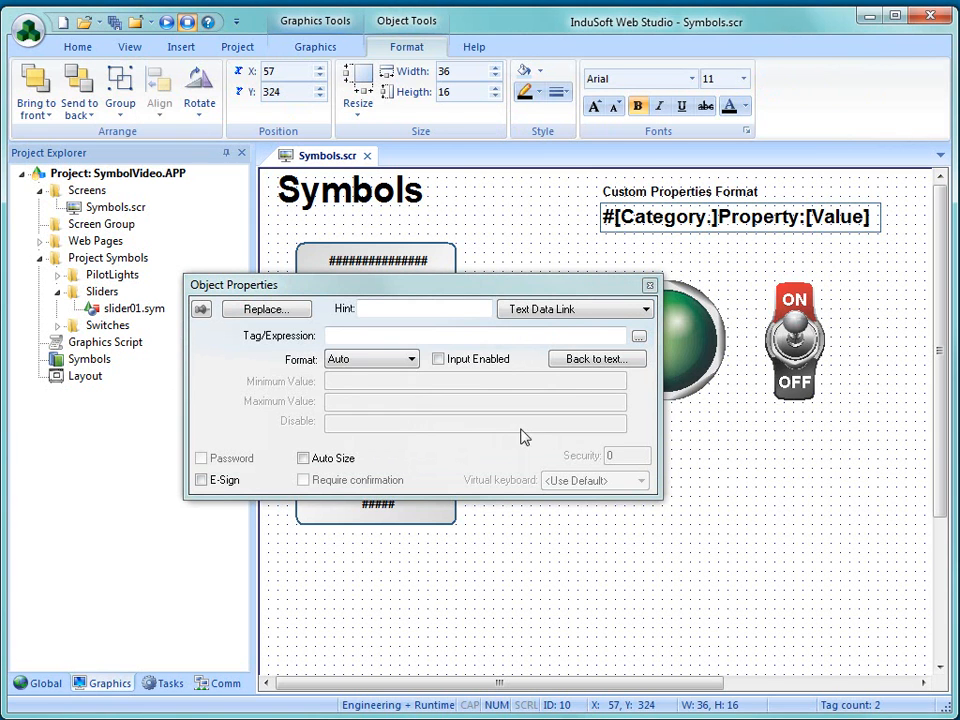
{"action": "left_click", "coordinate": [344, 338]}
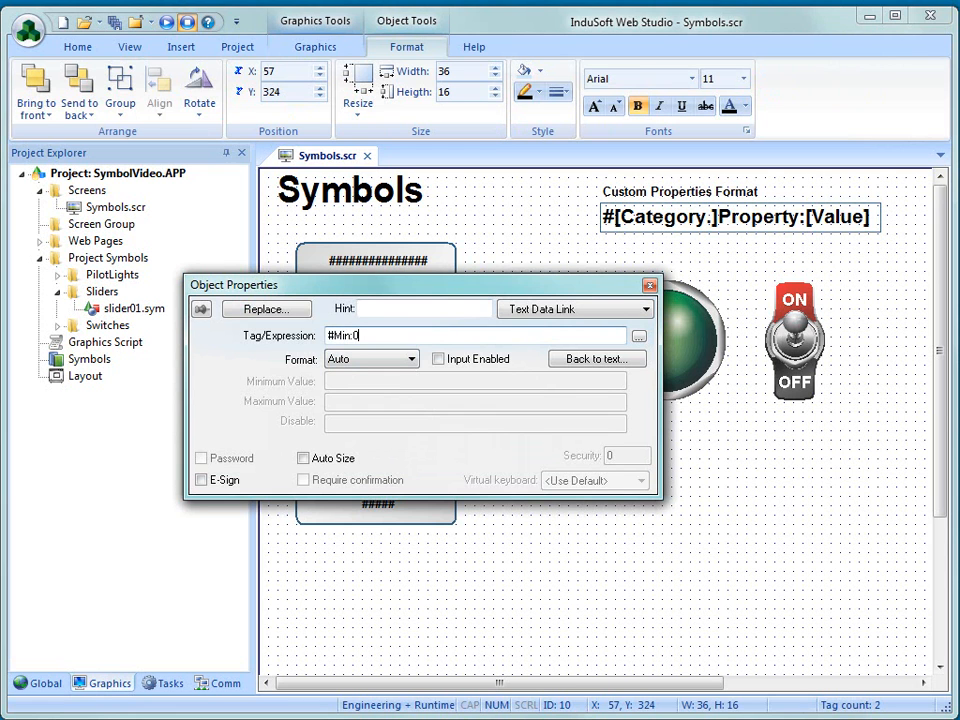
{"action": "left_click", "coordinate": [650, 288]}
- Copy the #### text beside the highest tick at X 70, Y 120 and set the copy's tag expression to #Max:100
{"action": "left_click_drag", "start_coordinate": [329, 481], "coordinate": [340, 296]}
{"action": "double_click", "coordinate": [340, 296]}
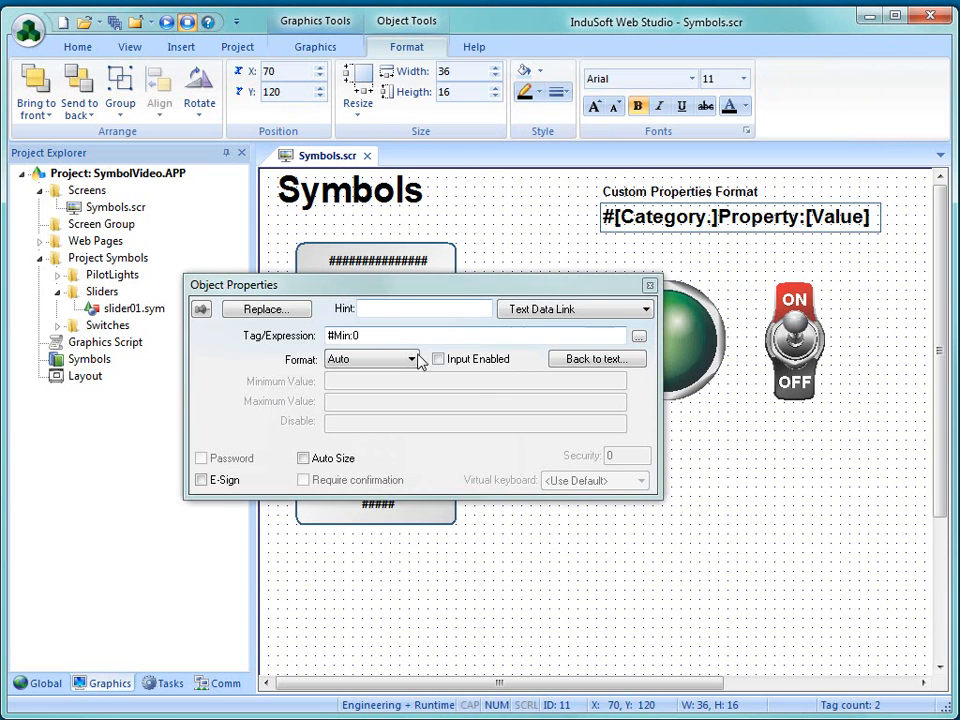
{"action": "left_click", "coordinate": [390, 338]}
{"action": "double_click", "coordinate": [372, 338]}
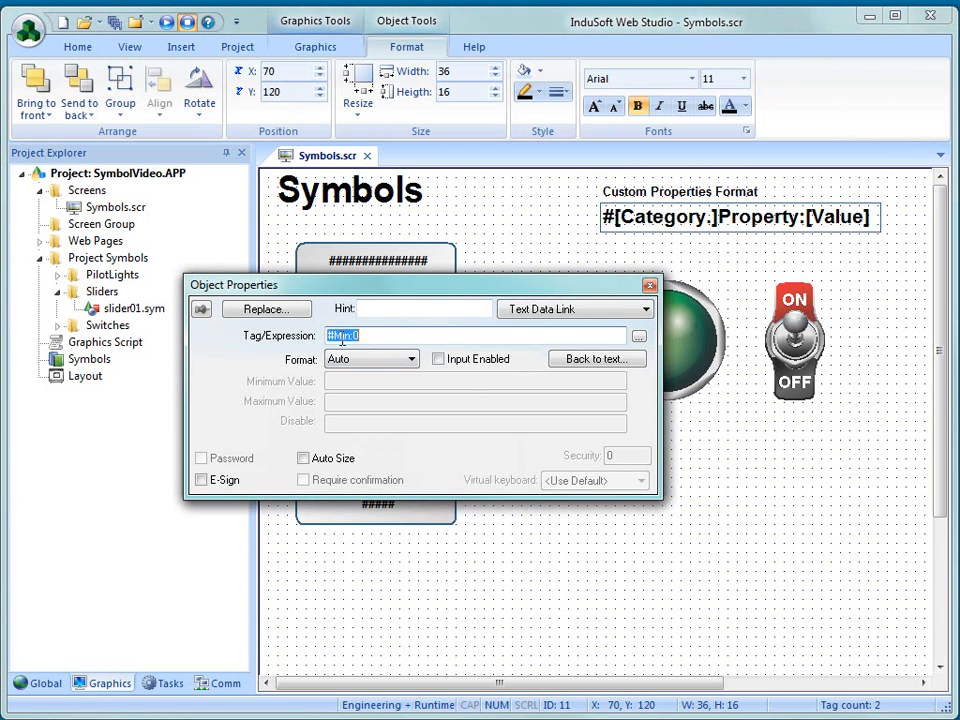
{"action": "type", "text": "#Max:100"}
{"action": "left_click", "coordinate": [500, 540]}
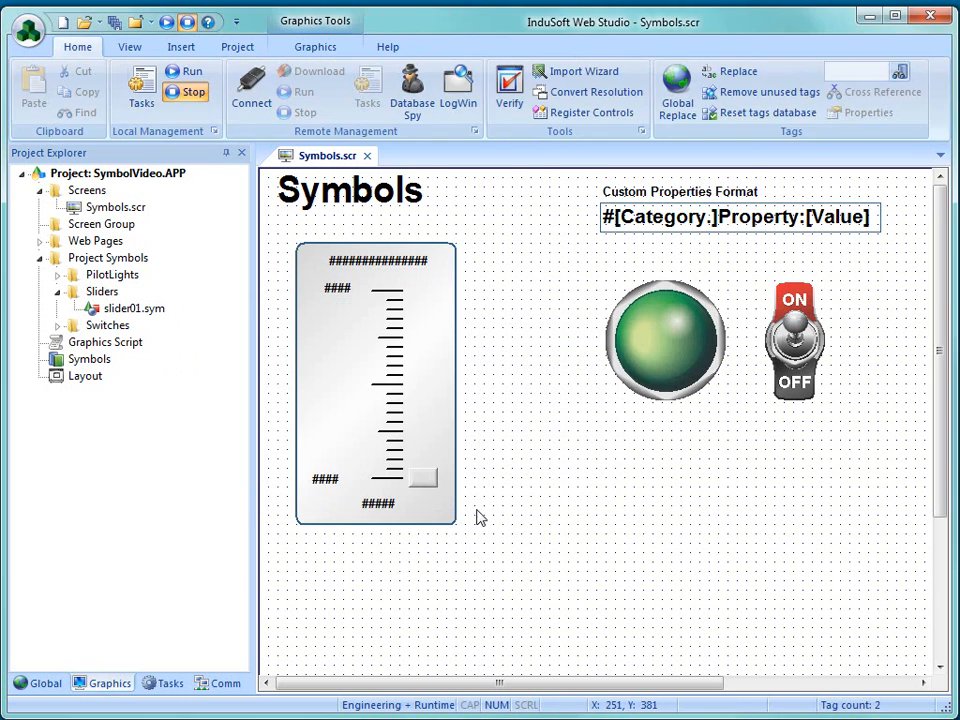
- Move the lower #### text to X 80, Y 320 and copy the upper one beside the middle tick at X 70, Y 220
{"action": "left_click_drag", "start_coordinate": [335, 487], "coordinate": [350, 485]}
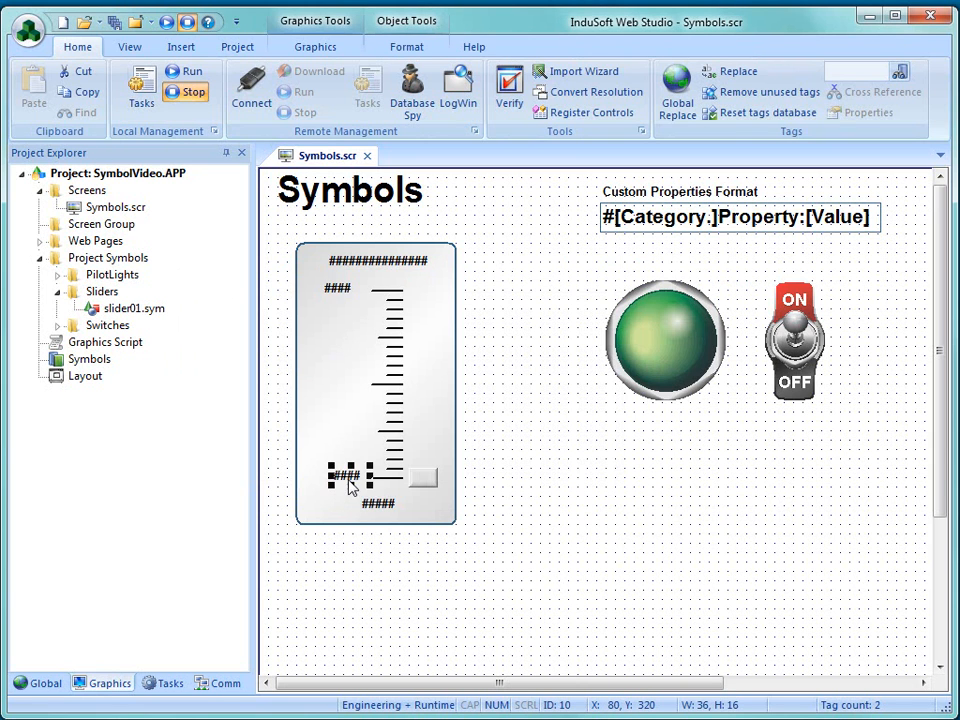
{"action": "left_click", "coordinate": [340, 291]}
{"action": "left_click_drag", "start_coordinate": [334, 287], "coordinate": [342, 390]}
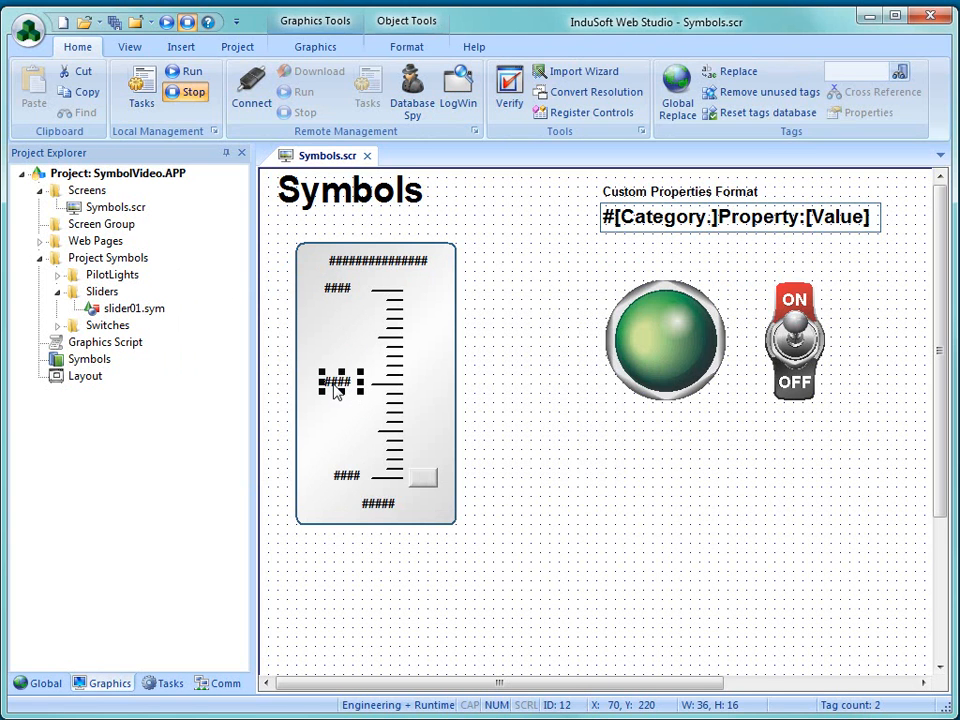
- Move the middle and upper #### texts to X 80 so they line up with the lower one
{"action": "left_click", "coordinate": [338, 291]}
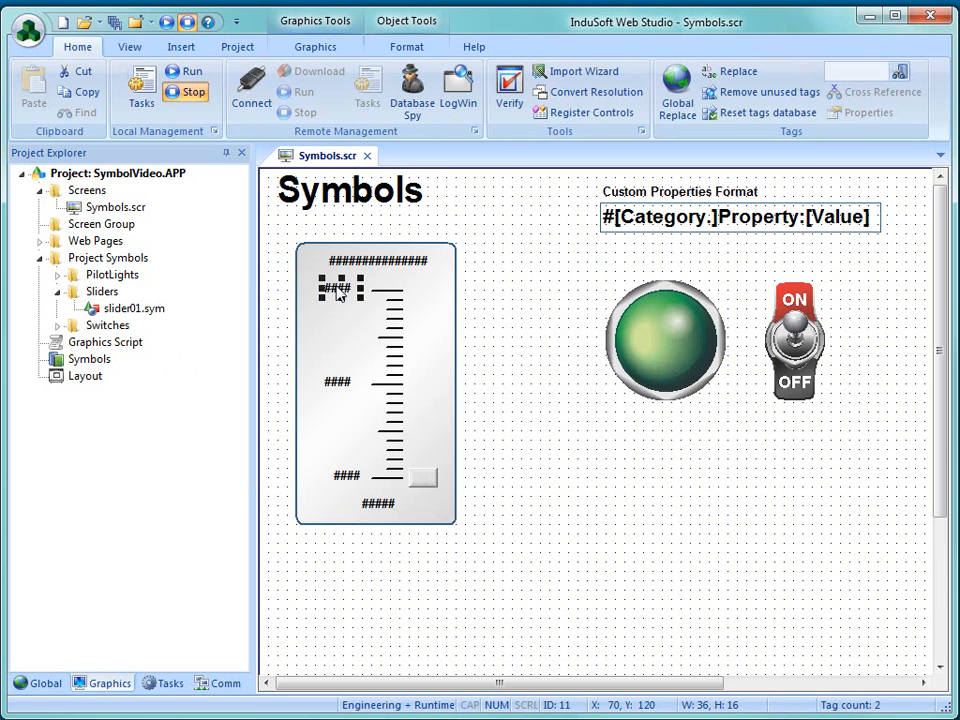
{"action": "left_click", "coordinate": [347, 478]}
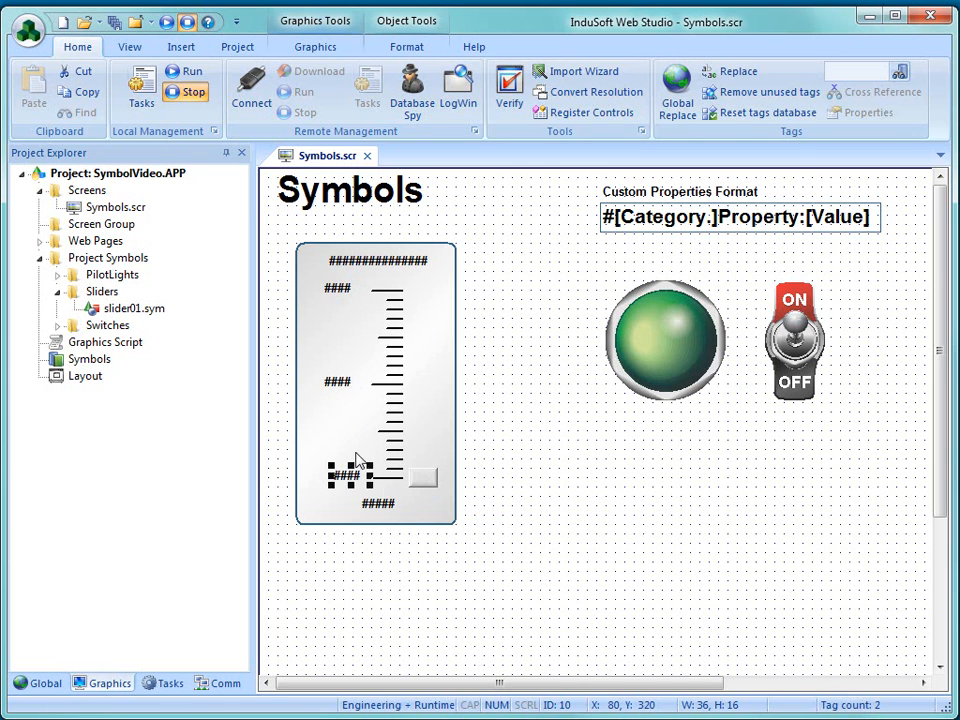
{"action": "left_click", "coordinate": [476, 495]}
{"action": "left_click", "coordinate": [343, 394]}
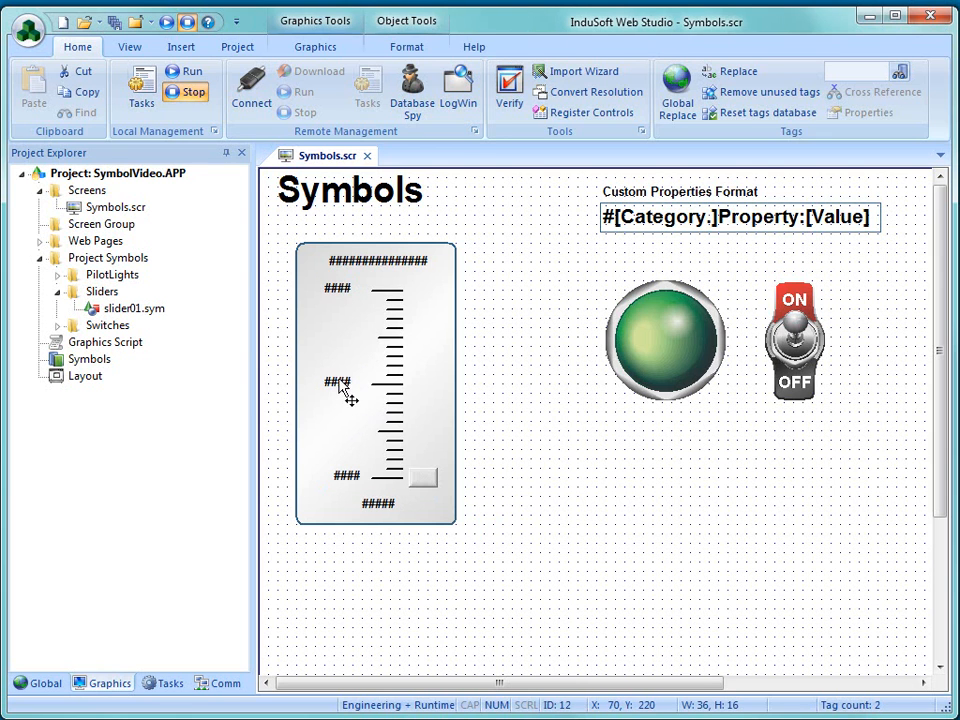
{"action": "left_click", "coordinate": [334, 291]}
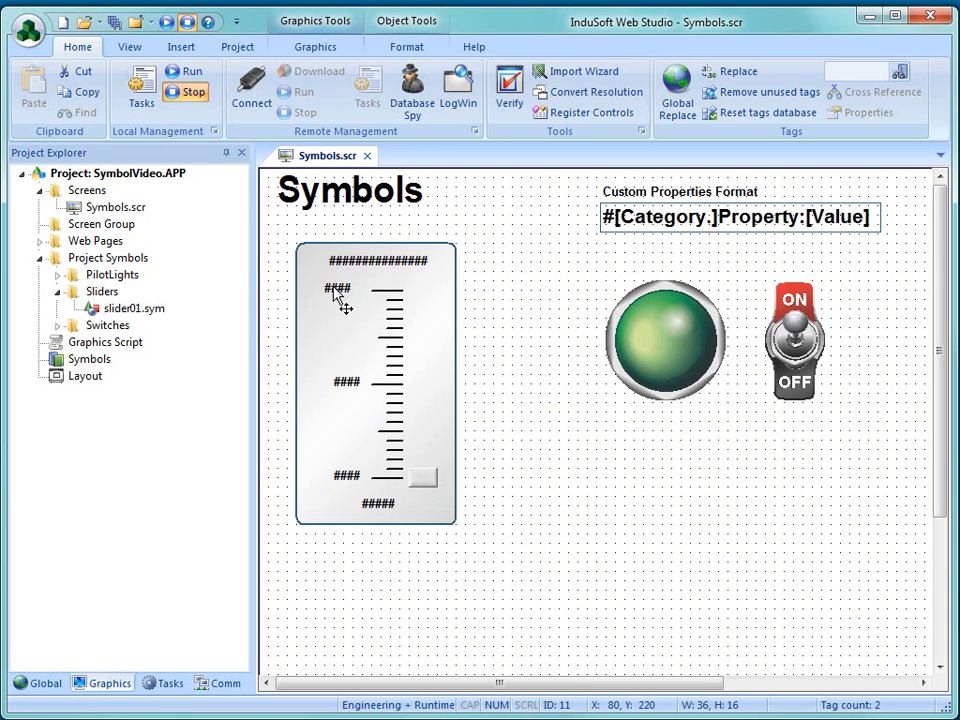
{"action": "left_click", "coordinate": [470, 450]}
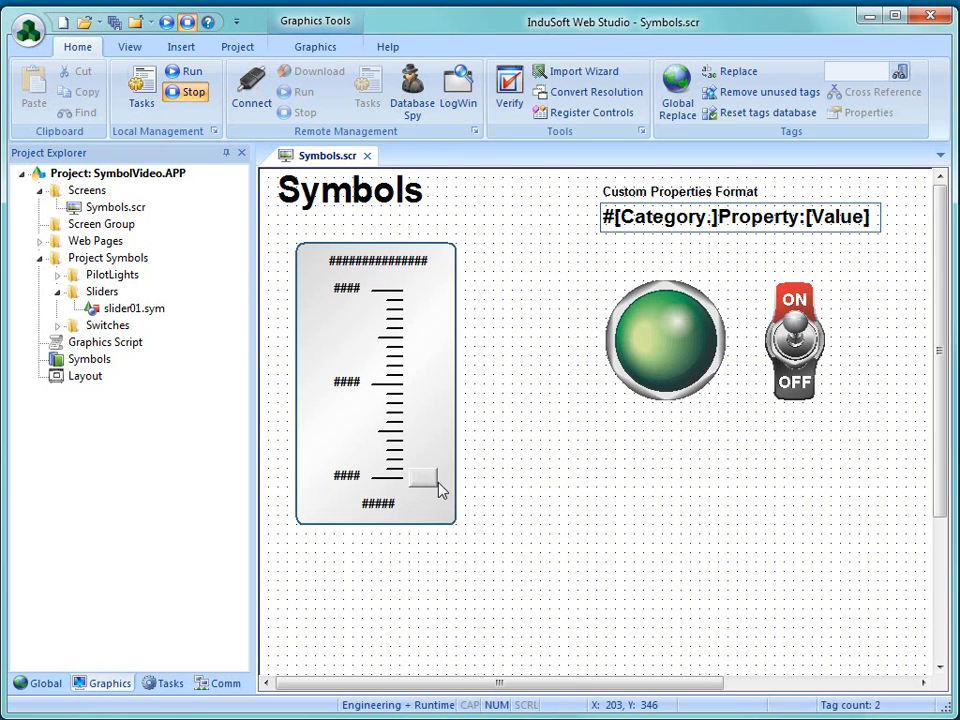
- Review the custom properties used by the slider button, the label text above the scale and the ##### value text
{"action": "double_click", "coordinate": [428, 480]}
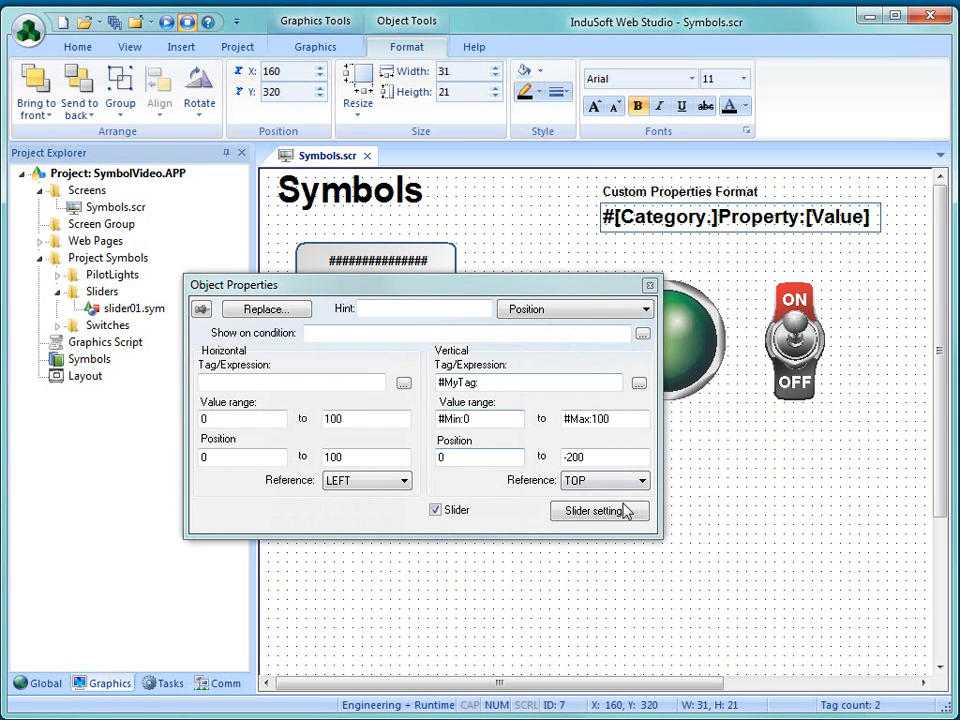
{"action": "left_click", "coordinate": [649, 285]}
{"action": "double_click", "coordinate": [368, 268]}
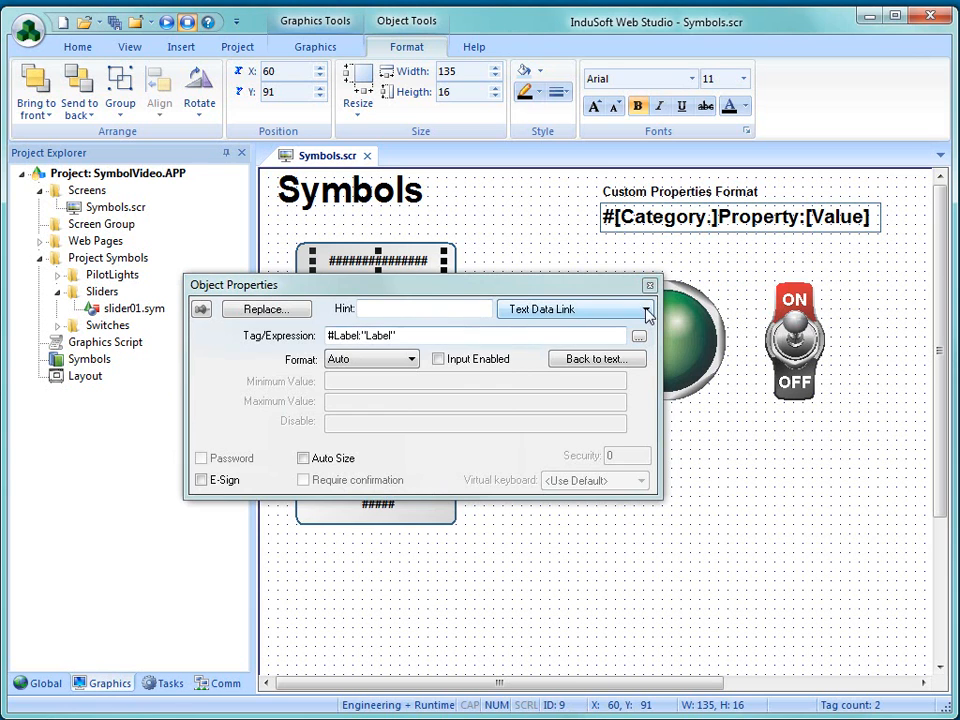
{"action": "left_click", "coordinate": [649, 285]}
{"action": "double_click", "coordinate": [378, 507]}
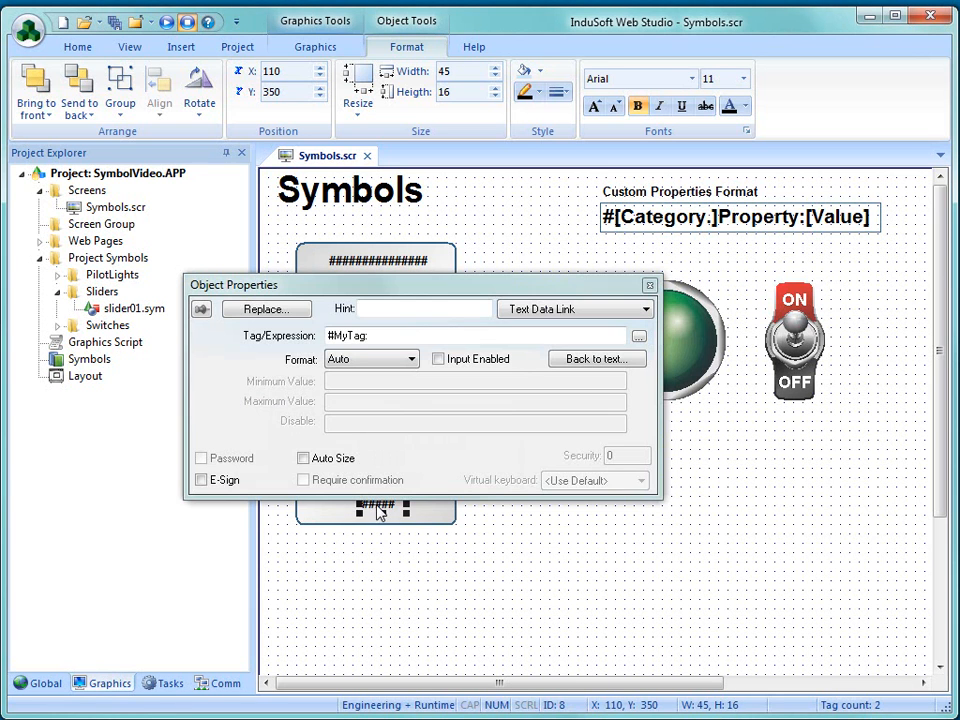
{"action": "left_click", "coordinate": [649, 285]}
- Create a linked symbol from all the slider objects and save it as MySlider01.sym in the Sliders folder
{"action": "left_click_drag", "start_coordinate": [497, 569], "coordinate": [271, 229]}
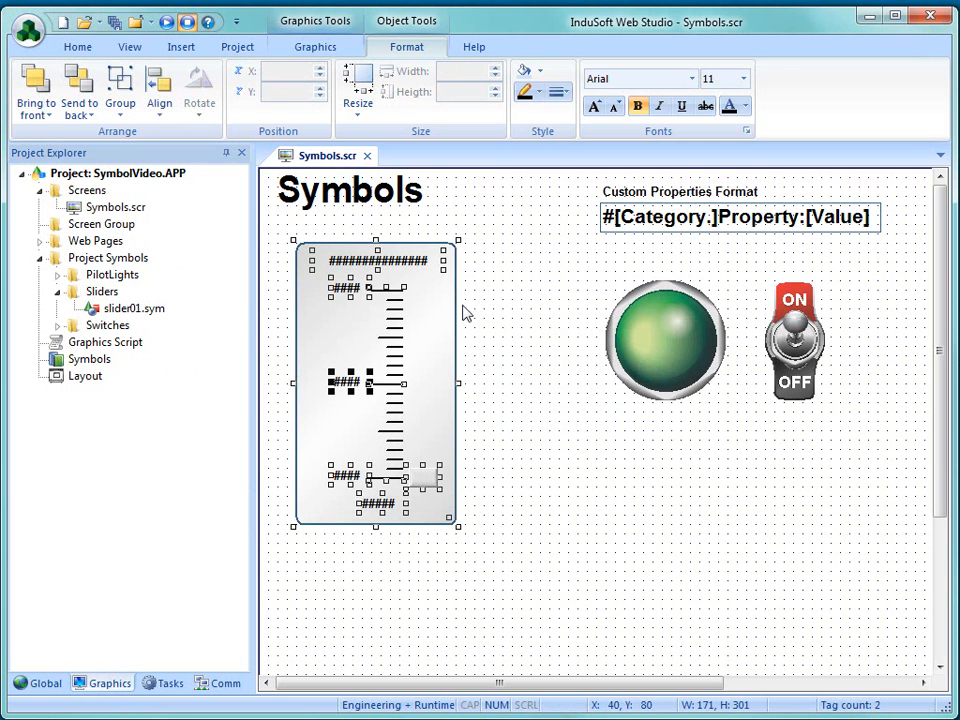
{"action": "right_click", "coordinate": [434, 381]}
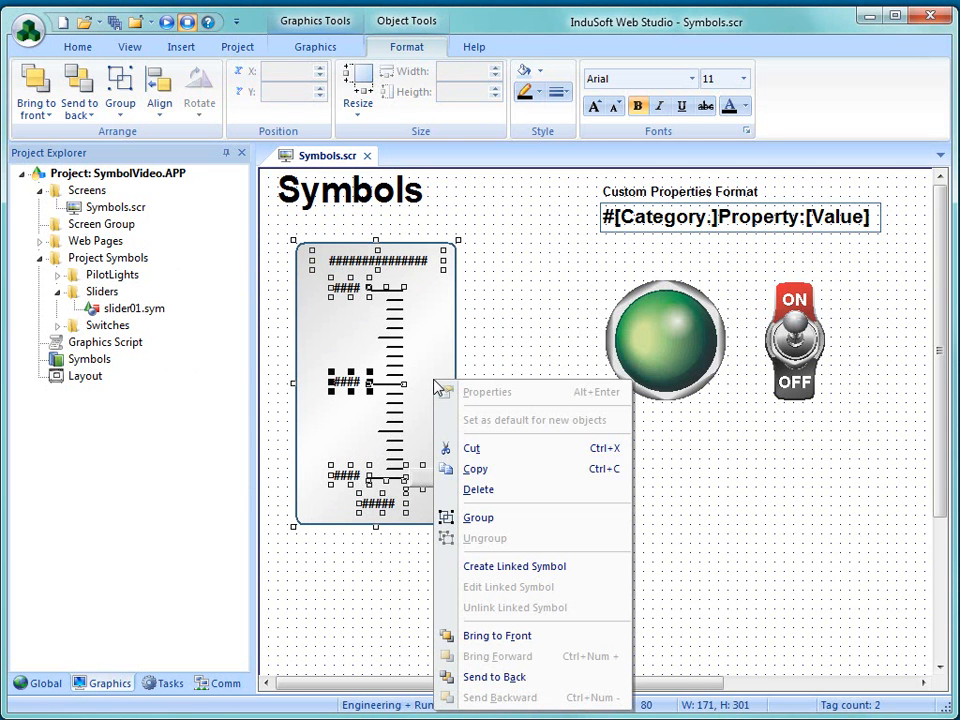
{"action": "left_click", "coordinate": [483, 567]}
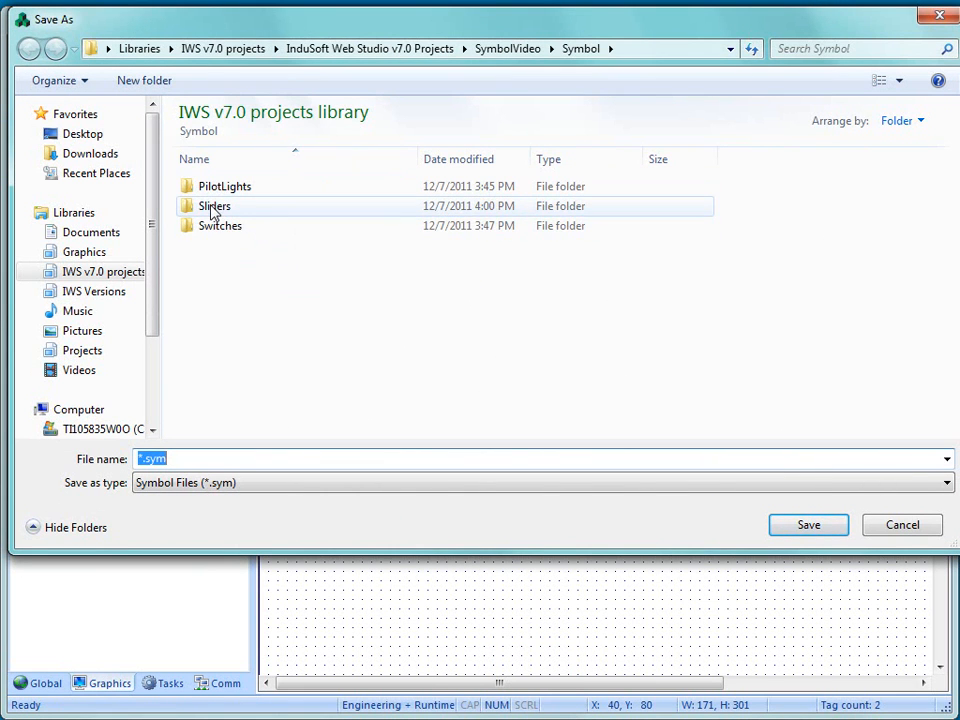
{"action": "double_click", "coordinate": [213, 208]}
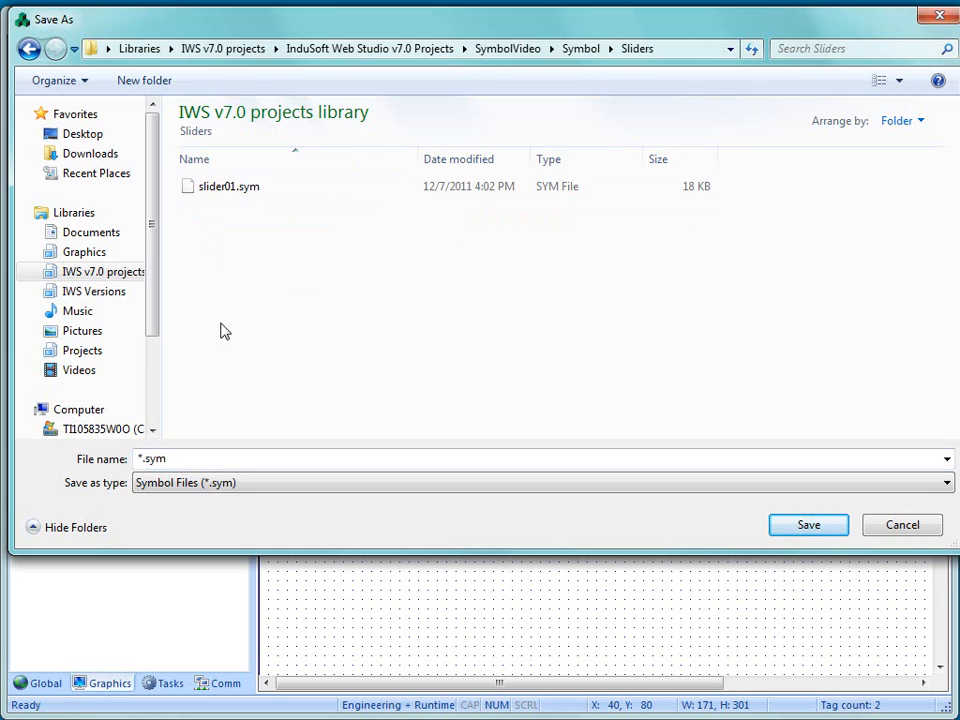
{"action": "left_click", "coordinate": [141, 459]}
{"action": "left_click", "coordinate": [141, 457]}
{"action": "type", "text": "MySlider01"}
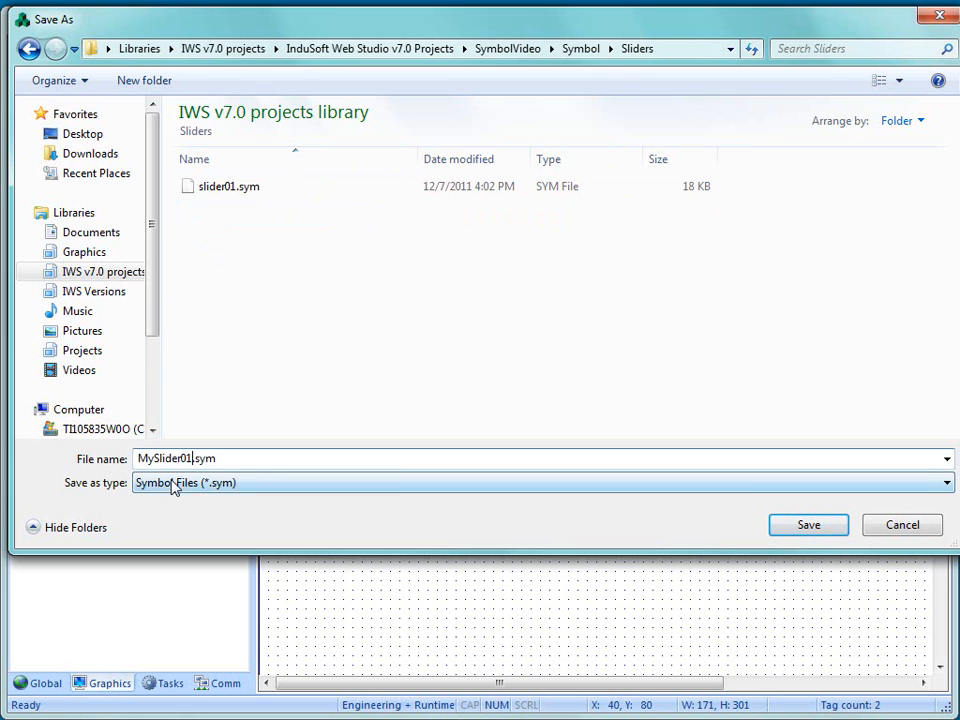
{"action": "left_click", "coordinate": [790, 537]}
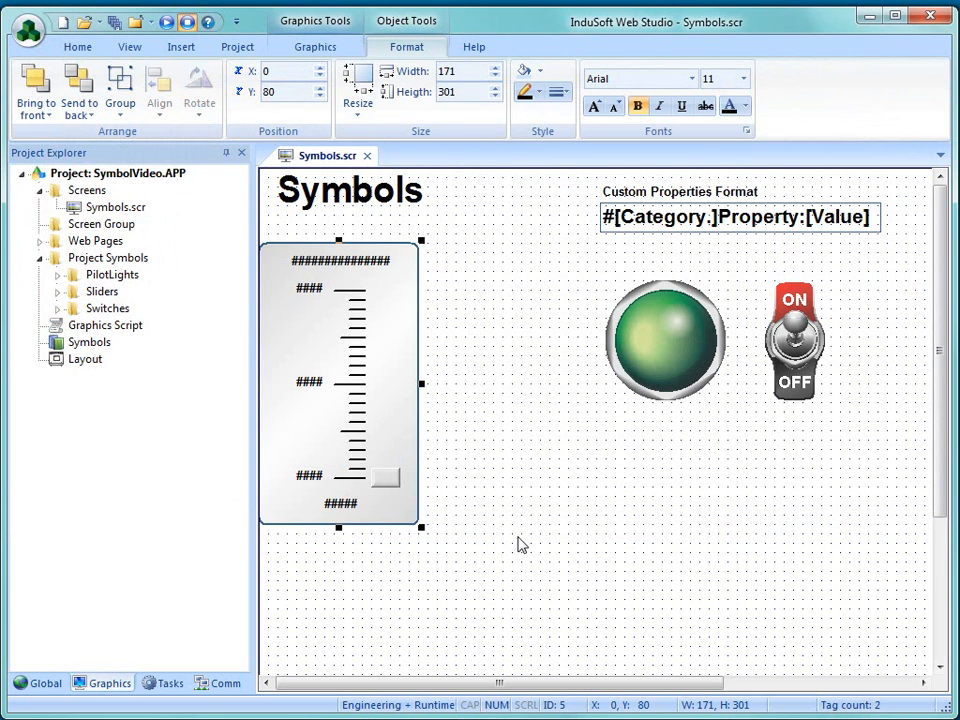
- Set the new slider symbol's Label property to "Temperature" and its MyTag property to the Temperature tag
{"action": "double_click", "coordinate": [360, 422]}
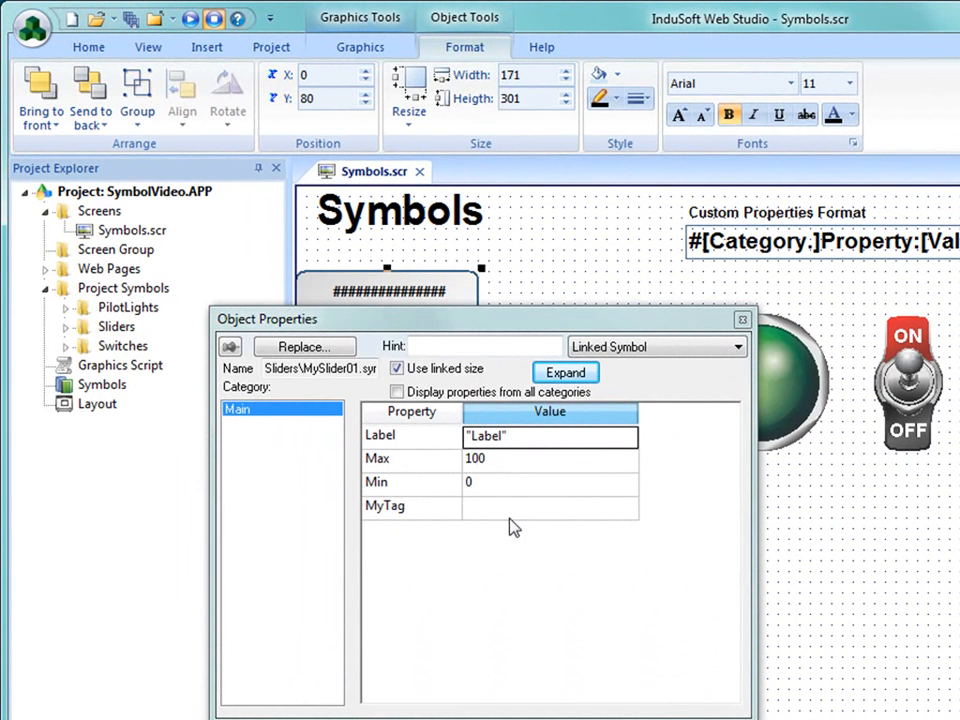
{"action": "left_click", "coordinate": [519, 443]}
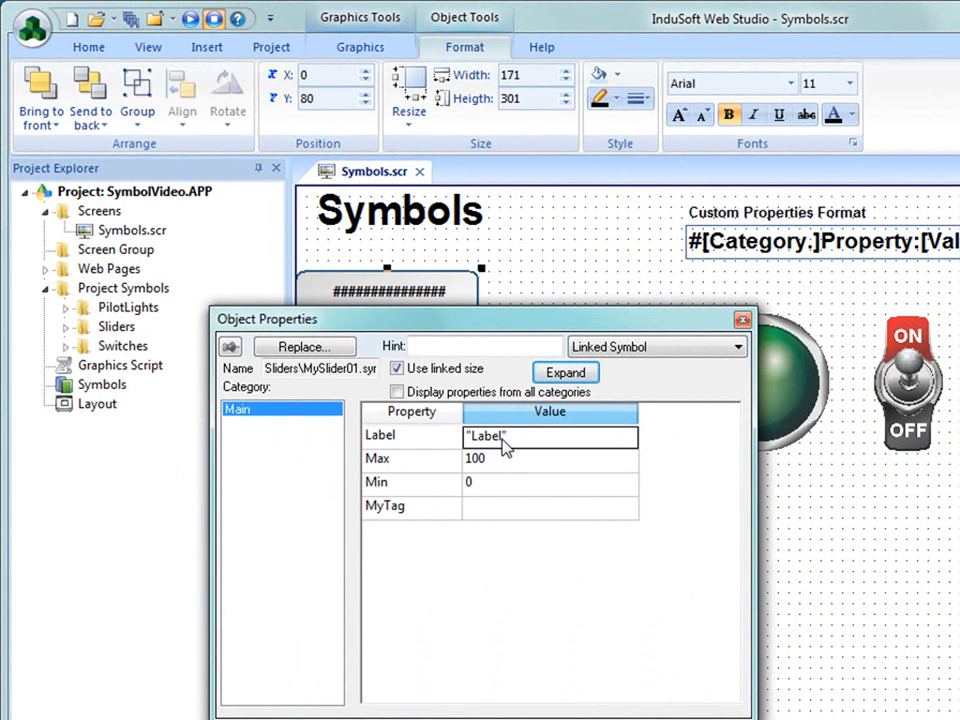
{"action": "left_click", "coordinate": [504, 437]}
{"action": "type", "text": "Temperature"}
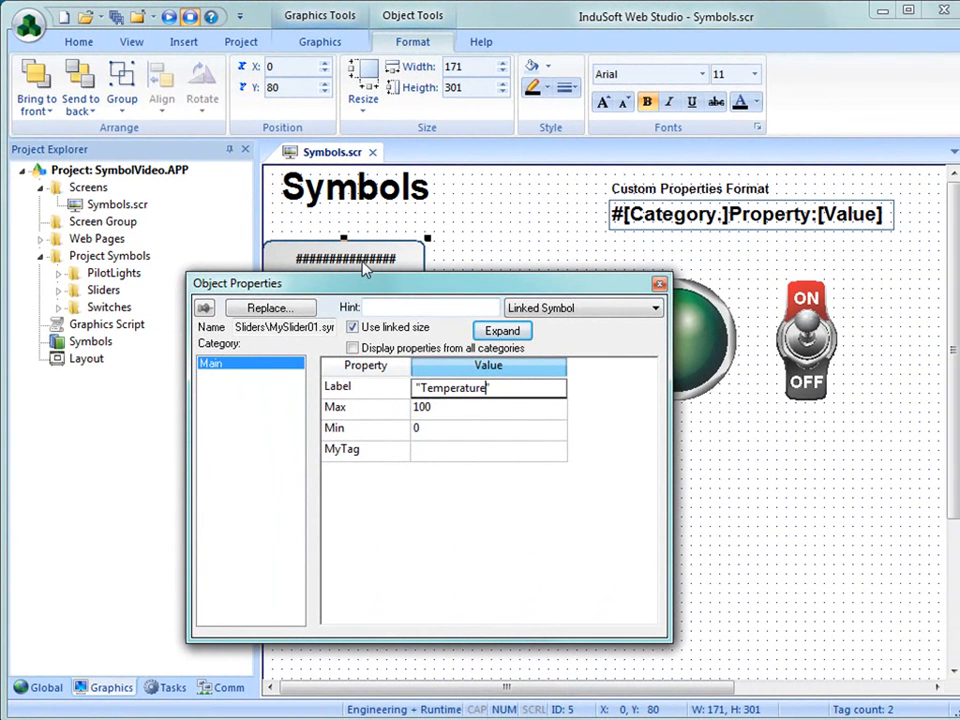
{"action": "left_click", "coordinate": [448, 458]}
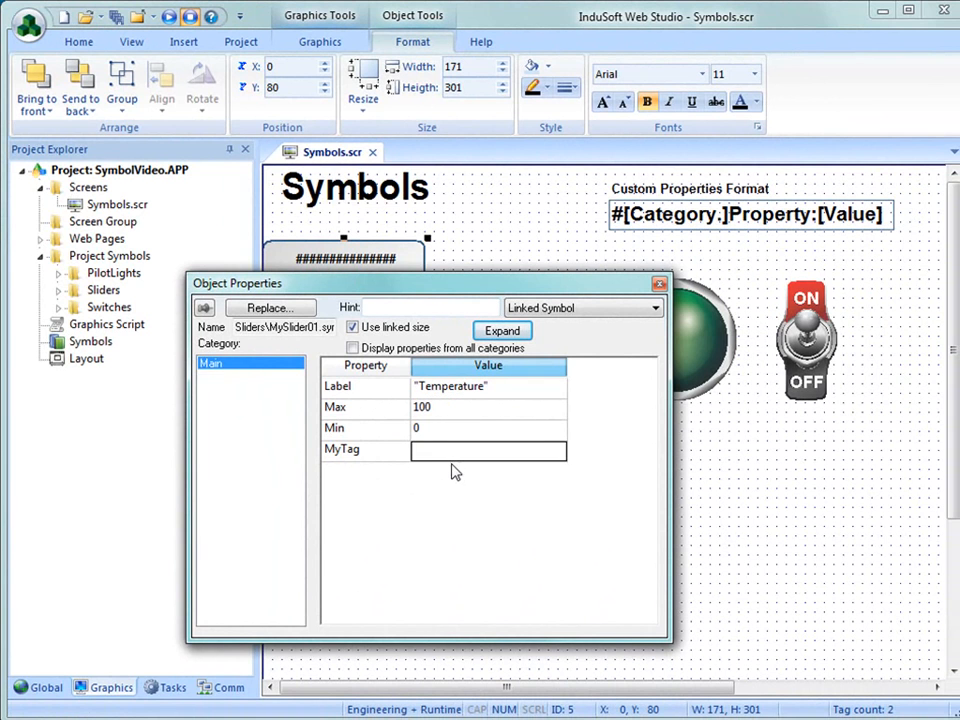
{"action": "type", "text": "Temperature"}
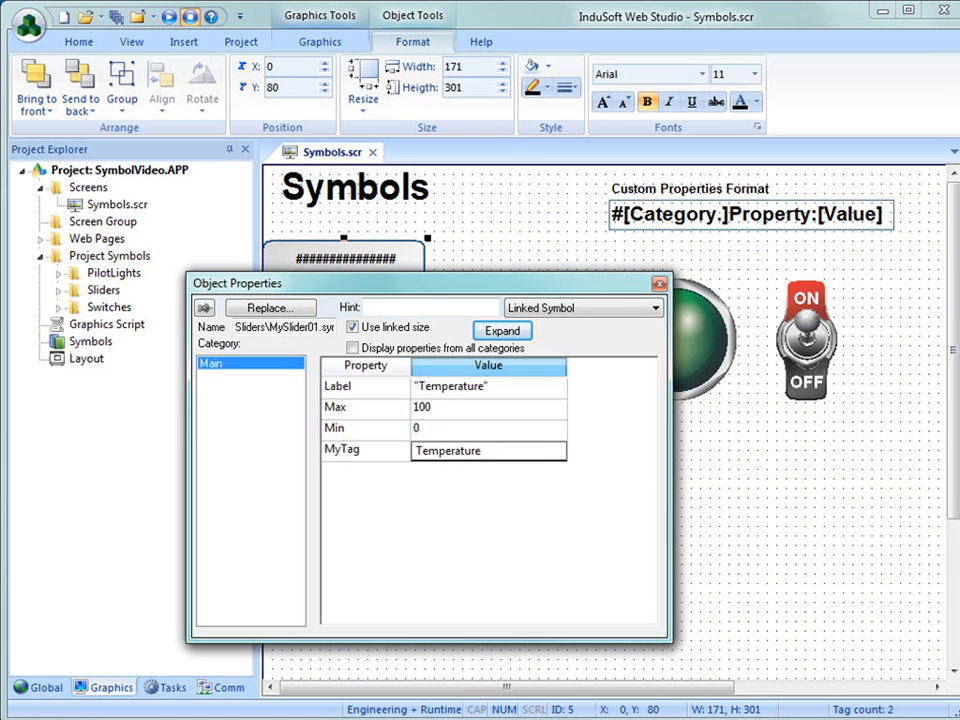
{"action": "key", "text": "Return"}
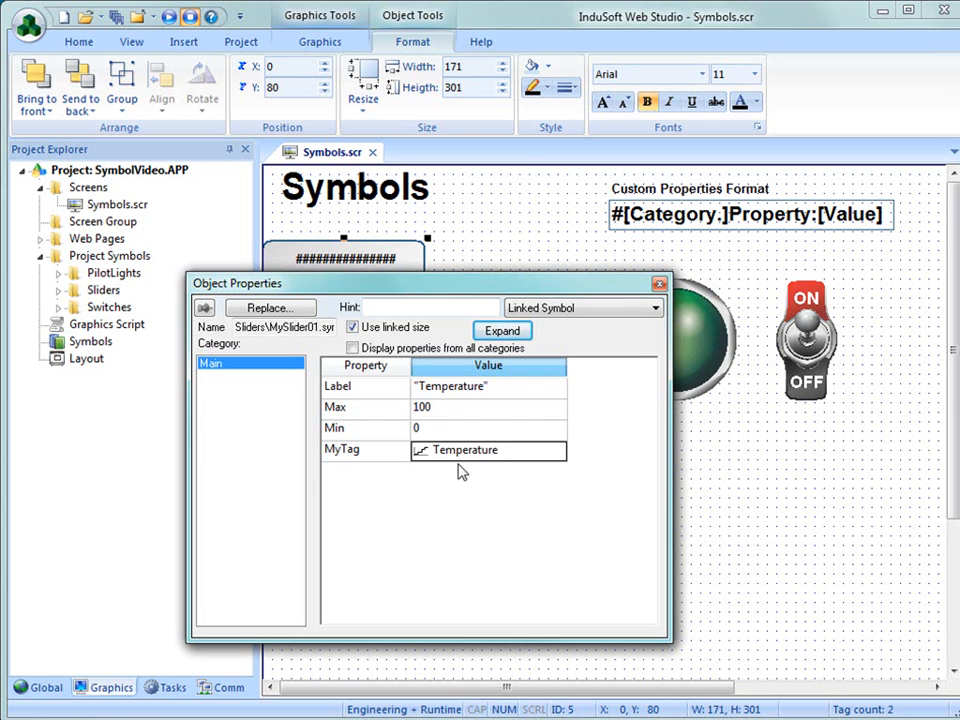
{"action": "left_click", "coordinate": [733, 494]}
- Move the slider symbol to X 100, Y 100 and close the Symbols.scr screen with its changes saved
{"action": "left_click_drag", "start_coordinate": [314, 438], "coordinate": [409, 457]}
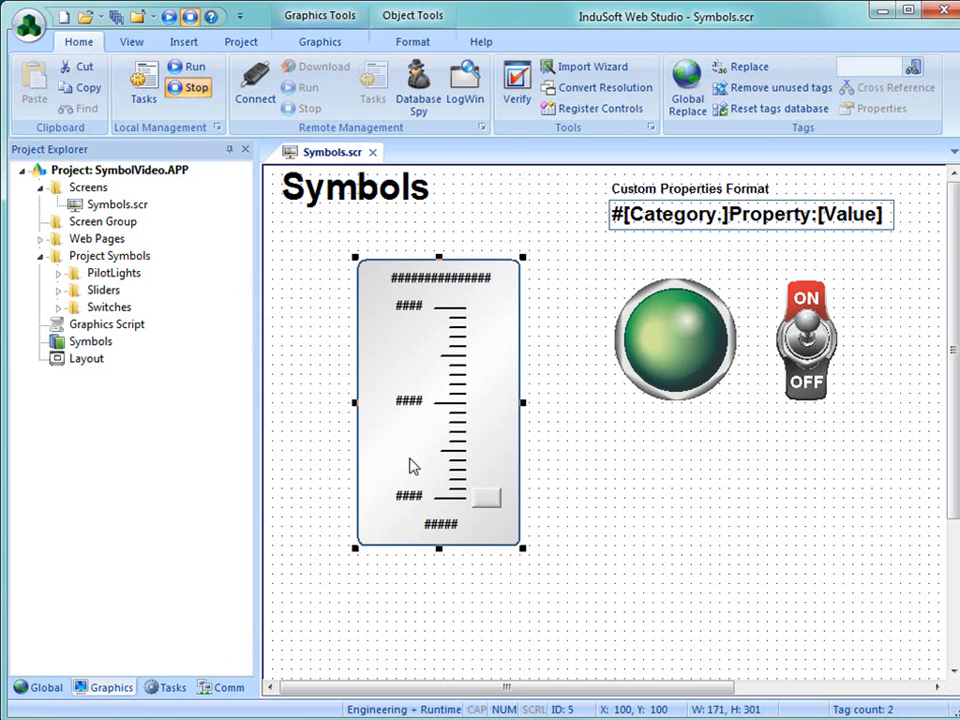
{"action": "left_click", "coordinate": [373, 156]}
{"action": "left_click", "coordinate": [576, 438]}
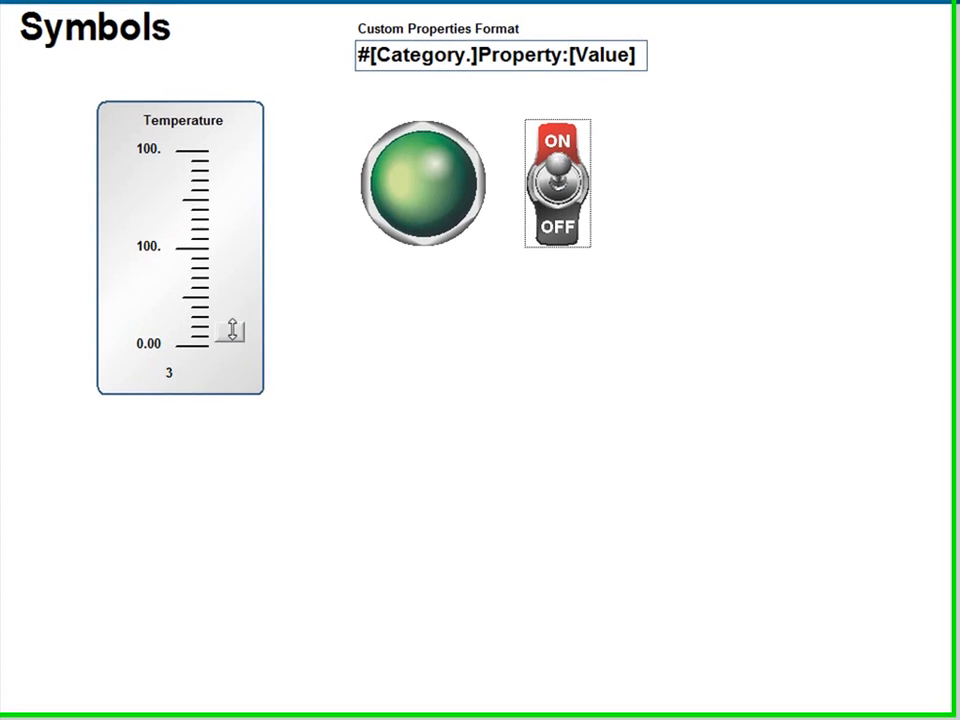
- Test the Temperature slider in the running project by raising its button to the middle tick
{"action": "mouse_move", "coordinate": [232, 331]}
{"action": "left_mouse_down"}
{"action": "mouse_move", "coordinate": [224, 151]}
{"action": "mouse_move", "coordinate": [218, 348]}
{"action": "left_mouse_up"}
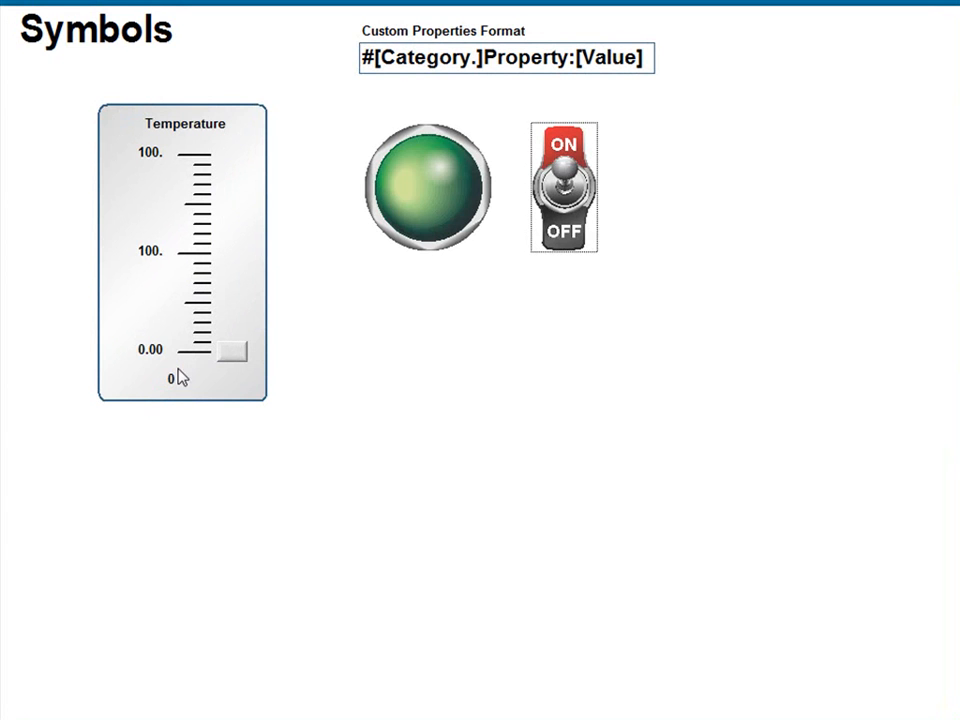
{"action": "left_click_drag", "start_coordinate": [231, 348], "coordinate": [218, 340]}
{"action": "left_click_drag", "start_coordinate": [236, 336], "coordinate": [223, 251]}
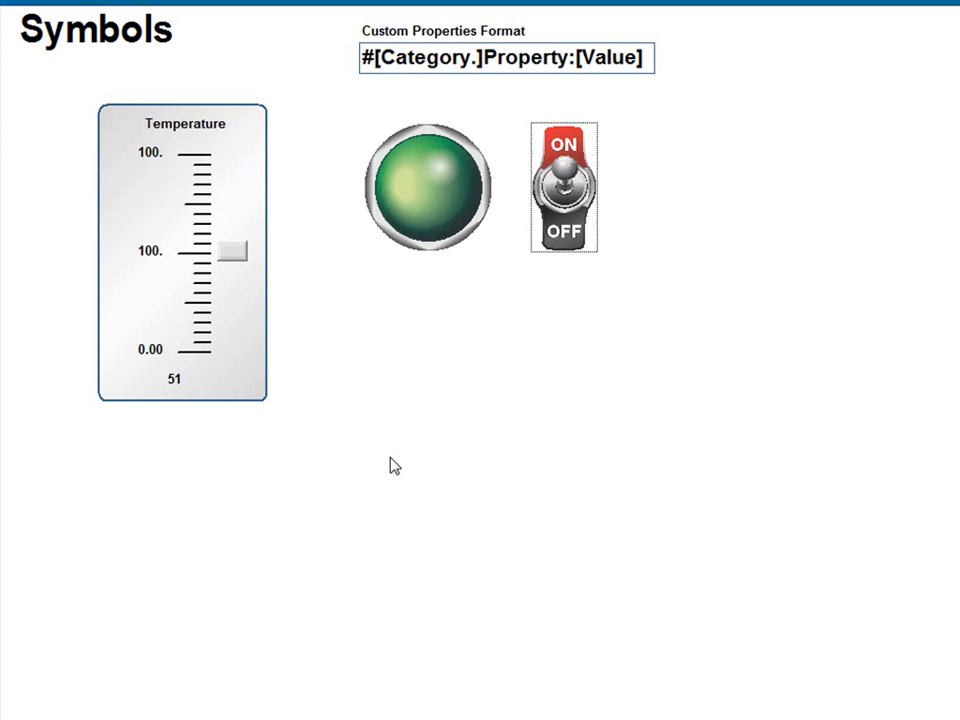
- Return to the development environment, reopen Symbols.scr and examine the custom properties of the green pilot light
{"action": "key", "text": "alt+Tab"}
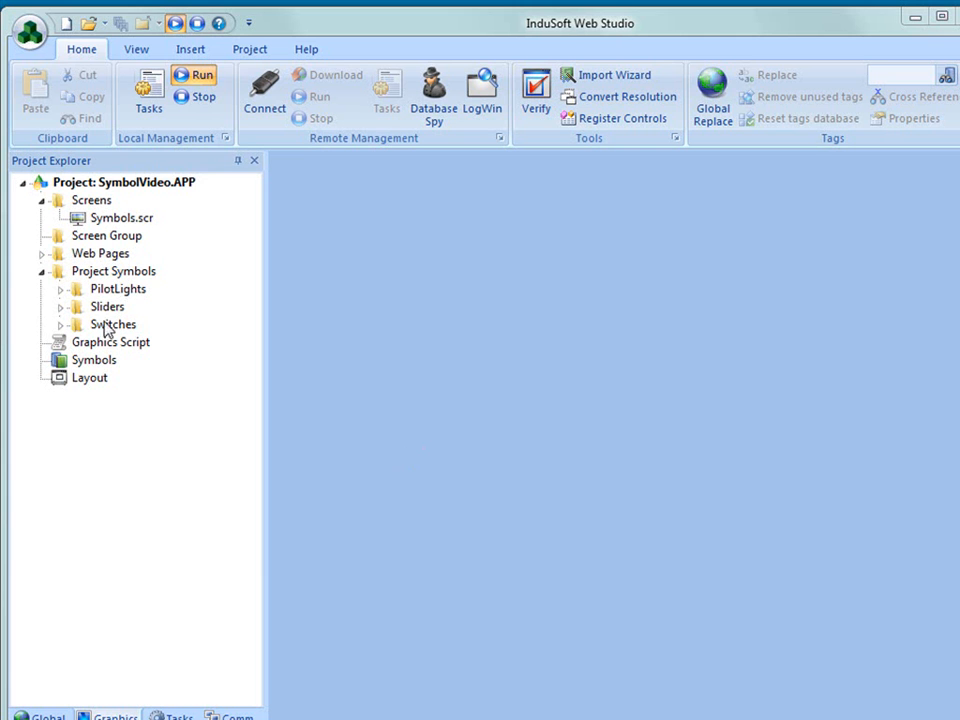
{"action": "double_click", "coordinate": [114, 218]}
{"action": "left_click", "coordinate": [708, 380]}
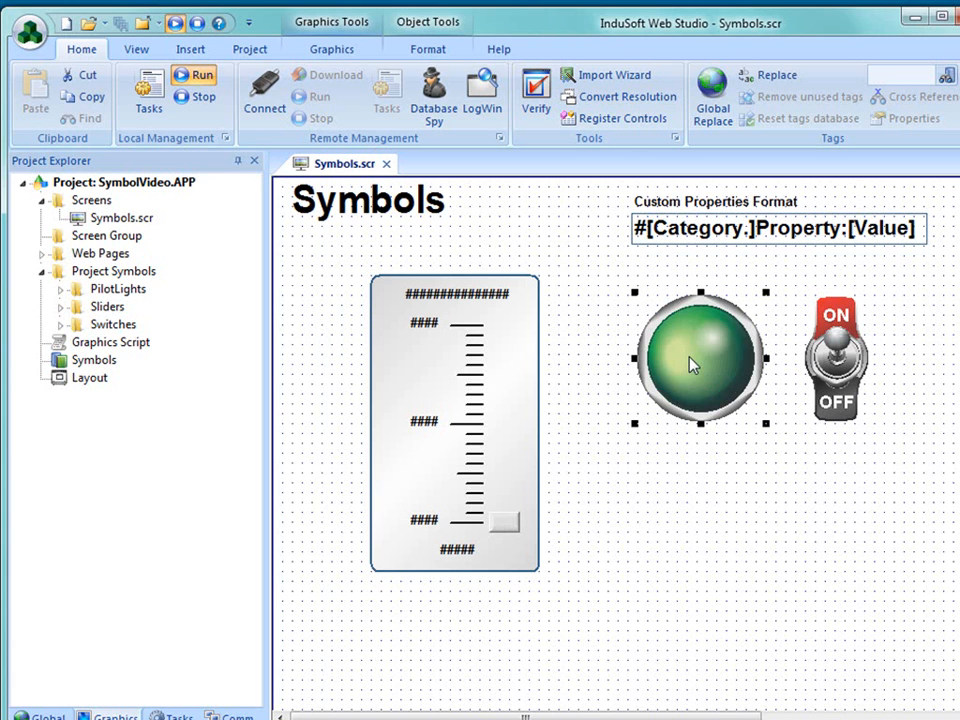
{"action": "right_click", "coordinate": [690, 360]}
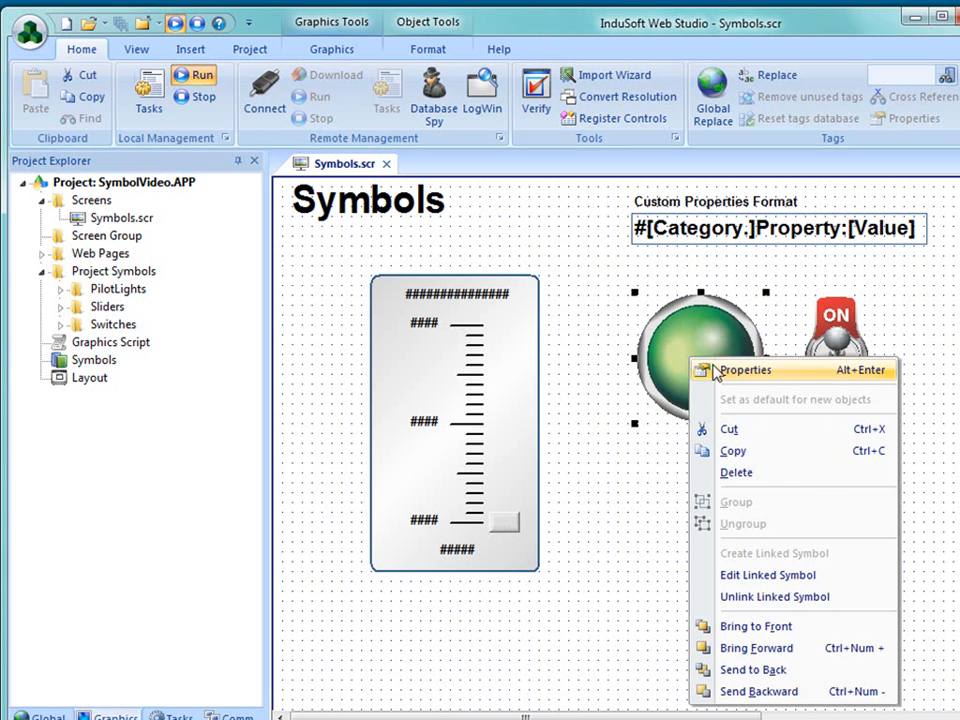
{"action": "left_click", "coordinate": [705, 370]}
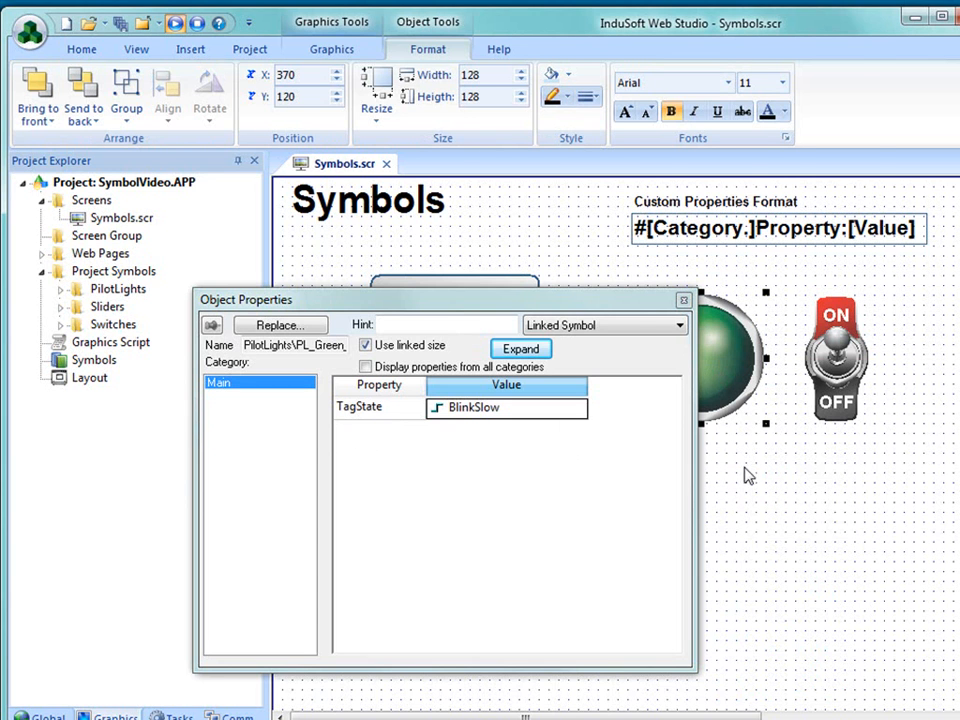
{"action": "left_click", "coordinate": [722, 494]}
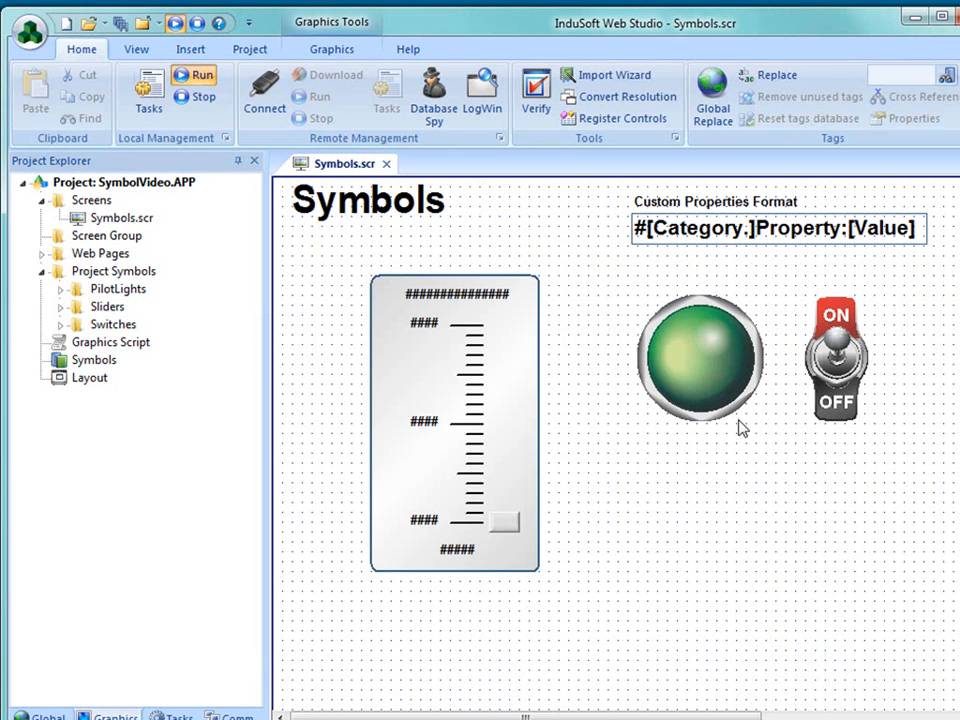
- Open the green pilot light's linked symbol for editing and move its lit image to X 140, Y 0 beside the dark one
{"action": "right_click", "coordinate": [687, 370]}
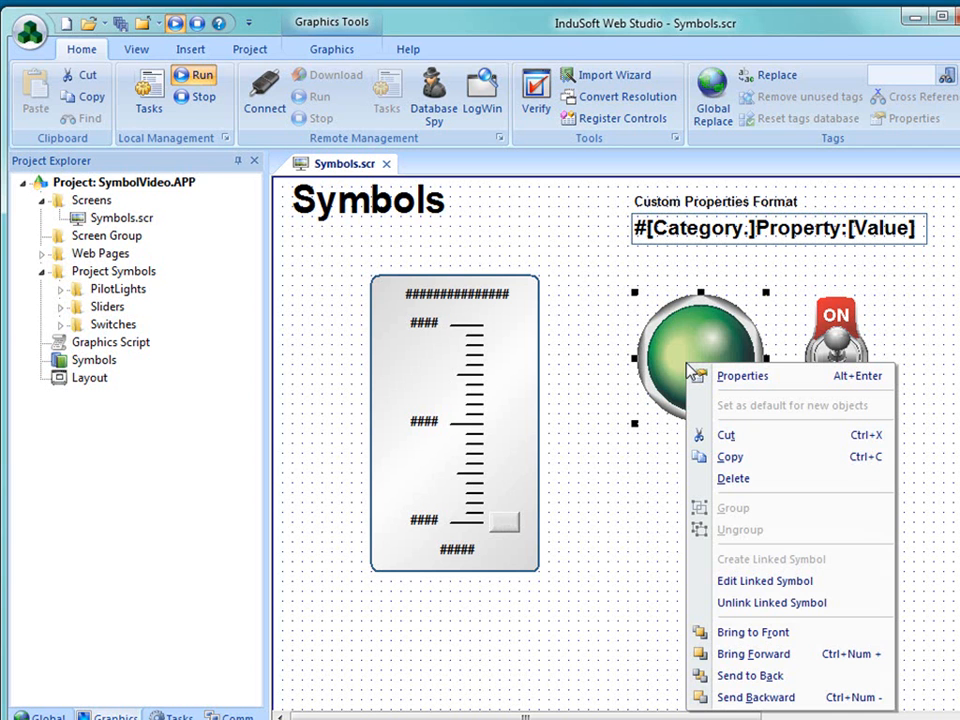
{"action": "left_click", "coordinate": [730, 590]}
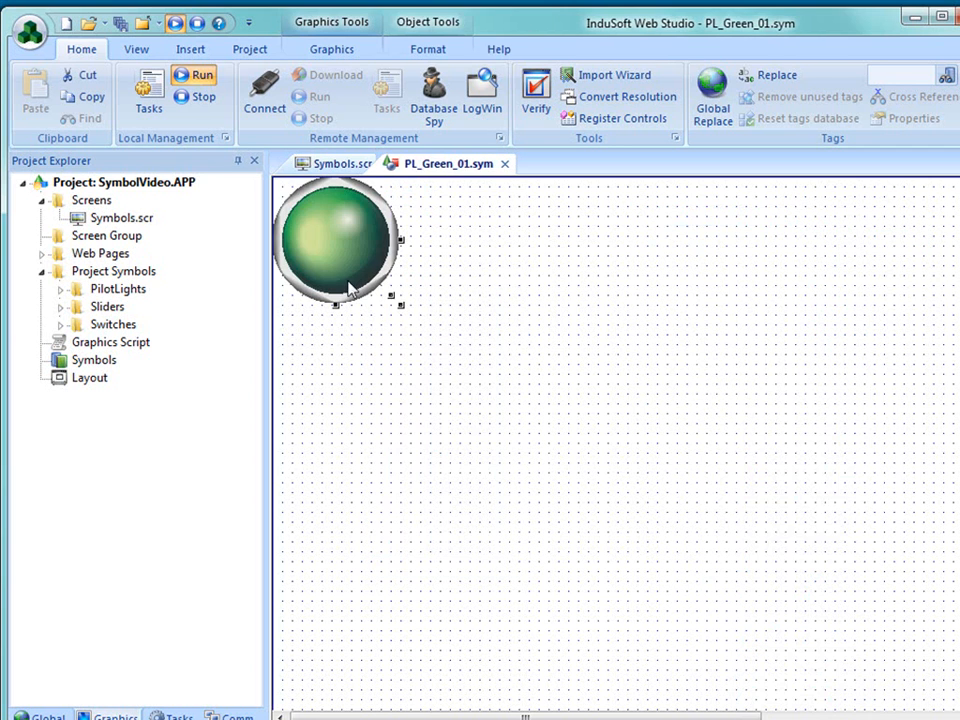
{"action": "left_click_drag", "start_coordinate": [333, 243], "coordinate": [448, 242]}
{"action": "left_click", "coordinate": [480, 349]}
{"action": "left_click", "coordinate": [306, 242]}
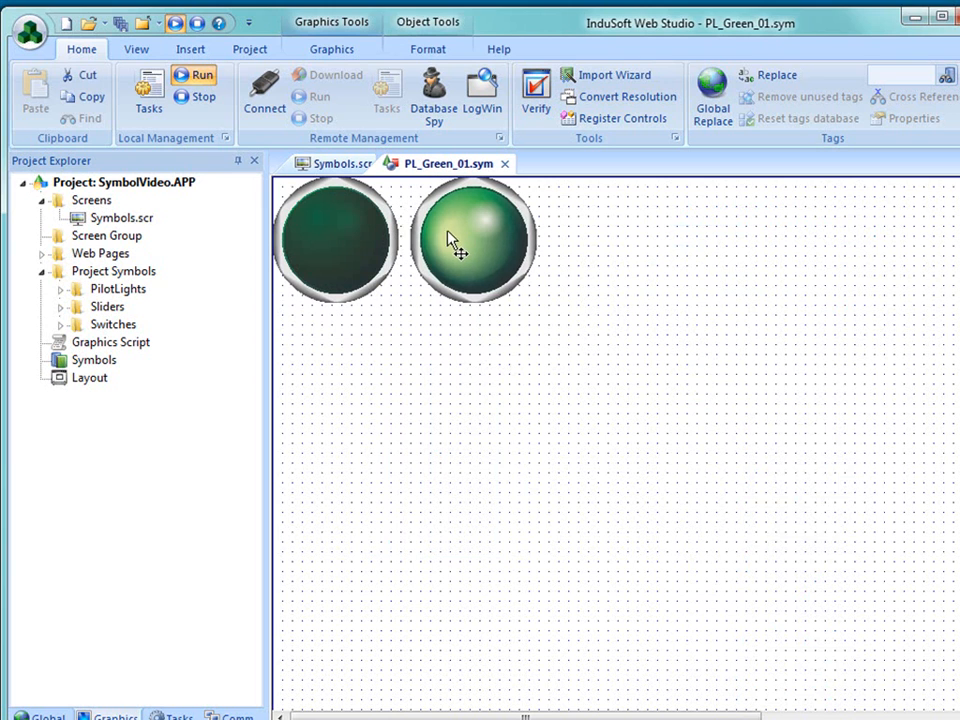
- Compare the dark and lit light images and examine the show-on condition that controls each one's visibility
{"action": "left_click", "coordinate": [358, 242]}
{"action": "left_click", "coordinate": [463, 245]}
{"action": "left_click", "coordinate": [372, 264]}
{"action": "left_click", "coordinate": [444, 229]}
{"action": "double_click", "coordinate": [308, 259]}
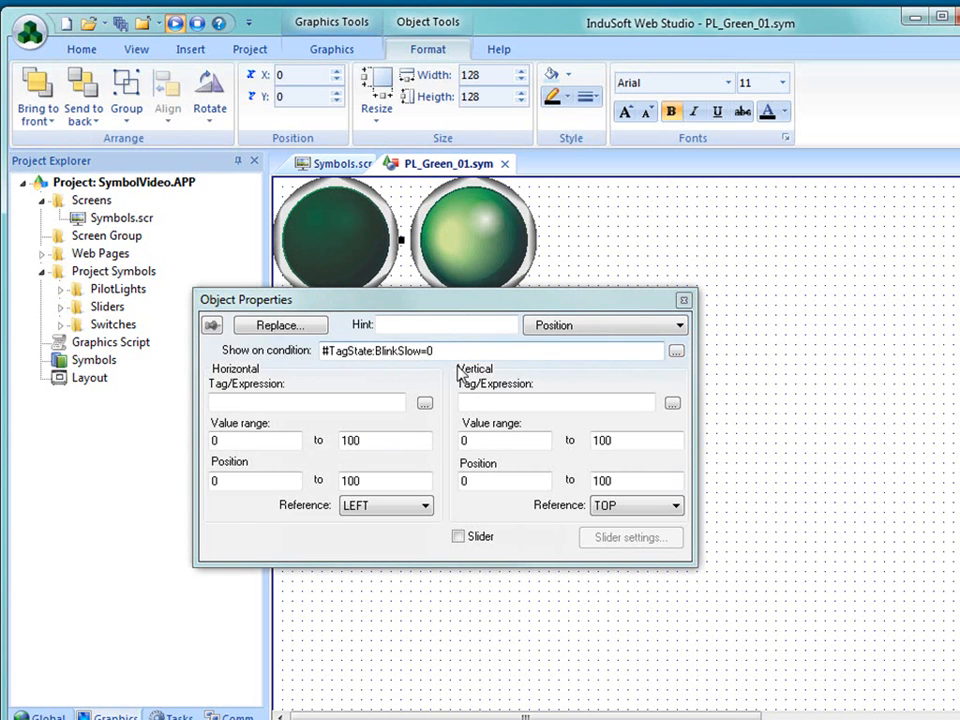
{"action": "left_click_drag", "start_coordinate": [430, 351], "coordinate": [376, 351]}
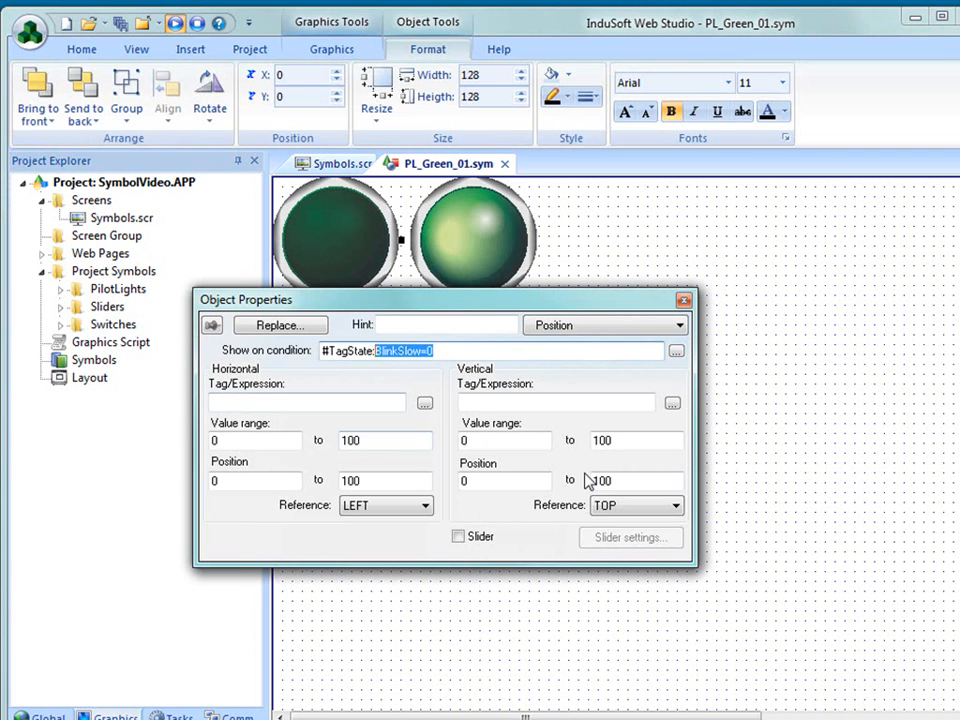
{"action": "left_click", "coordinate": [506, 259]}
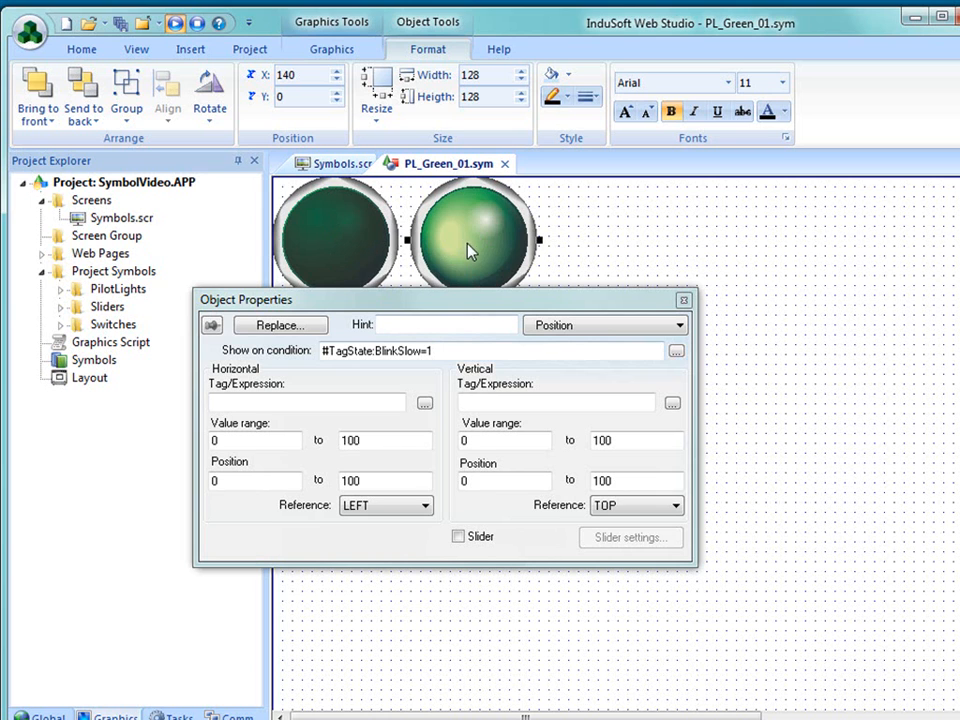
{"action": "left_click", "coordinate": [457, 272]}
- Bring the dark light image in front of the lit one at X 110, Y 40 and make its bitmap transparent
{"action": "left_click", "coordinate": [541, 327]}
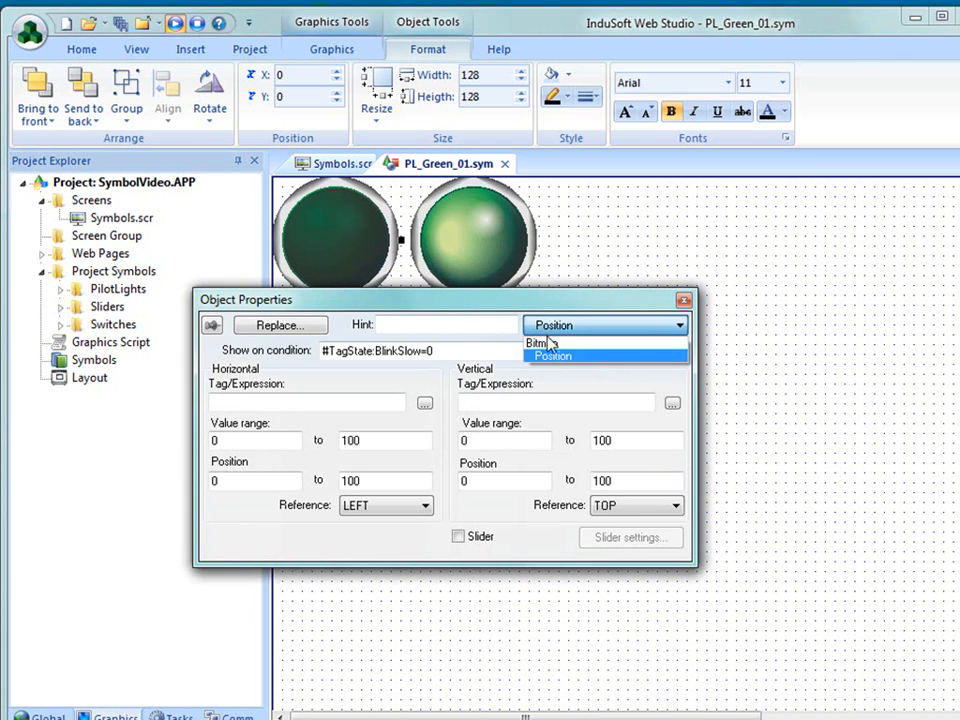
{"action": "left_click", "coordinate": [551, 343]}
{"action": "left_click_drag", "start_coordinate": [480, 296], "coordinate": [483, 393]}
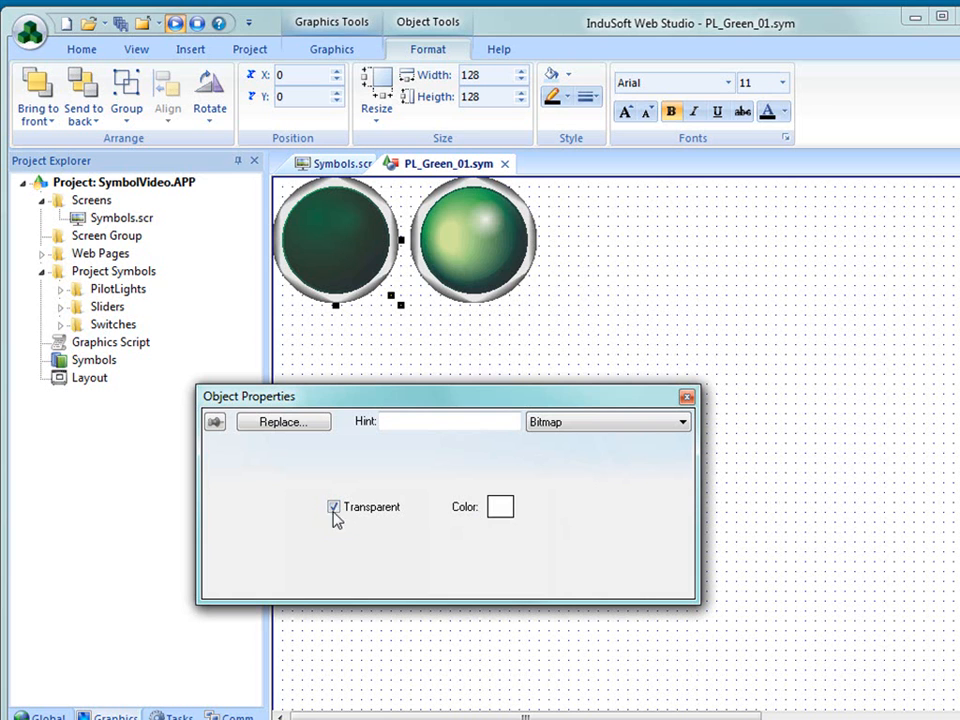
{"action": "left_click_drag", "start_coordinate": [370, 278], "coordinate": [435, 283]}
{"action": "right_click", "coordinate": [381, 274]}
{"action": "left_click", "coordinate": [461, 542]}
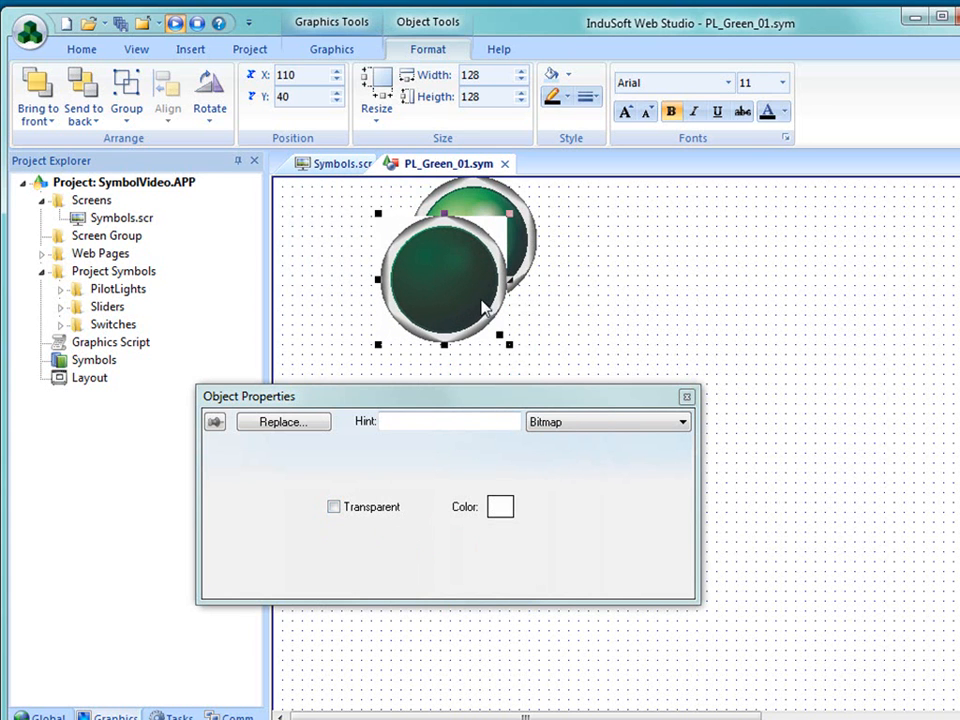
{"action": "left_click", "coordinate": [334, 508]}
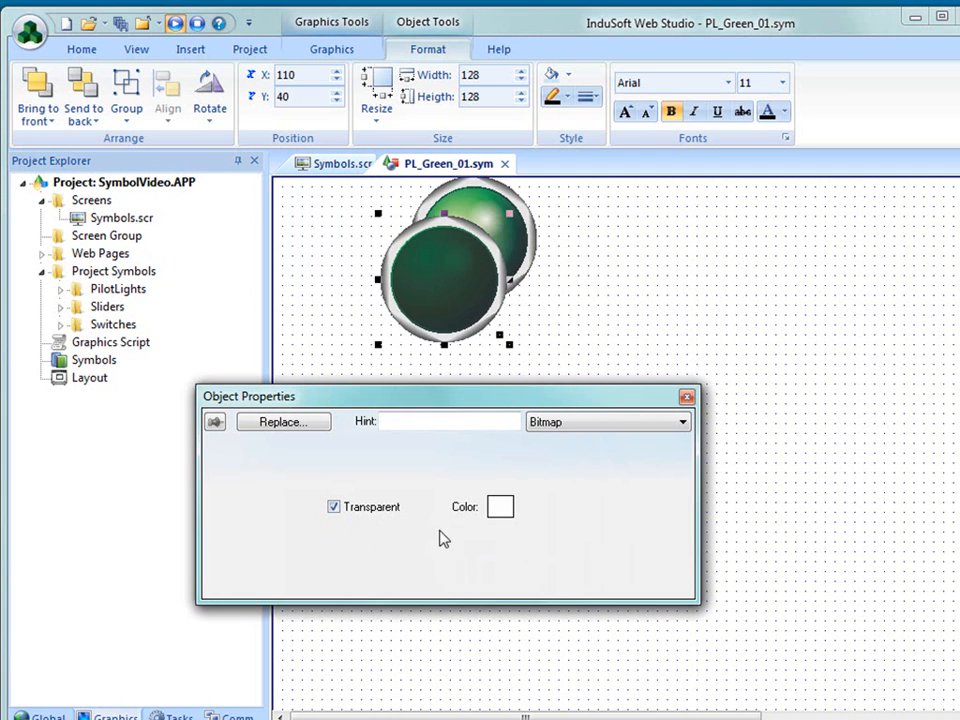
- Stack the lit light image in front of the dark one at X 0, Y 0 and close PL_Green_01.sym without saving
{"action": "left_click_drag", "start_coordinate": [500, 335], "coordinate": [325, 283]}
{"action": "left_click", "coordinate": [480, 272]}
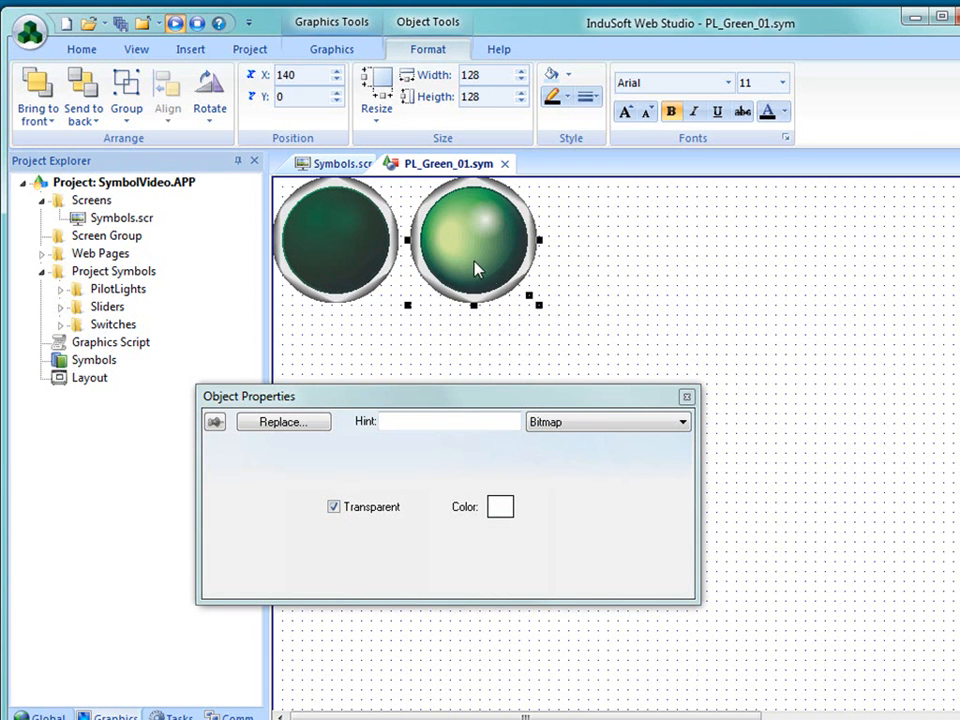
{"action": "right_click", "coordinate": [471, 261]}
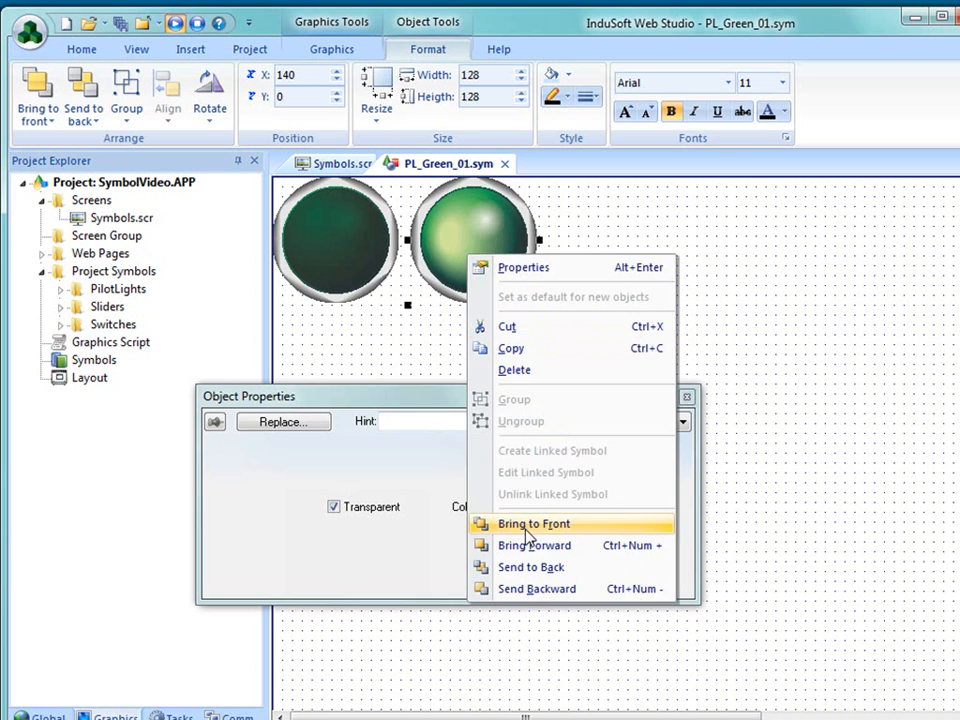
{"action": "left_click", "coordinate": [525, 530]}
{"action": "left_click_drag", "start_coordinate": [499, 274], "coordinate": [349, 274]}
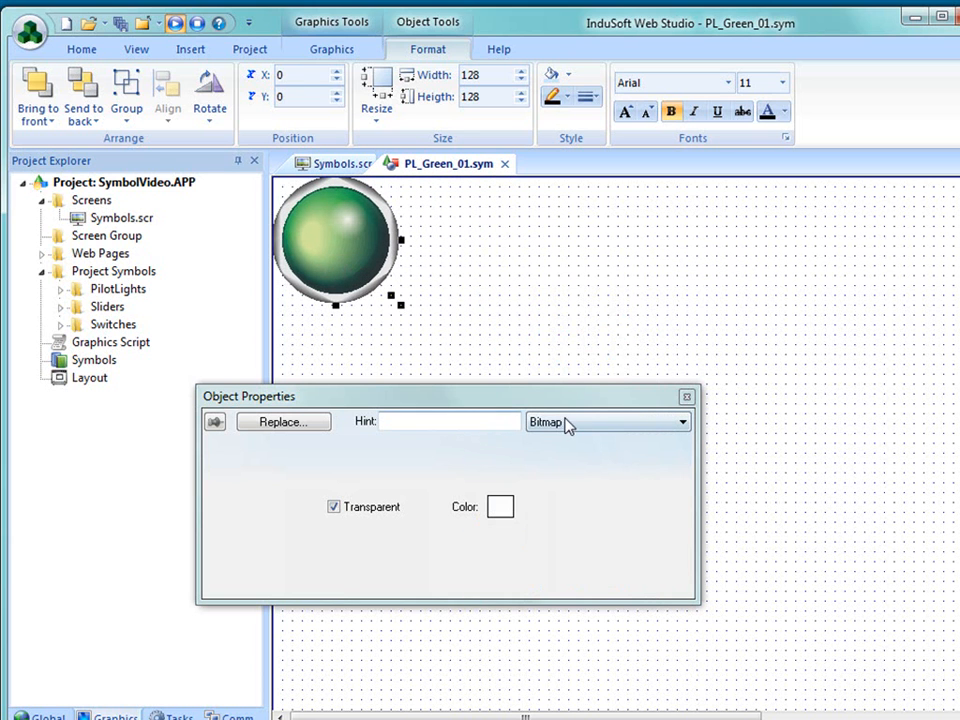
{"action": "left_click", "coordinate": [505, 164]}
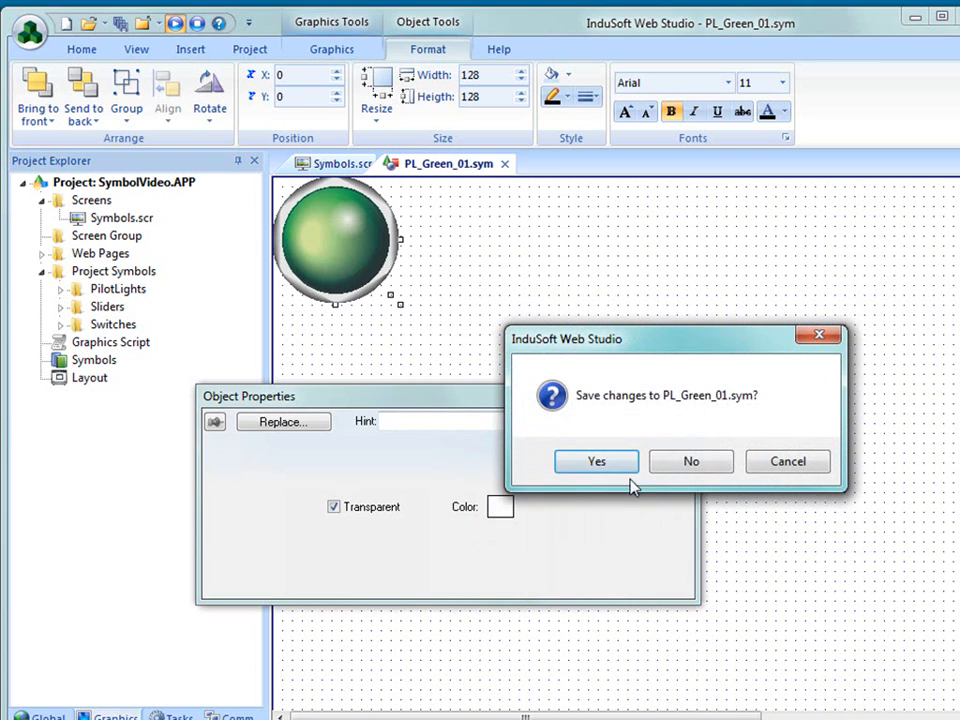
{"action": "left_click", "coordinate": [688, 464]}
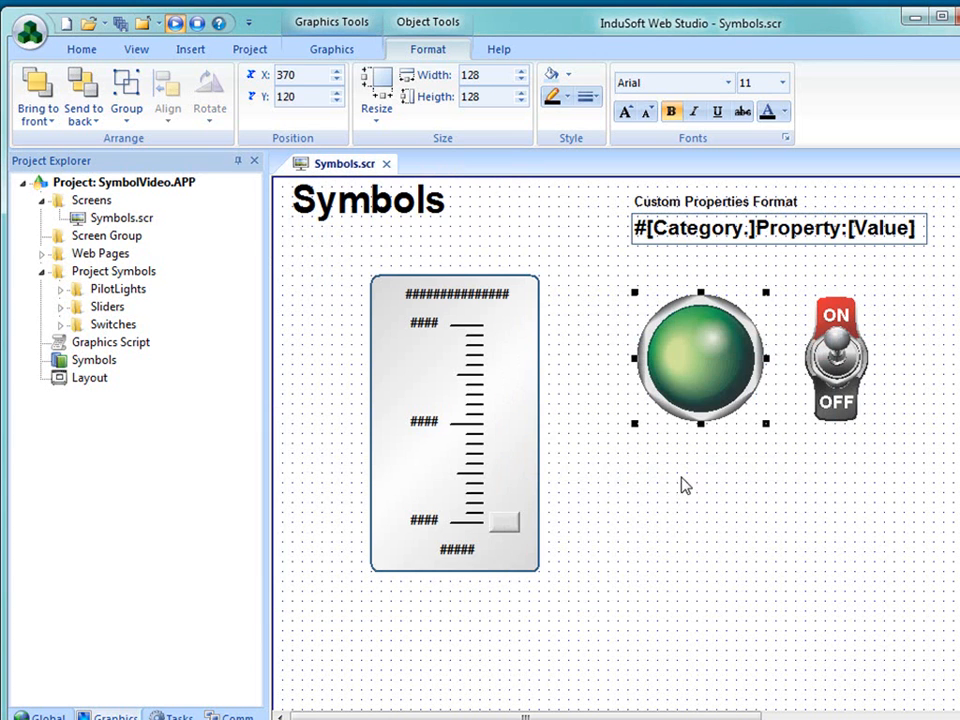
- Open the toggle switch's linked symbol for editing and move both lever images off the ON/OFF plate to X 100, Y 40 and X 80, Y 110
{"action": "left_click", "coordinate": [826, 396]}
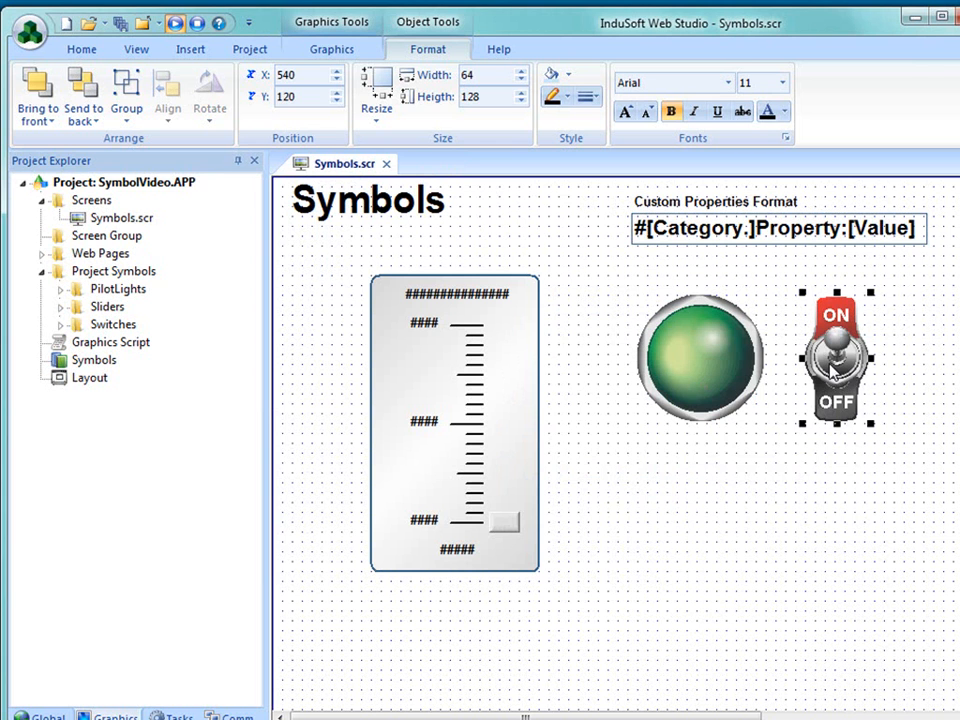
{"action": "right_click", "coordinate": [833, 370]}
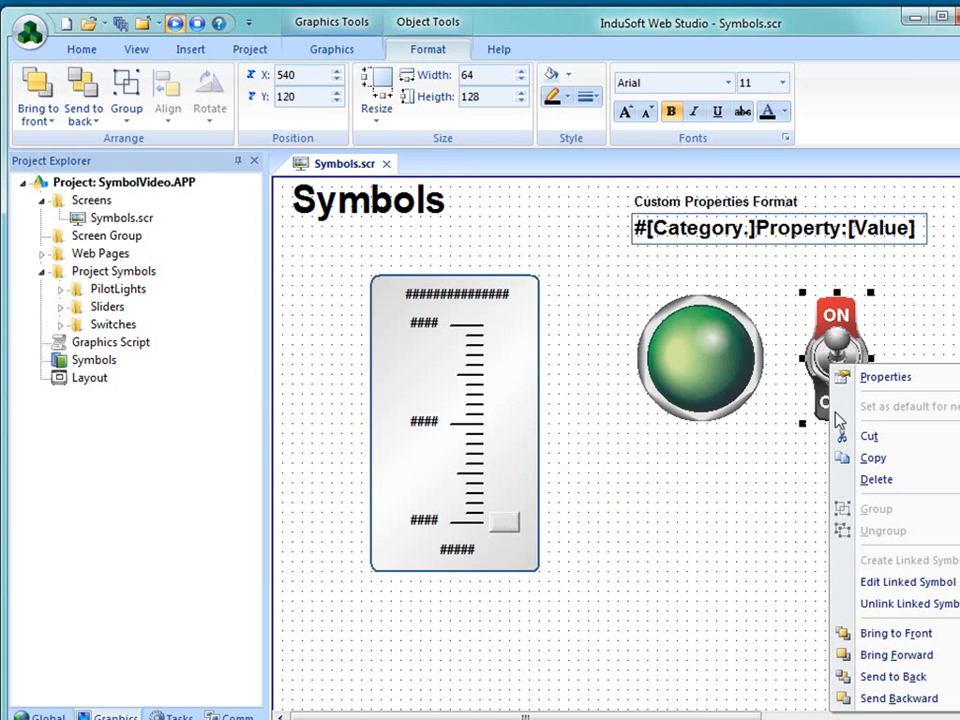
{"action": "left_click", "coordinate": [879, 584]}
{"action": "left_click", "coordinate": [381, 285]}
{"action": "left_click_drag", "start_coordinate": [304, 238], "coordinate": [393, 248]}
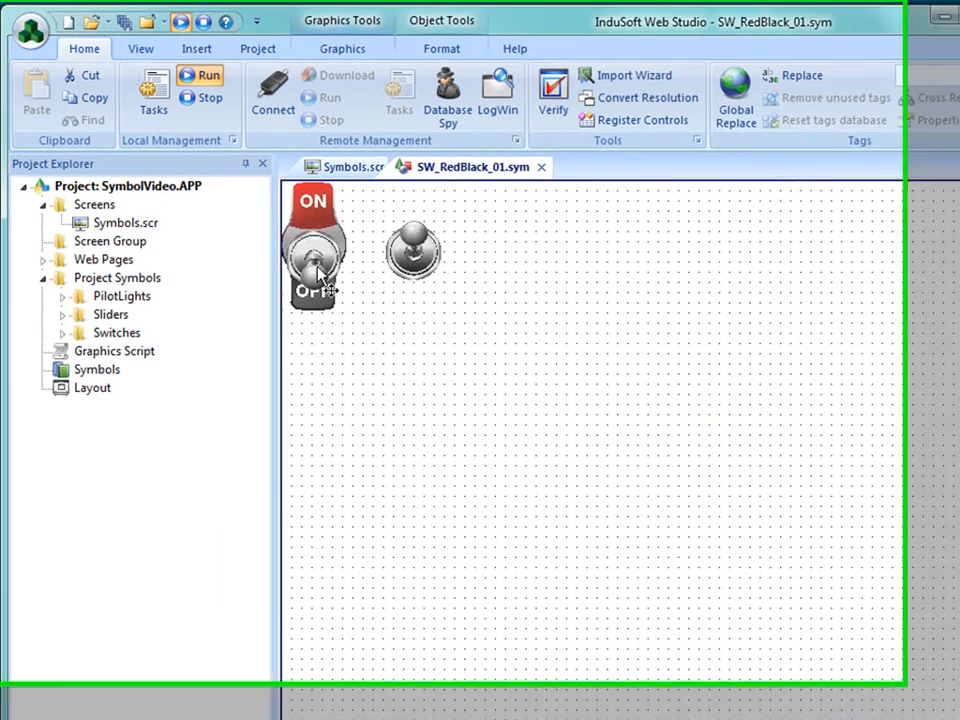
{"action": "left_click_drag", "start_coordinate": [304, 258], "coordinate": [384, 322]}
{"action": "left_click", "coordinate": [327, 252]}
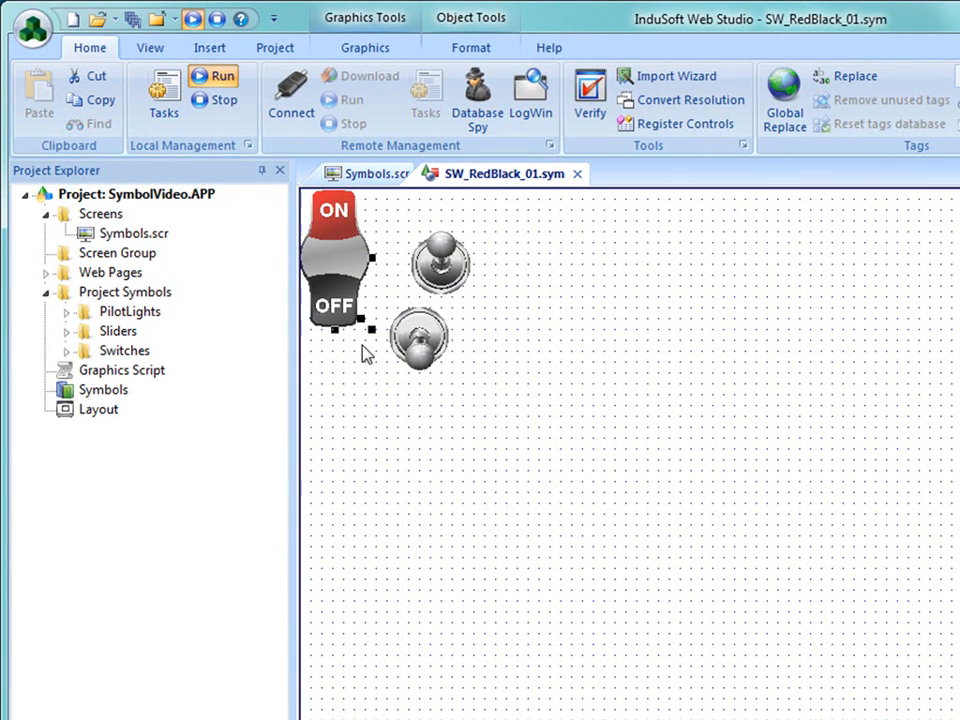
- Examine the show-on condition of the upward lever image and of the downward lever image
{"action": "left_click", "coordinate": [419, 345]}
{"action": "left_click", "coordinate": [446, 268]}
{"action": "double_click", "coordinate": [446, 268]}
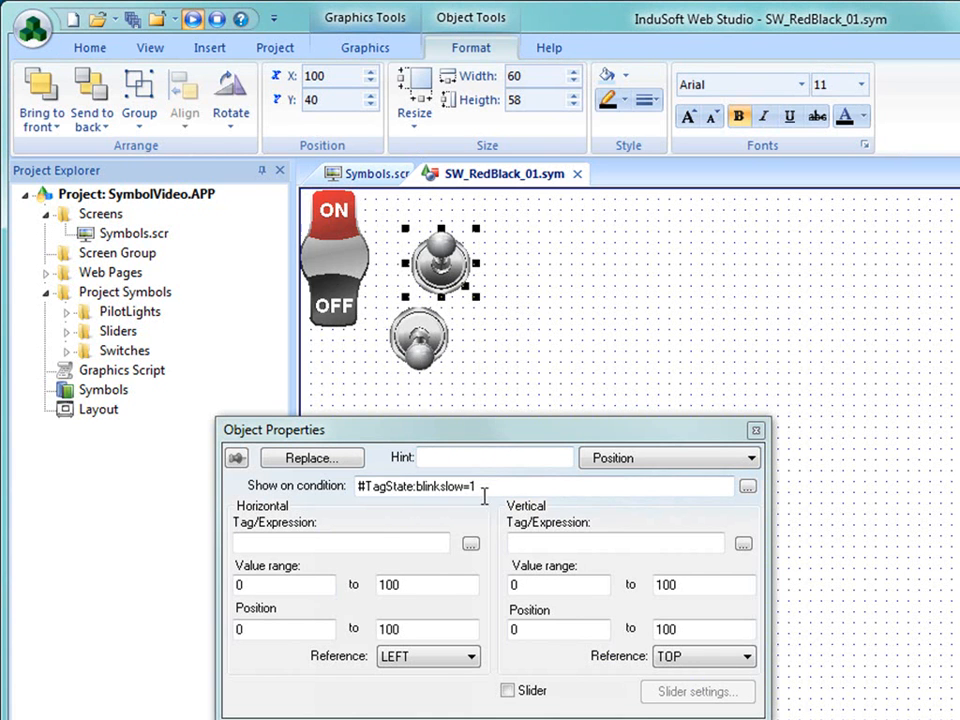
{"action": "left_click_drag", "start_coordinate": [489, 487], "coordinate": [340, 488]}
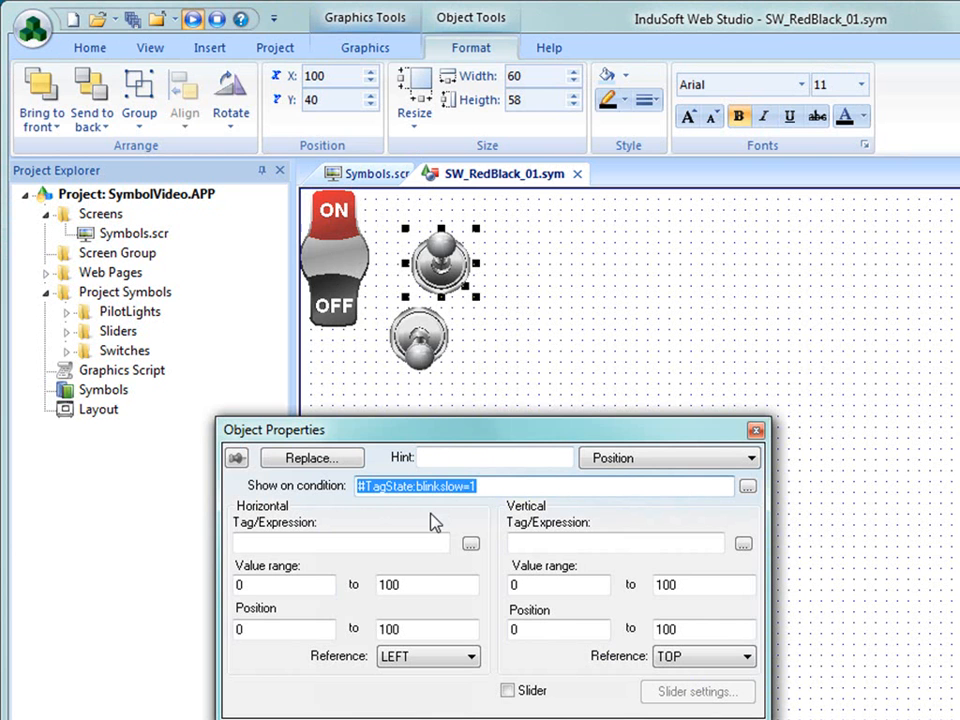
{"action": "left_click", "coordinate": [497, 486]}
{"action": "left_click", "coordinate": [431, 346]}
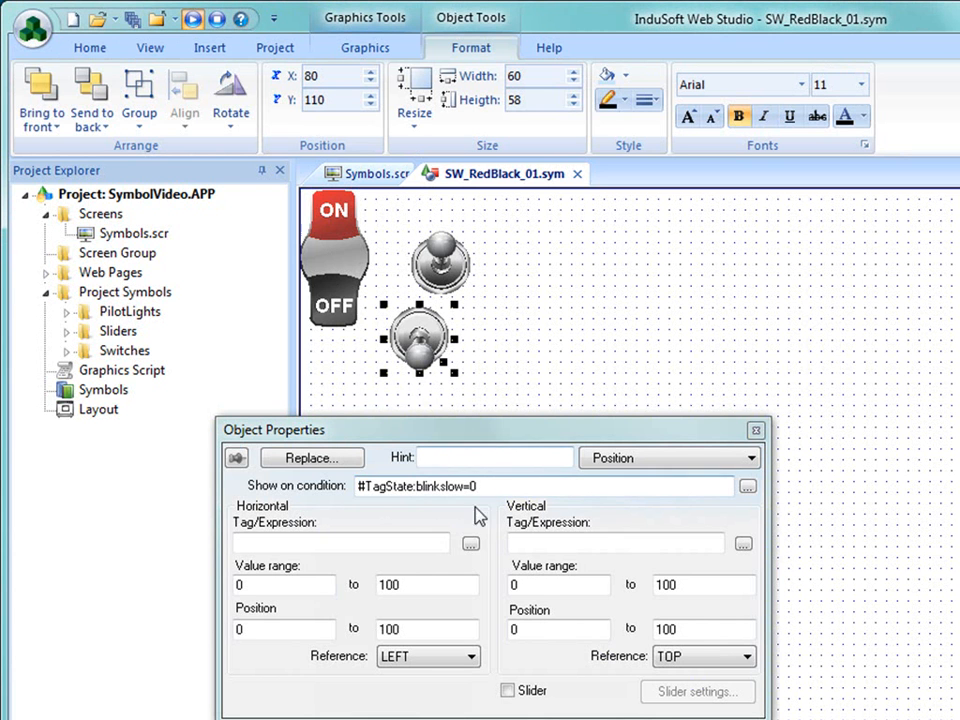
- Move the downward lever image back onto the ON/OFF plate and close SW_RedBlack_01.sym without saving
{"action": "left_click_drag", "start_coordinate": [425, 340], "coordinate": [340, 282]}
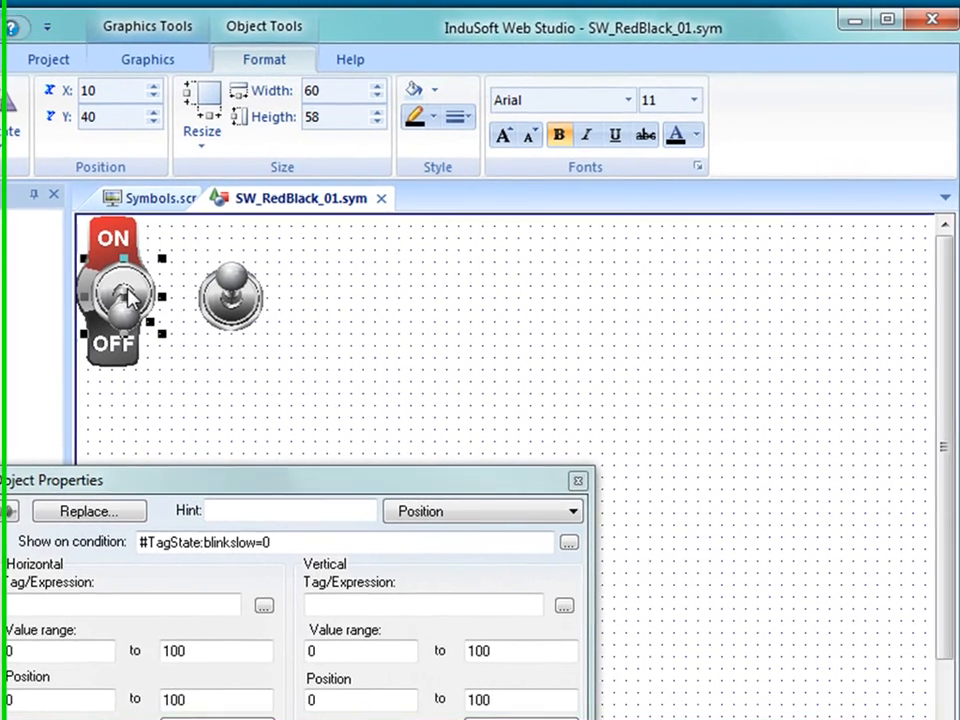
{"action": "left_click", "coordinate": [508, 327]}
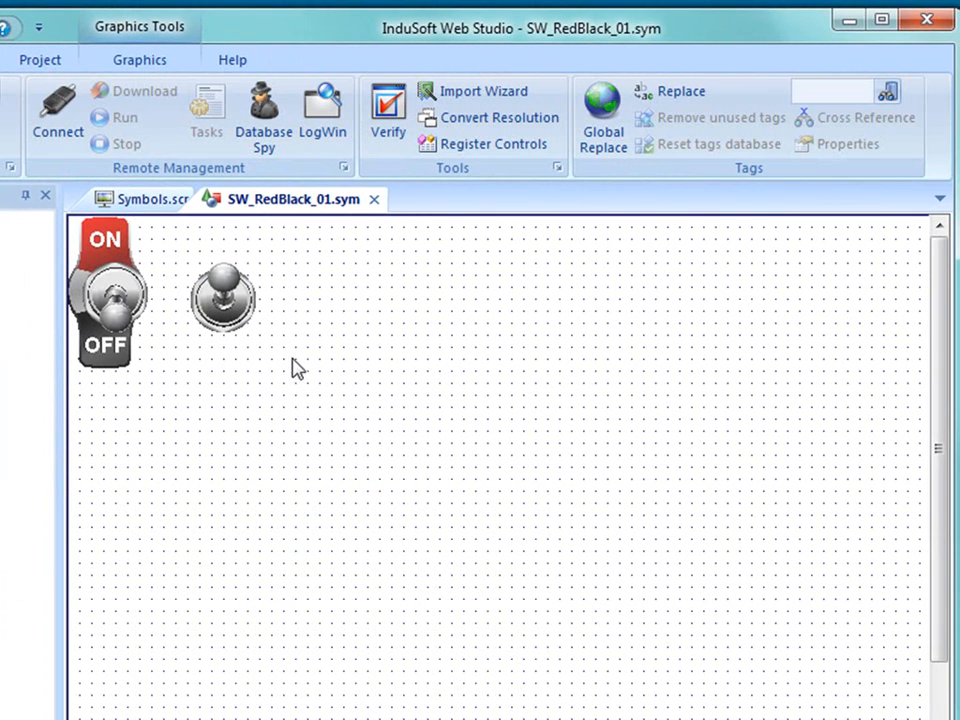
{"action": "left_click", "coordinate": [374, 199]}
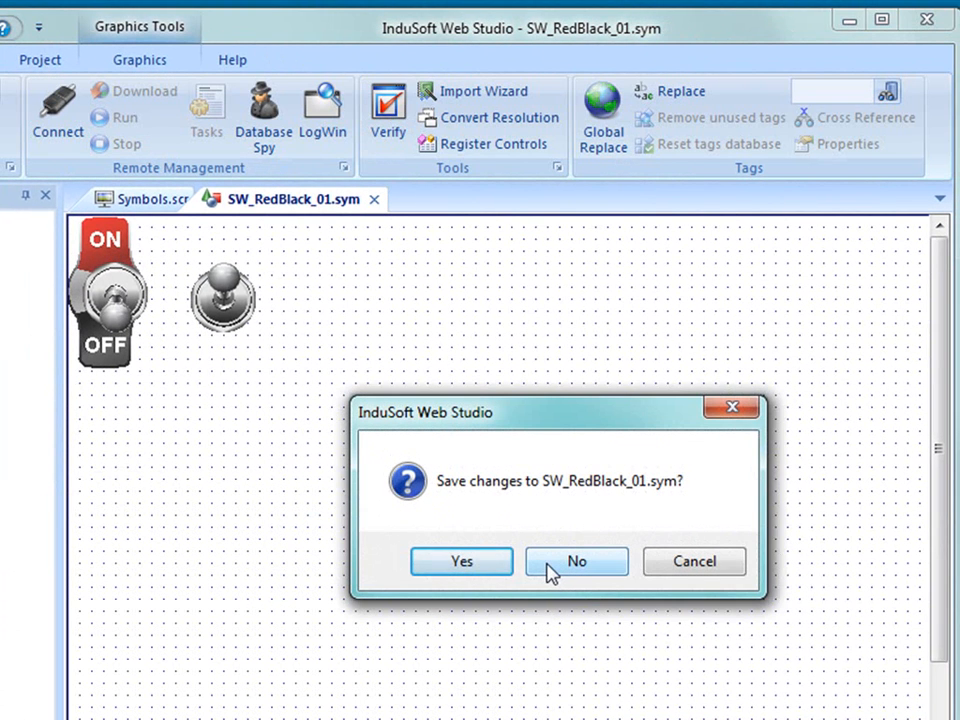
{"action": "left_click", "coordinate": [549, 565]}
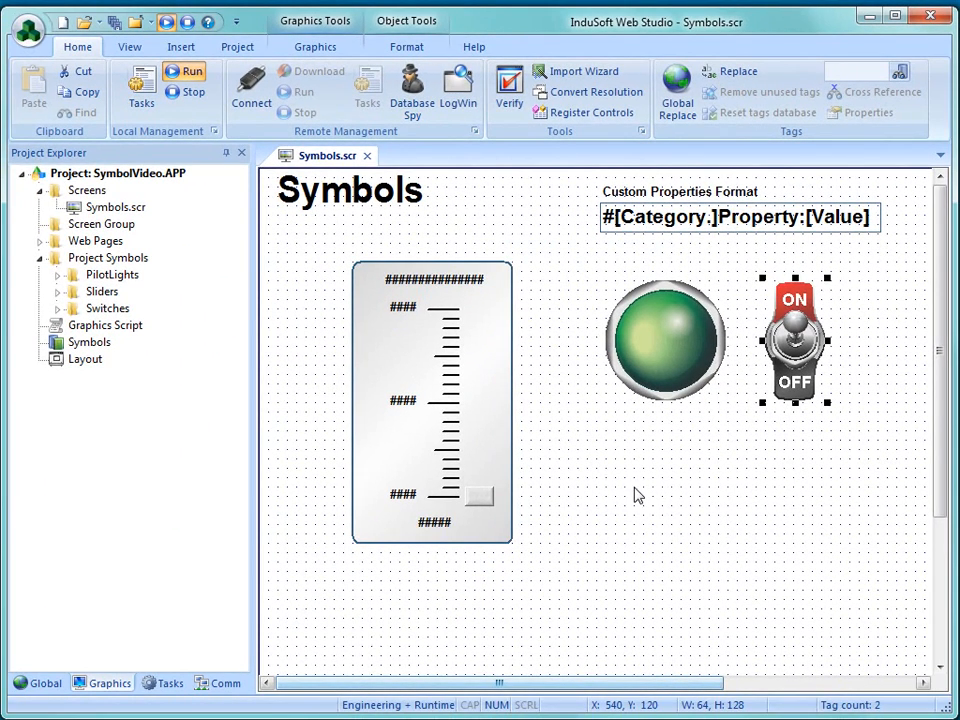
- Examine the large slider's custom properties and the linked symbol commands available for it
{"action": "left_click", "coordinate": [497, 467]}
{"action": "double_click", "coordinate": [473, 441]}
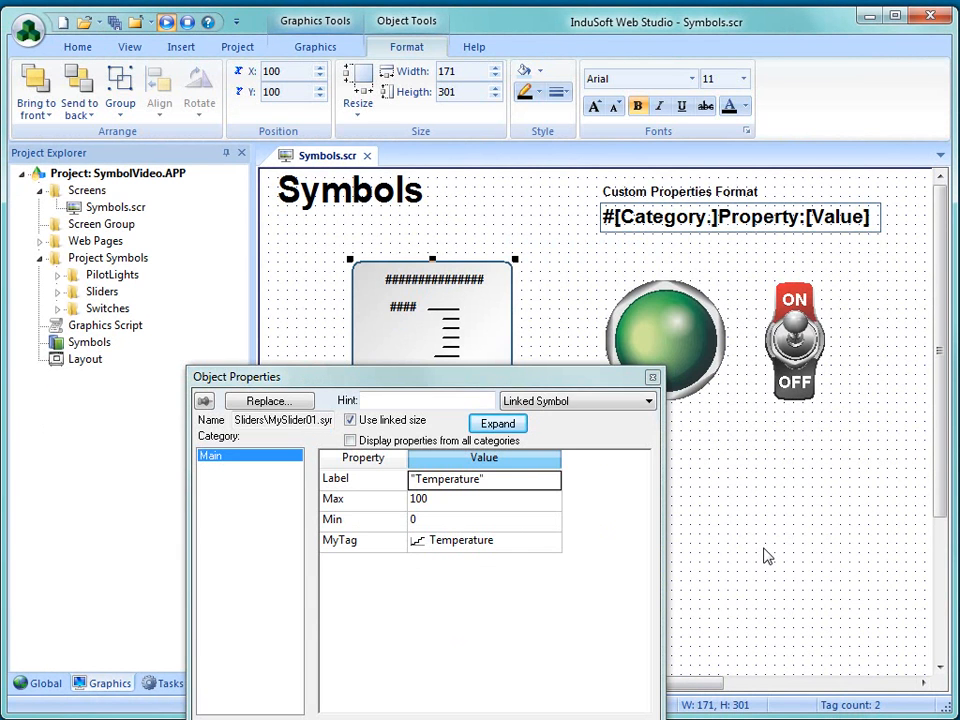
{"action": "left_click", "coordinate": [718, 542]}
{"action": "right_click", "coordinate": [485, 440]}
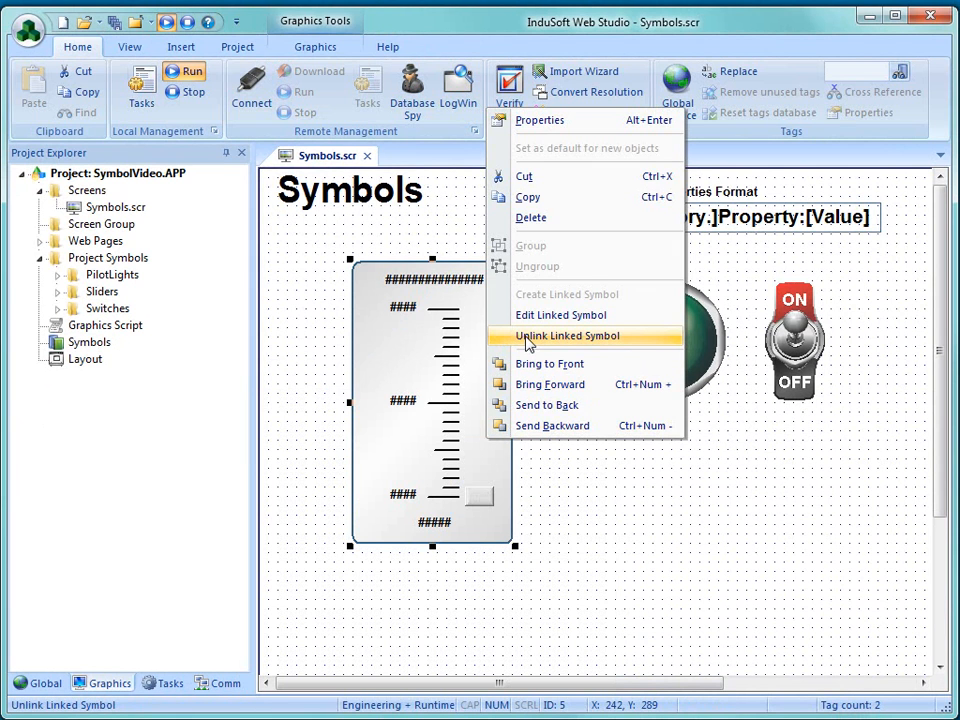
{"action": "left_click", "coordinate": [615, 581]}
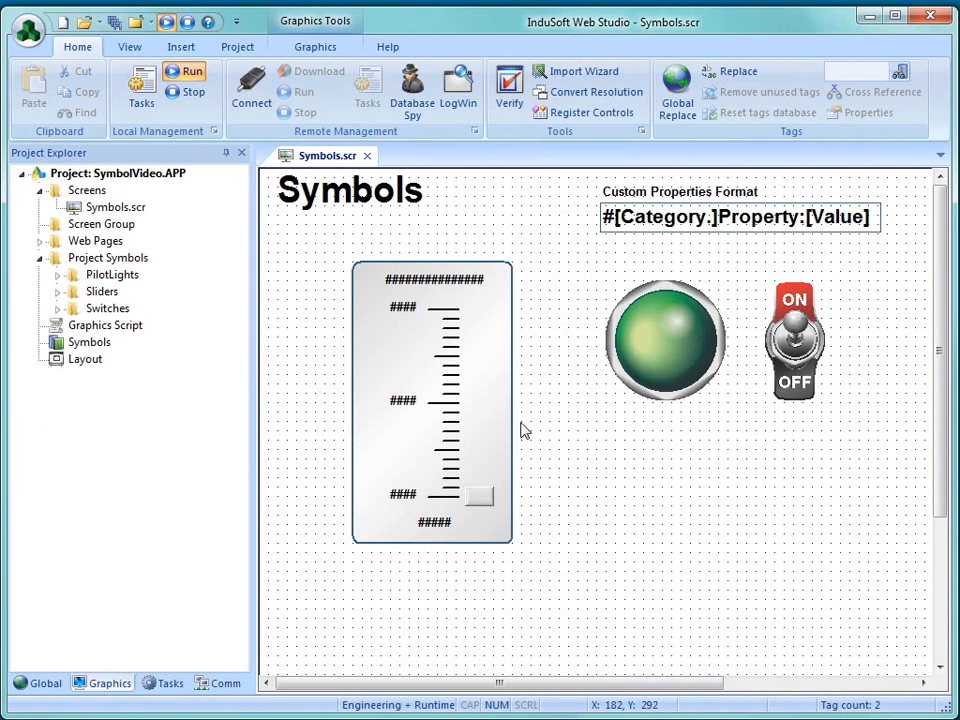
- Insert slider01 from the symbol library's Sliders folder below the pilot light at X 328, Y 316, overwriting the project's same-named symbol
{"action": "double_click", "coordinate": [57, 344]}
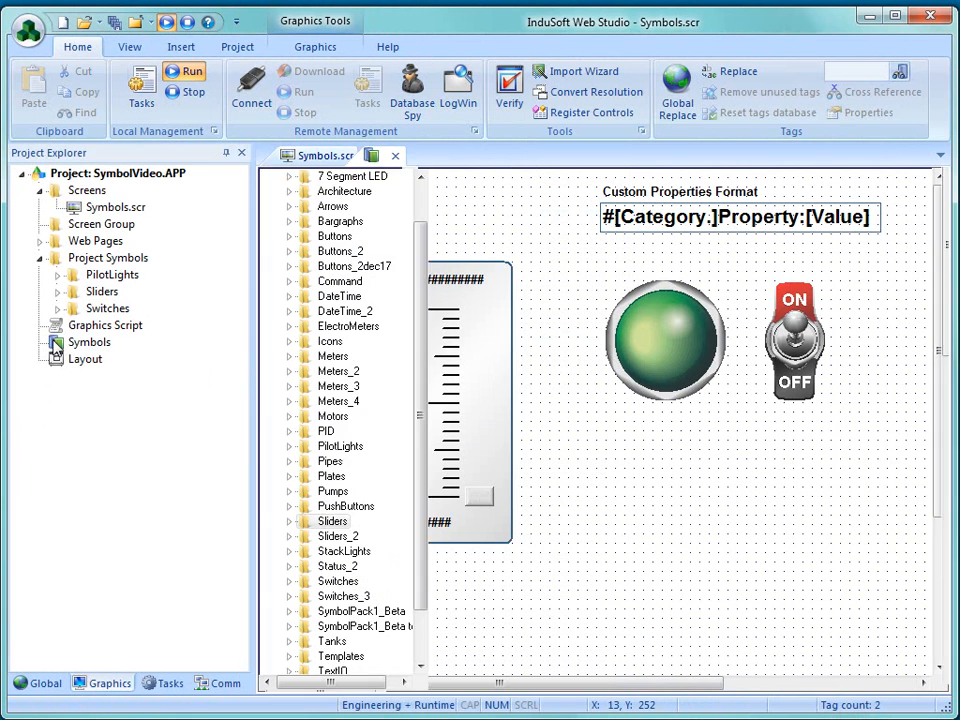
{"action": "left_click", "coordinate": [505, 300]}
{"action": "double_click", "coordinate": [504, 294]}
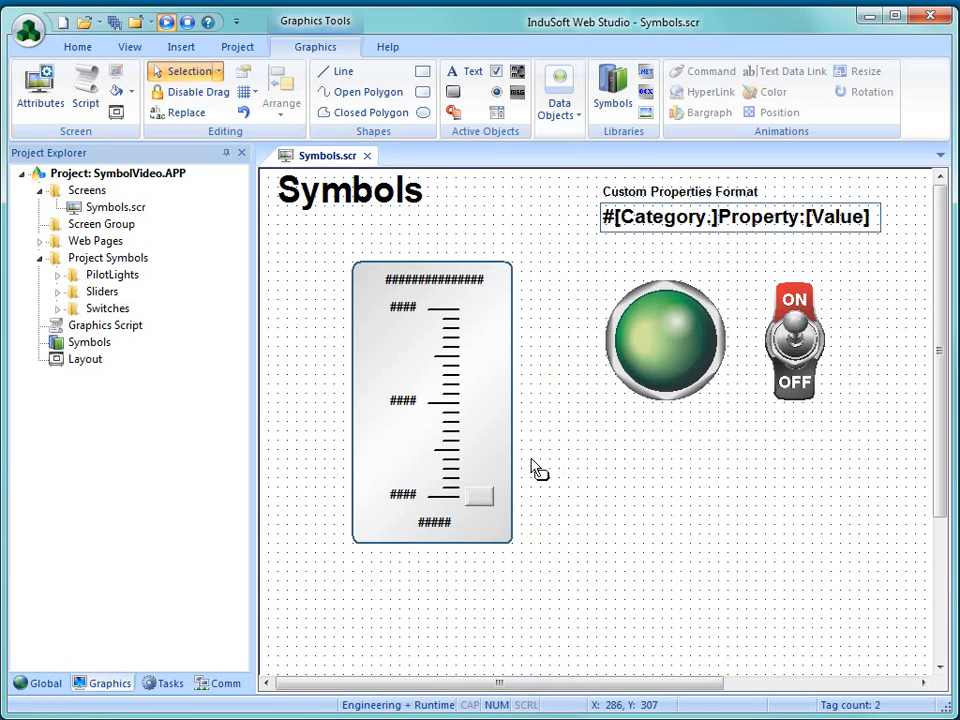
{"action": "left_click", "coordinate": [567, 457]}
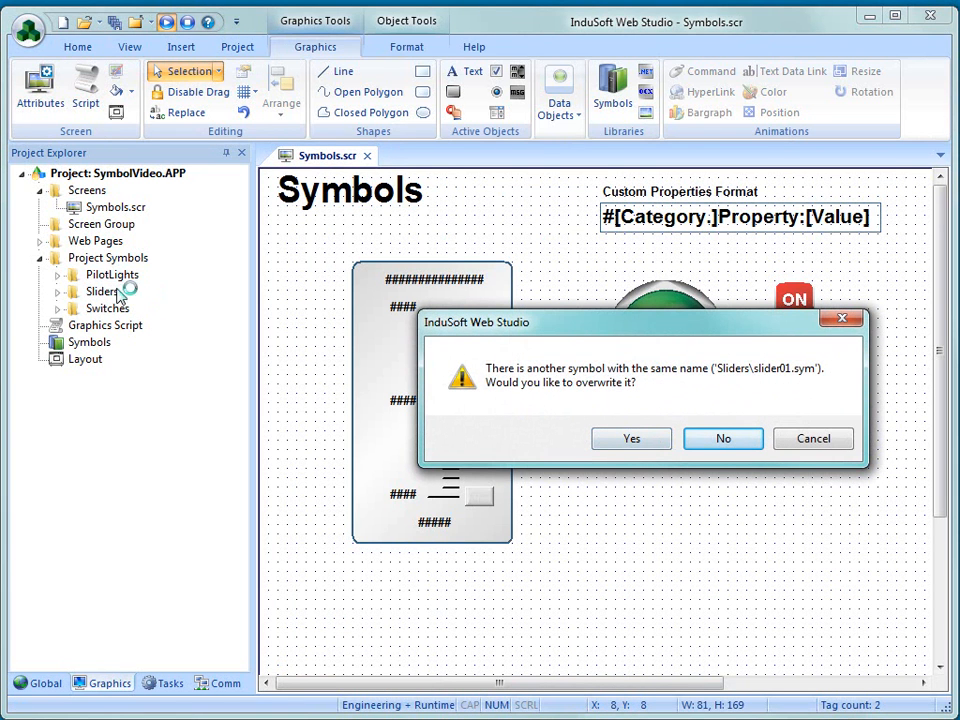
{"action": "left_click", "coordinate": [632, 438]}
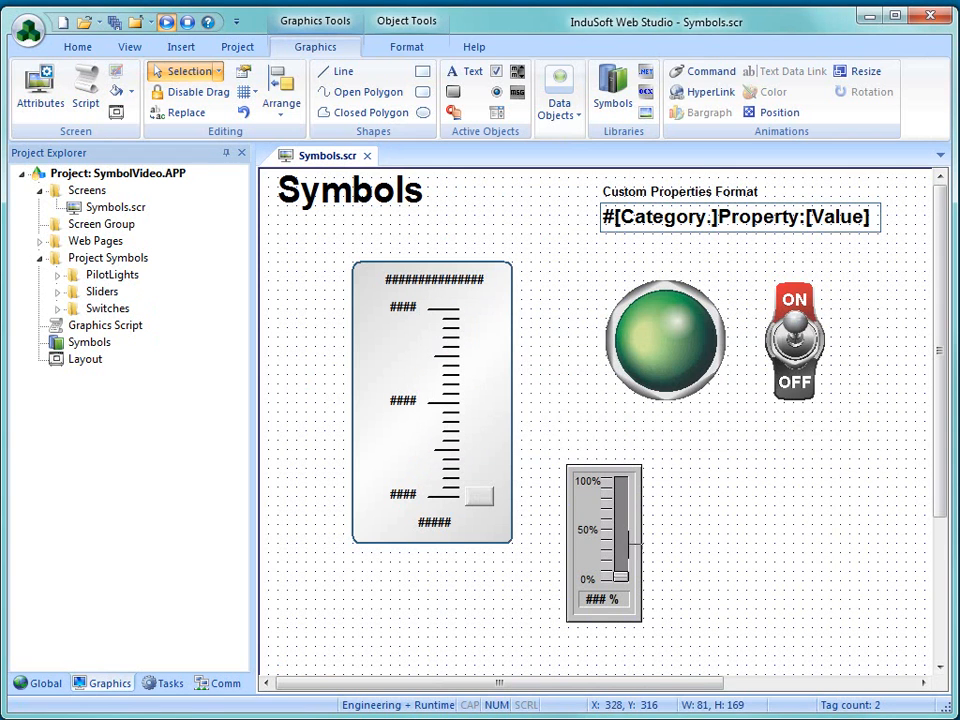
{"action": "left_click", "coordinate": [690, 531]}
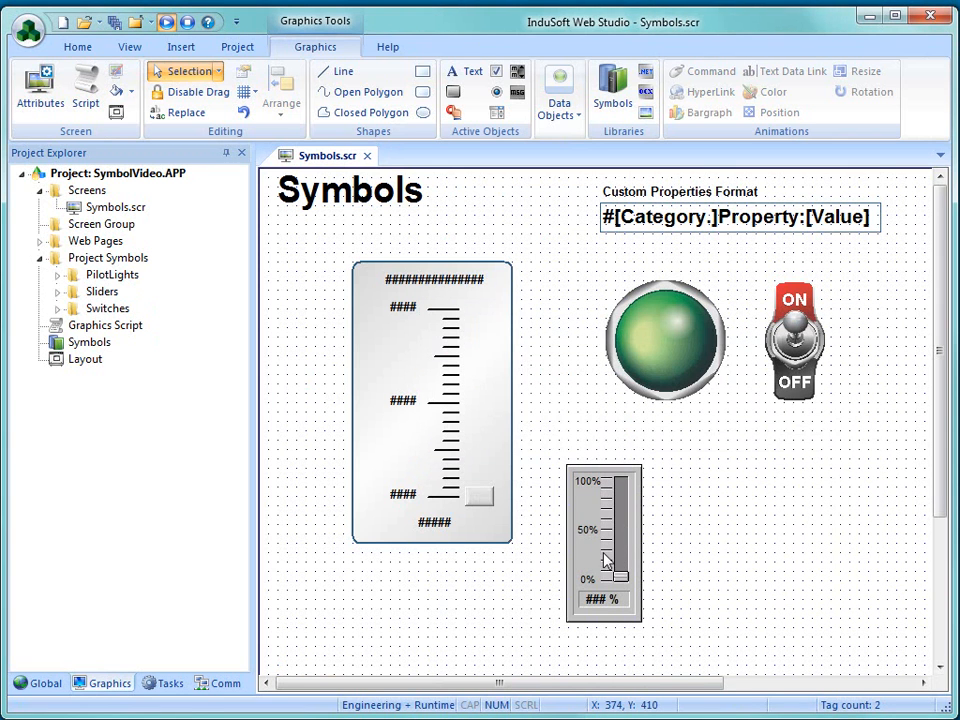
- Unlink the small slider from its linked symbol and move it to X 390, Y 280
{"action": "left_click", "coordinate": [608, 562]}
{"action": "left_click_drag", "start_coordinate": [604, 560], "coordinate": [598, 516]}
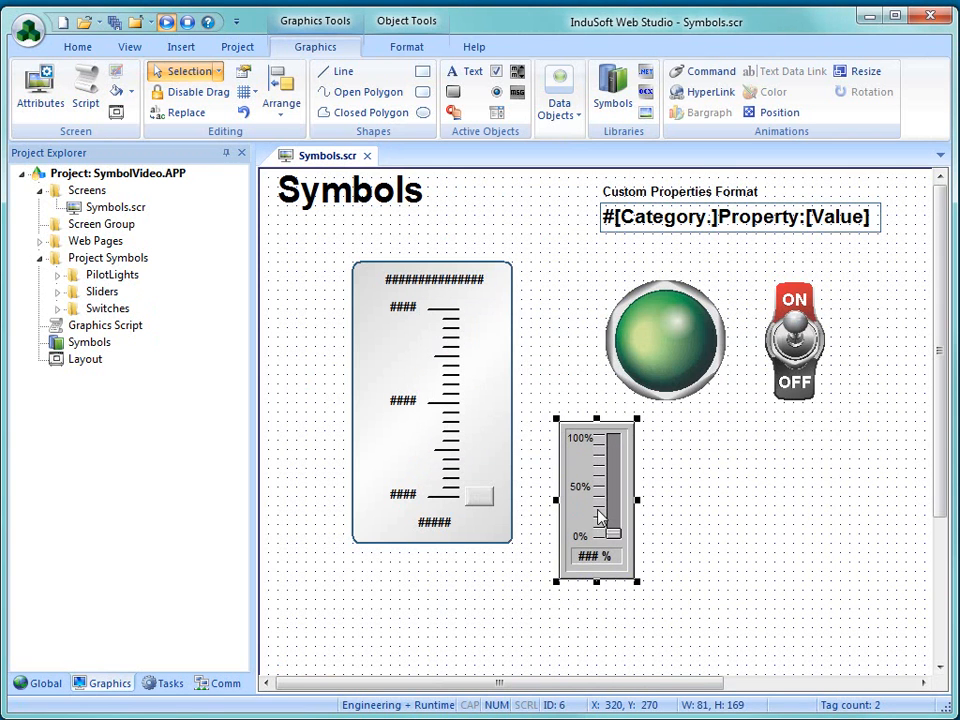
{"action": "right_click", "coordinate": [598, 516]}
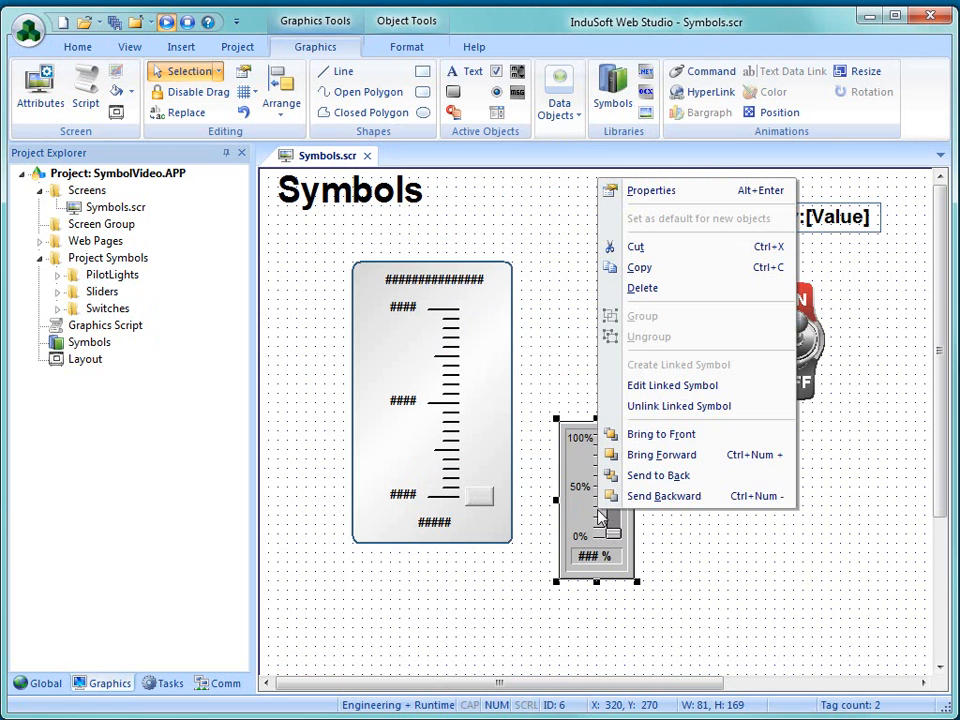
{"action": "left_click", "coordinate": [645, 406]}
{"action": "left_click", "coordinate": [714, 561]}
{"action": "left_click_drag", "start_coordinate": [628, 548], "coordinate": [680, 541]}
- Ungroup the small slider and move its handle to X 520, Y 380 and its scale track to X 560, Y 290
{"action": "right_click", "coordinate": [680, 541]}
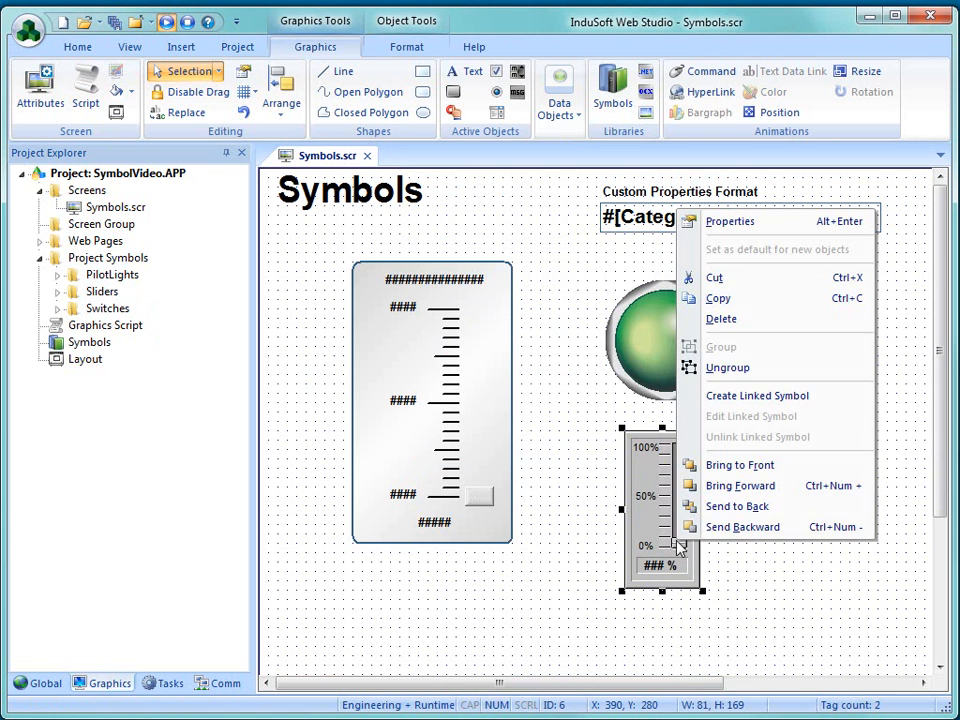
{"action": "left_click", "coordinate": [716, 370]}
{"action": "left_click", "coordinate": [737, 527]}
{"action": "left_click_drag", "start_coordinate": [677, 542], "coordinate": [750, 533]}
{"action": "left_click_drag", "start_coordinate": [681, 532], "coordinate": [798, 529]}
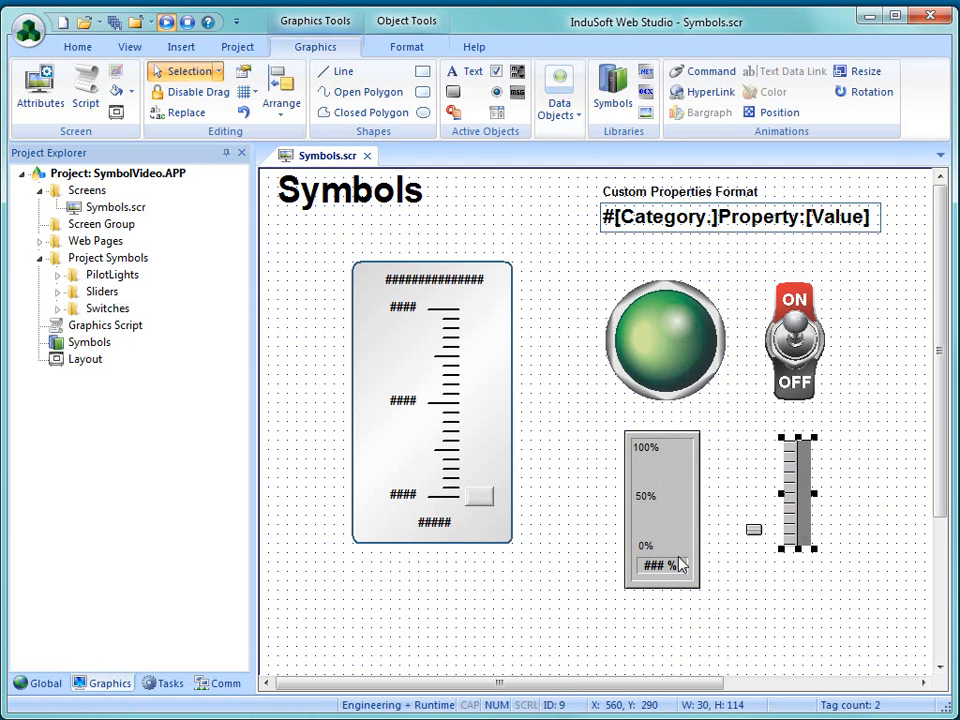
- Examine the small slider handle's bitmap transparency and its position animation settings
{"action": "double_click", "coordinate": [754, 530]}
{"action": "left_click", "coordinate": [553, 403]}
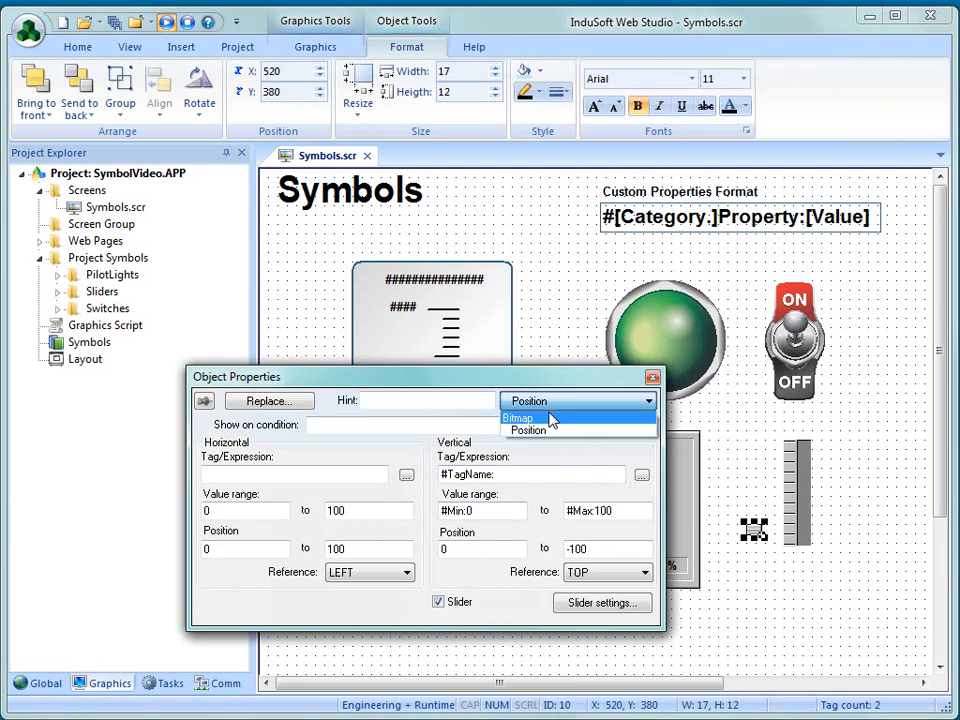
{"action": "left_click", "coordinate": [522, 417]}
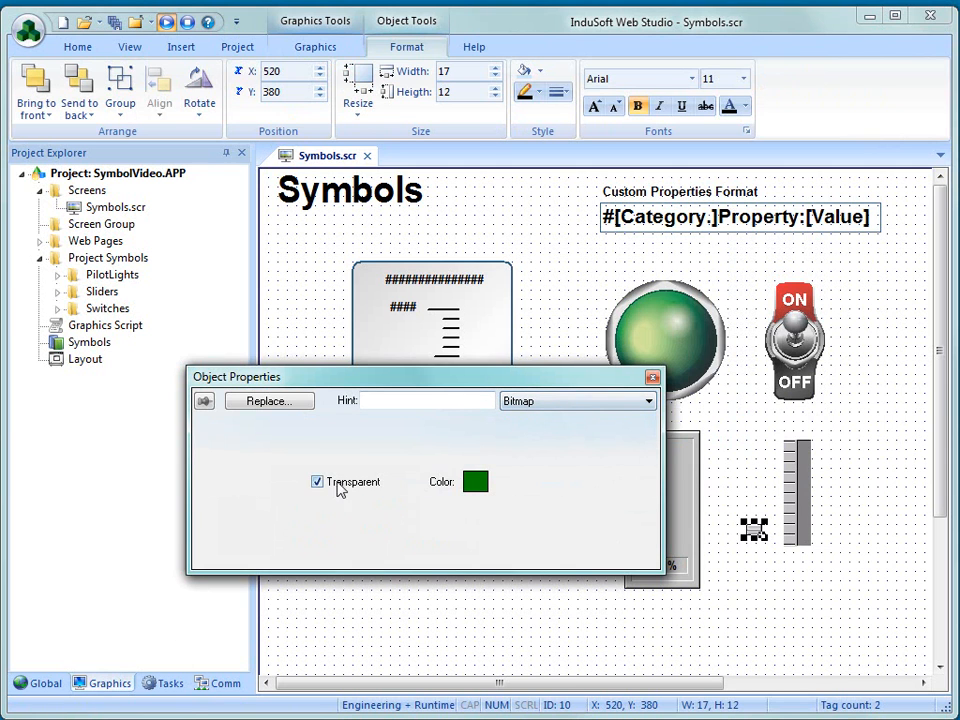
{"action": "left_click", "coordinate": [528, 403]}
{"action": "left_click", "coordinate": [545, 432]}
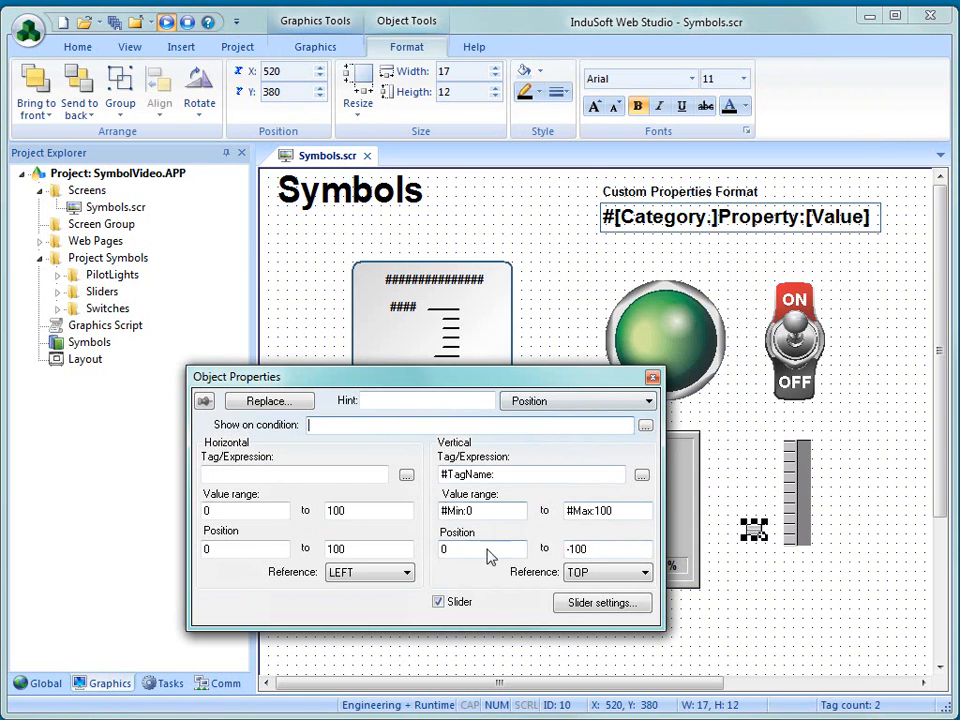
{"action": "left_click", "coordinate": [652, 376]}
- Inspect the small slider's background panel and scale label, and examine the text data link of its percentage display
{"action": "left_click", "coordinate": [670, 537]}
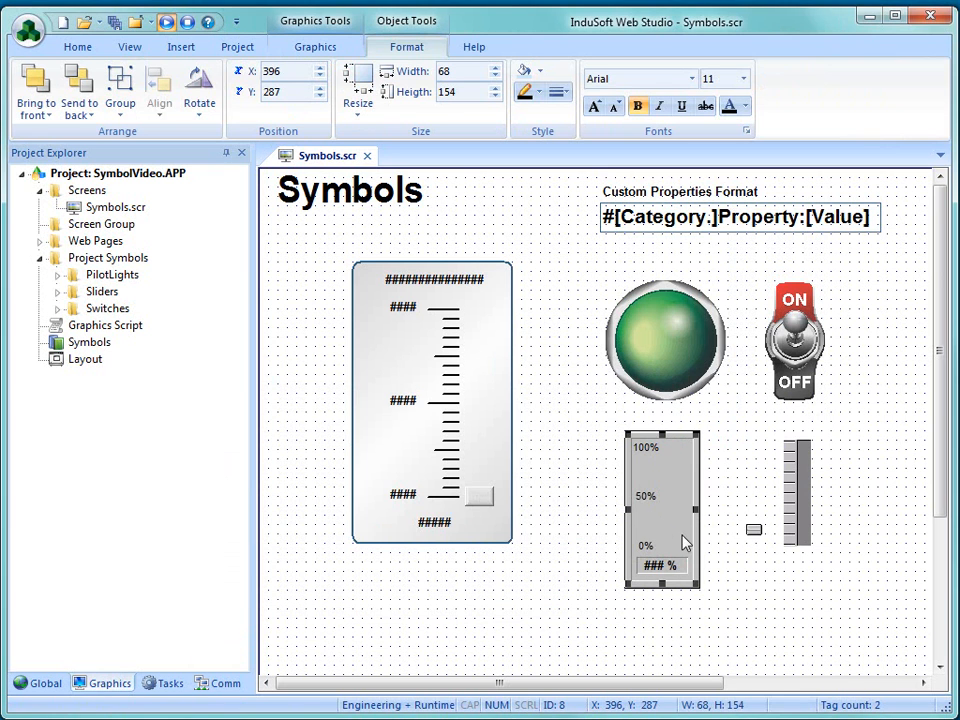
{"action": "left_click", "coordinate": [645, 500]}
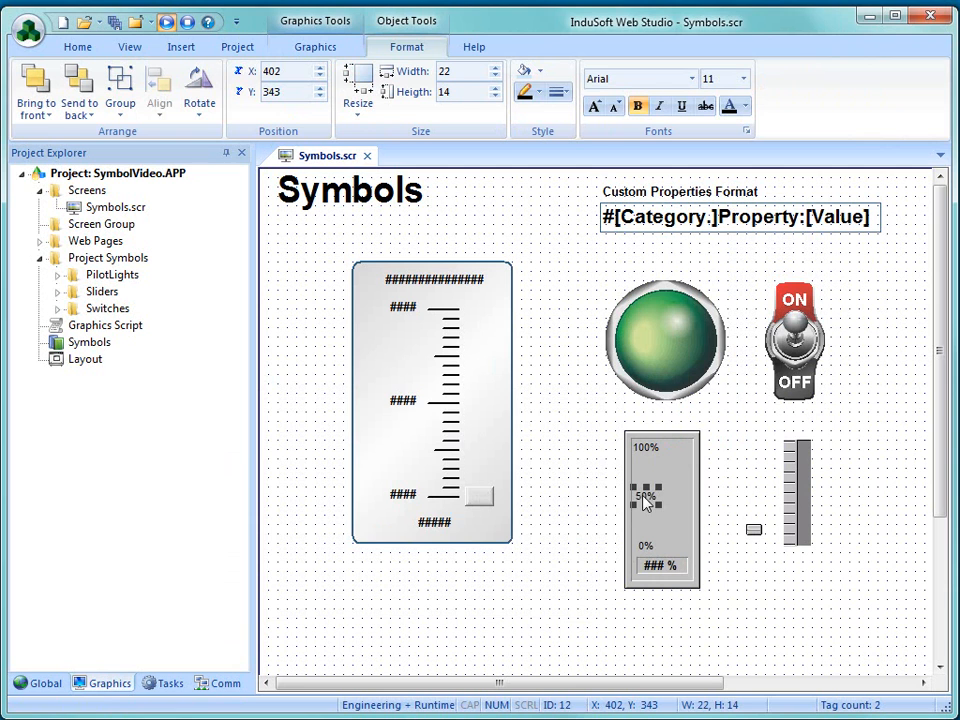
{"action": "double_click", "coordinate": [659, 567]}
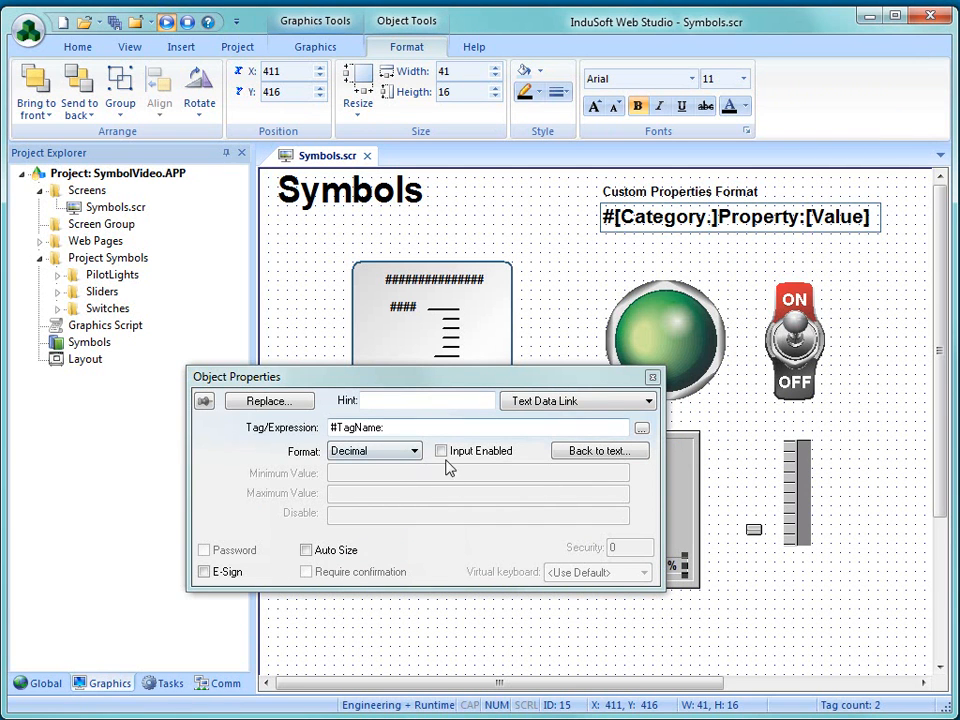
{"action": "left_click", "coordinate": [652, 377]}
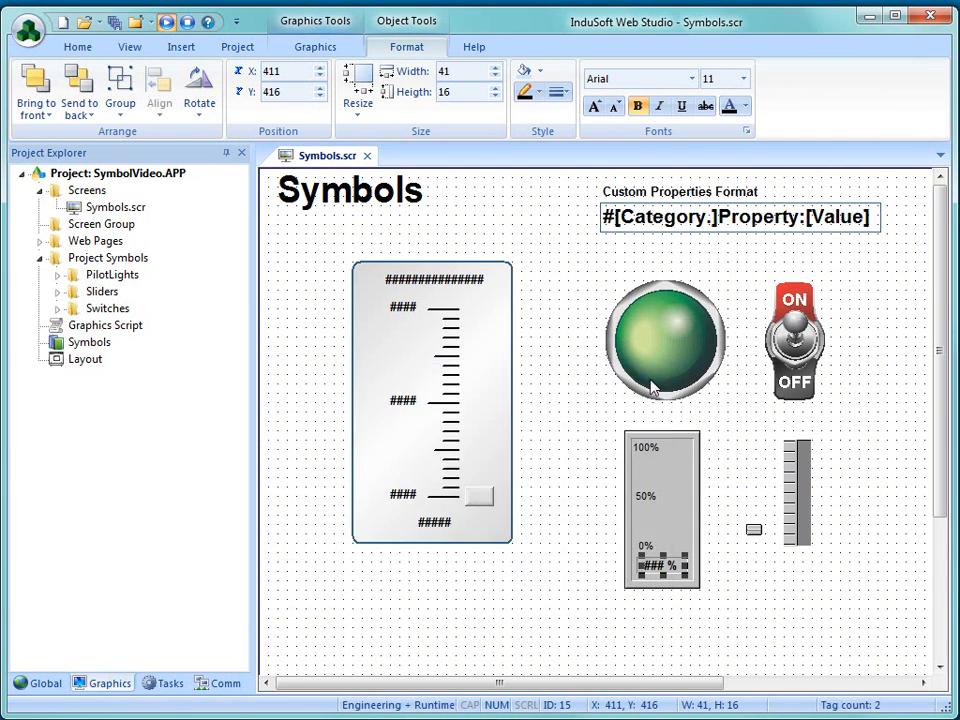
- Unlink the pilot light from its linked symbol and pull its lit and unlit images apart, moving the unlit one to X 420, Y 110
{"action": "right_click", "coordinate": [690, 365]}
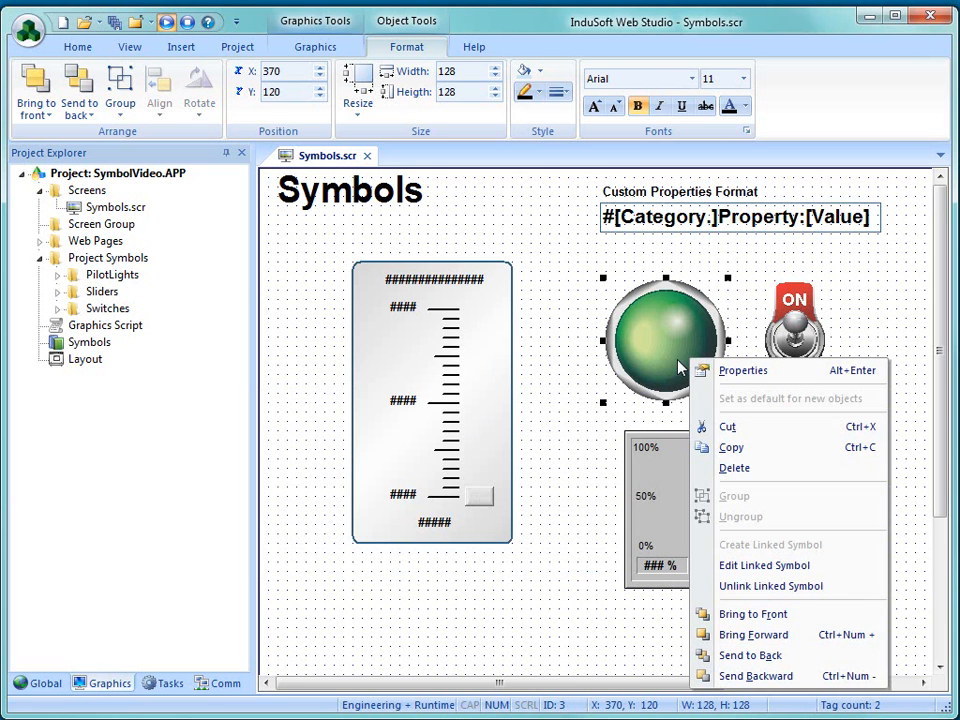
{"action": "left_click", "coordinate": [748, 588]}
{"action": "left_click_drag", "start_coordinate": [660, 356], "coordinate": [585, 415]}
{"action": "left_click_drag", "start_coordinate": [686, 330], "coordinate": [737, 316]}
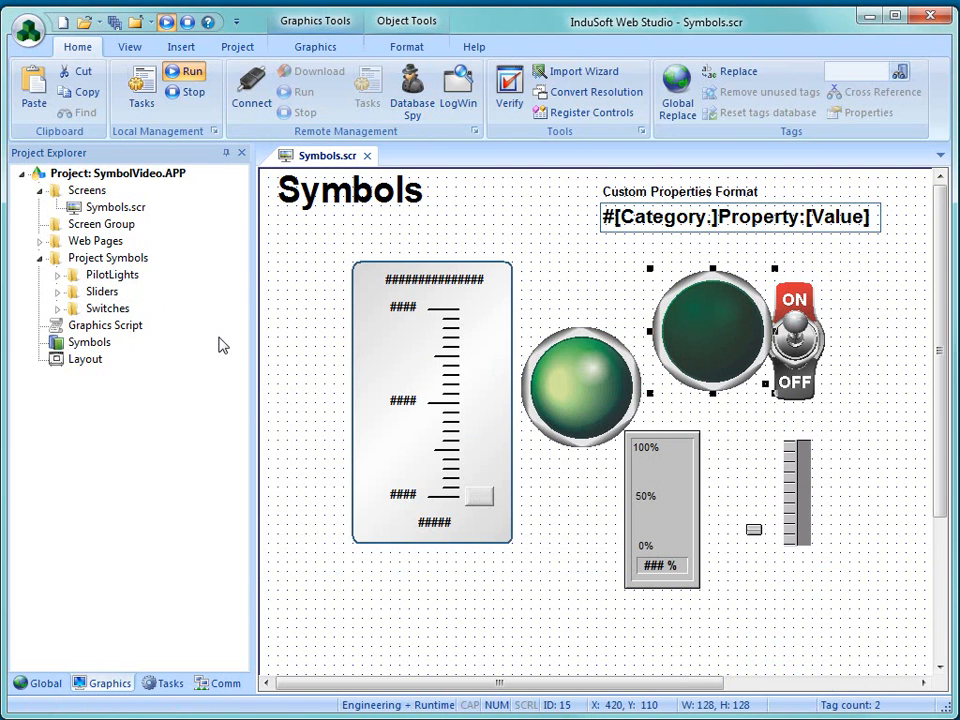
- Delete both pilot light images and all the loose parts of the small slider from the screen
{"action": "key", "text": "Delete"}
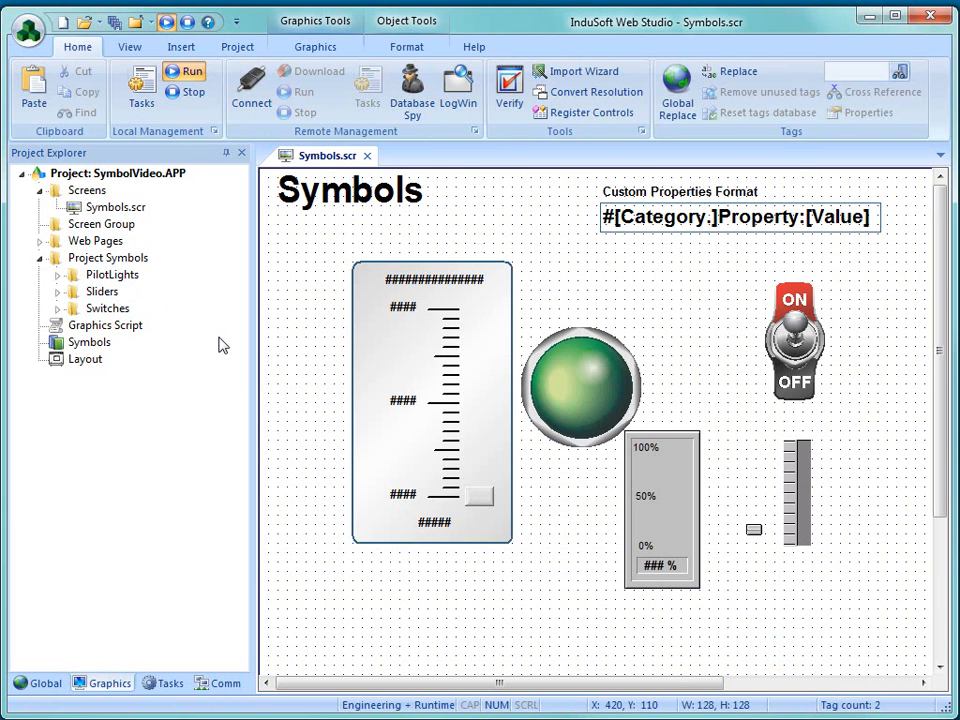
{"action": "left_click", "coordinate": [596, 424]}
{"action": "key", "text": "Delete"}
{"action": "left_click", "coordinate": [631, 470]}
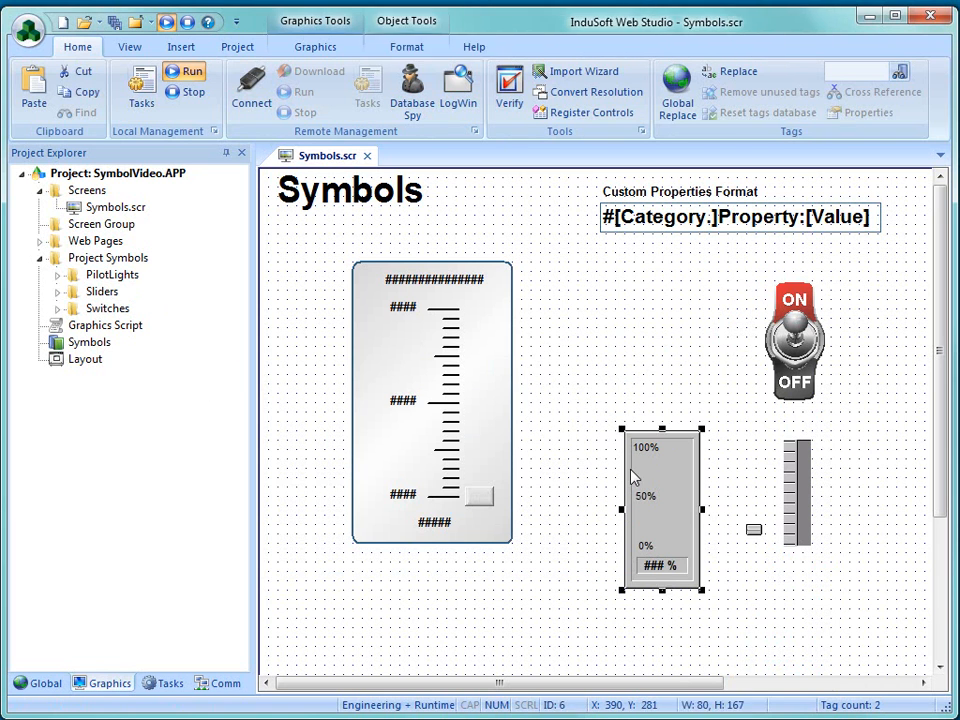
{"action": "key", "text": "Delete"}
{"action": "left_click_drag", "start_coordinate": [570, 409], "coordinate": [845, 619]}
{"action": "key", "text": "Delete"}
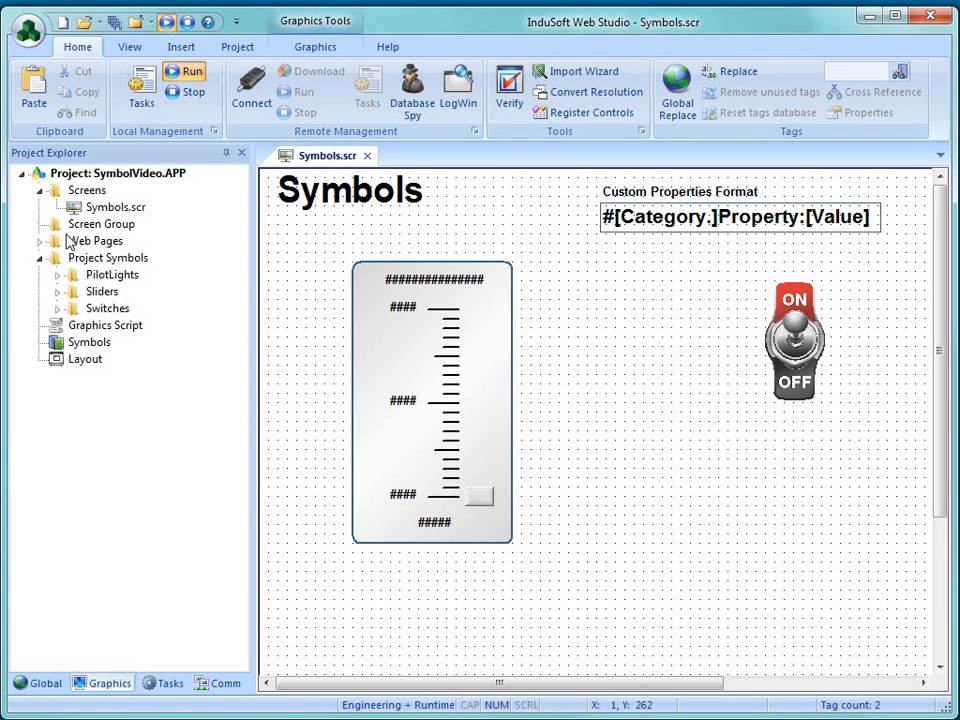
- Insert the red 7 Segment 1 digit symbol from the system symbols' 7 Segment LED category at X 370, Y 260
{"action": "double_click", "coordinate": [88, 342]}
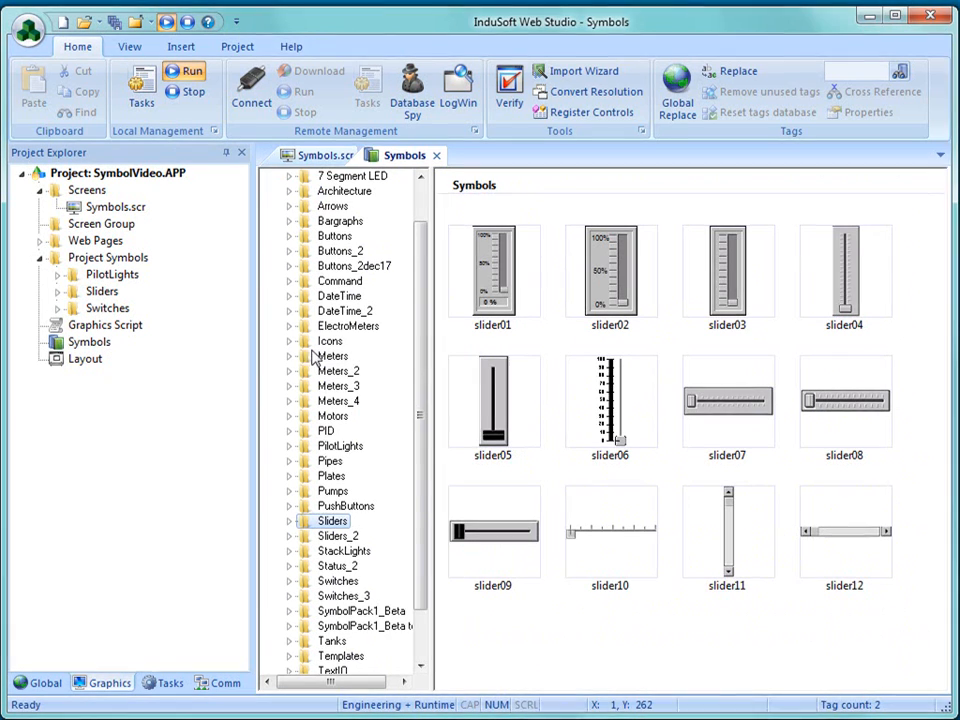
{"action": "scroll", "coordinate": [424, 283], "scroll_direction": "up", "scroll_amount": 1}
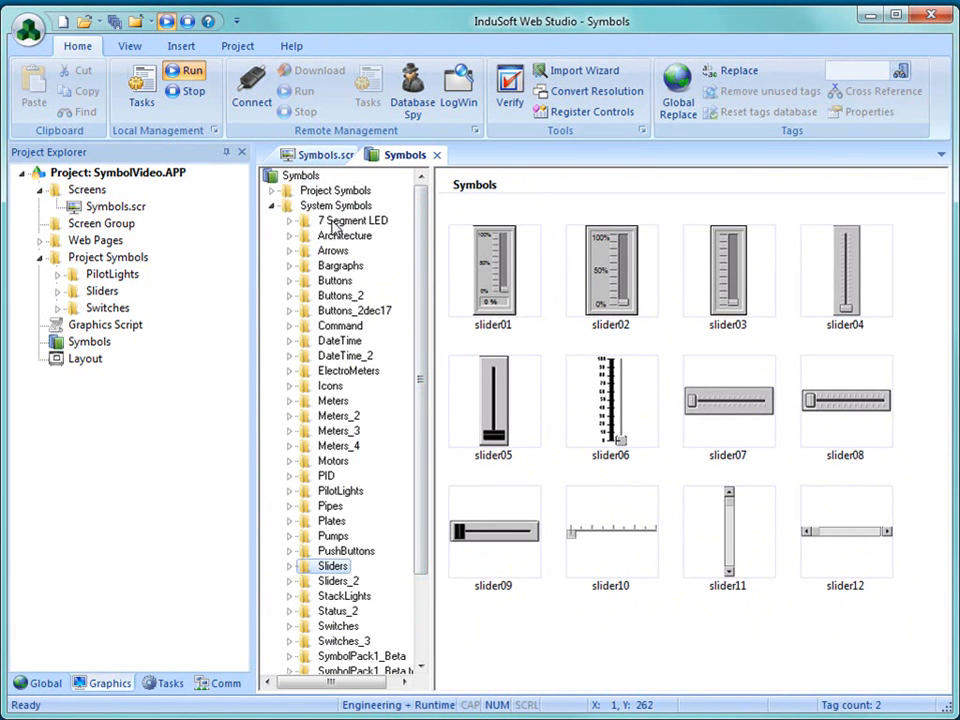
{"action": "left_click", "coordinate": [334, 222]}
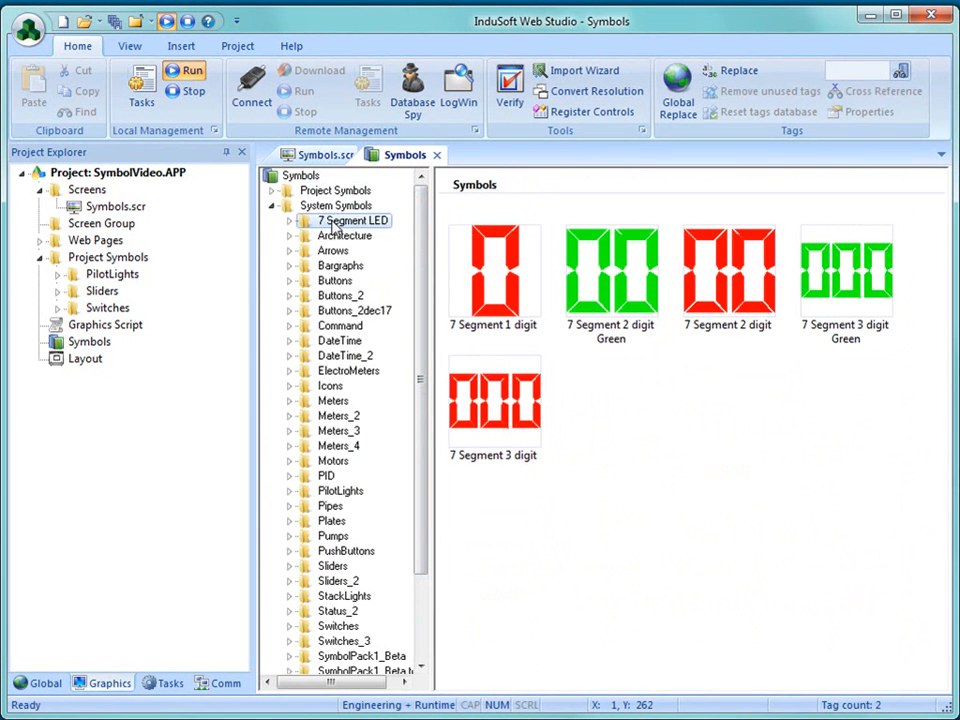
{"action": "double_click", "coordinate": [505, 280]}
{"action": "left_click", "coordinate": [608, 430]}
{"action": "left_click_drag", "start_coordinate": [632, 514], "coordinate": [625, 490]}
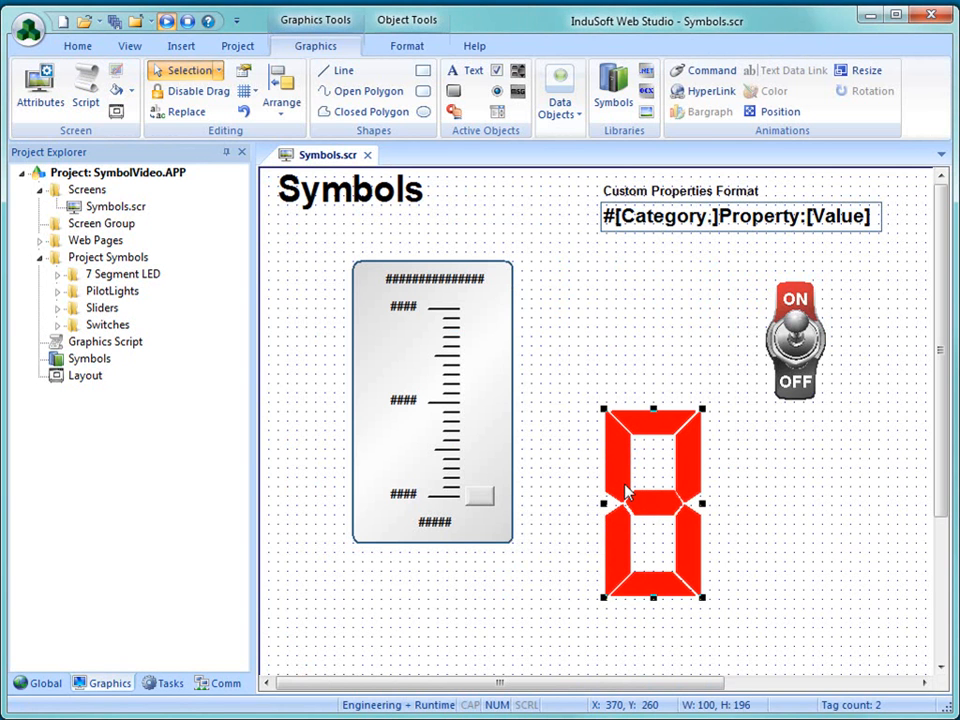
- Open the seven-segment digit's linked symbol for editing and examine the full show condition of its uppermost segment
{"action": "right_click", "coordinate": [625, 490]}
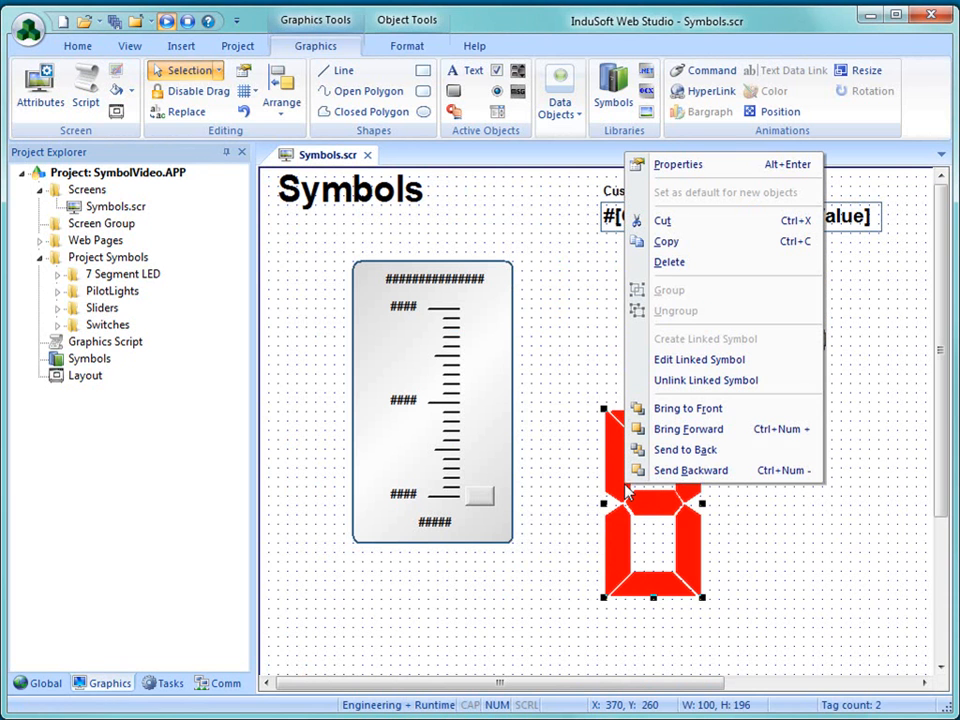
{"action": "left_click", "coordinate": [674, 360]}
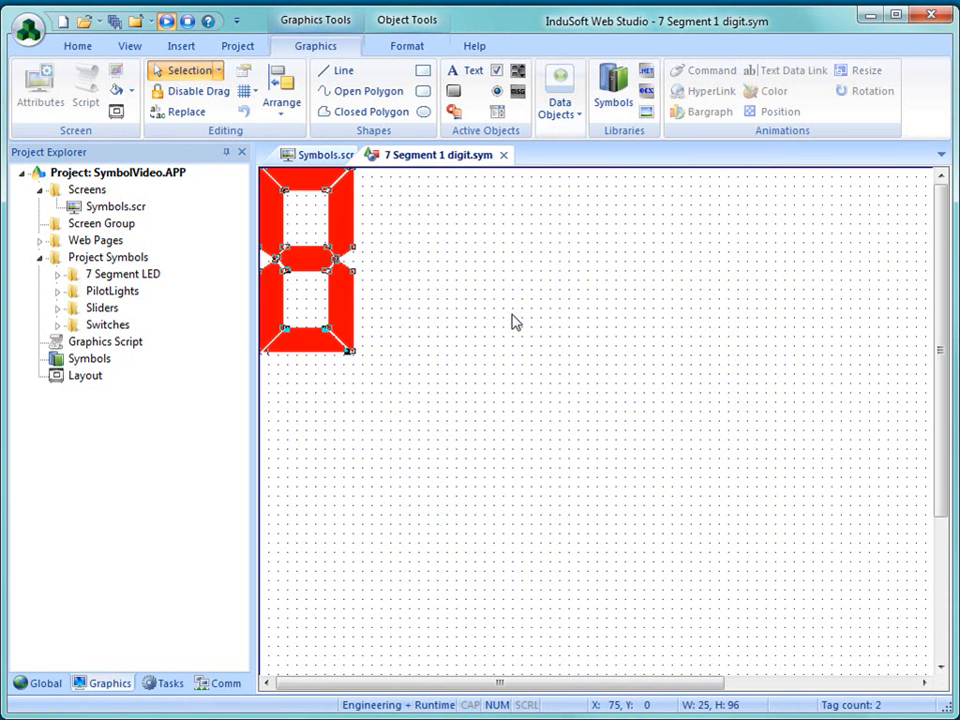
{"action": "left_click", "coordinate": [310, 192]}
{"action": "mouse_move", "coordinate": [306, 186]}
{"action": "left_mouse_down"}
{"action": "mouse_move", "coordinate": [426, 240]}
{"action": "mouse_move", "coordinate": [304, 193]}
{"action": "mouse_move", "coordinate": [308, 178]}
{"action": "left_mouse_up"}
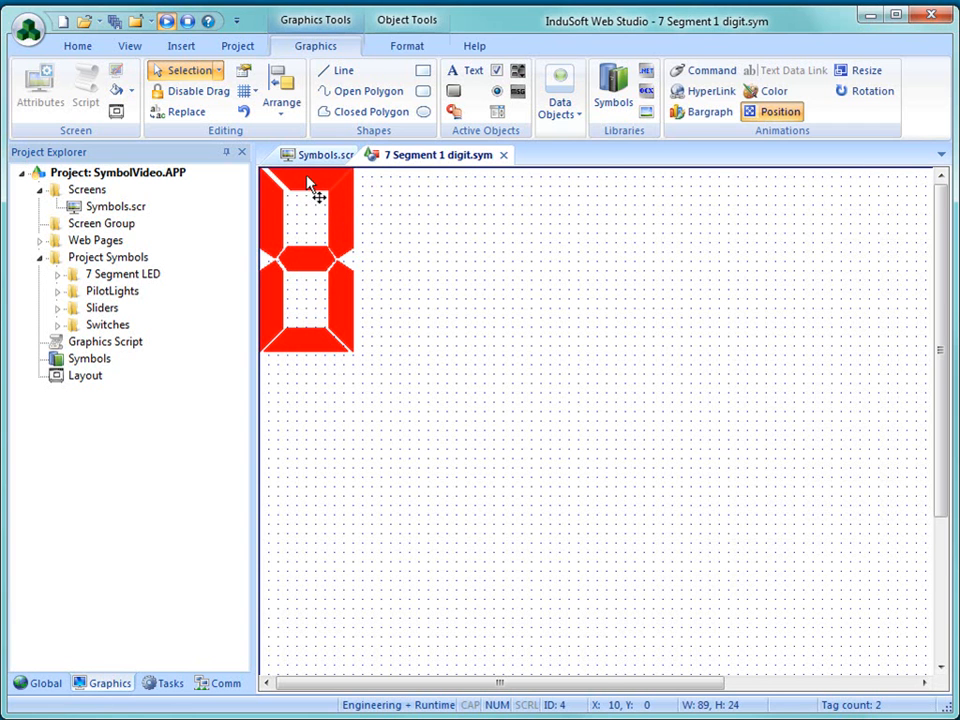
{"action": "double_click", "coordinate": [316, 193]}
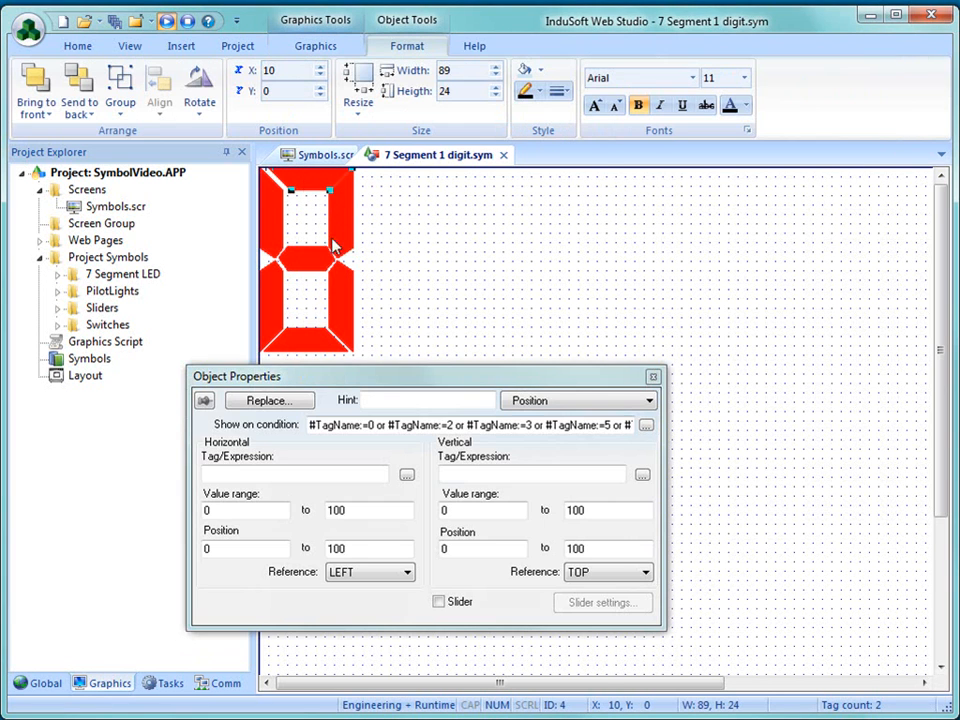
{"action": "double_click", "coordinate": [336, 427]}
{"action": "left_click_drag", "start_coordinate": [336, 427], "coordinate": [268, 420]}
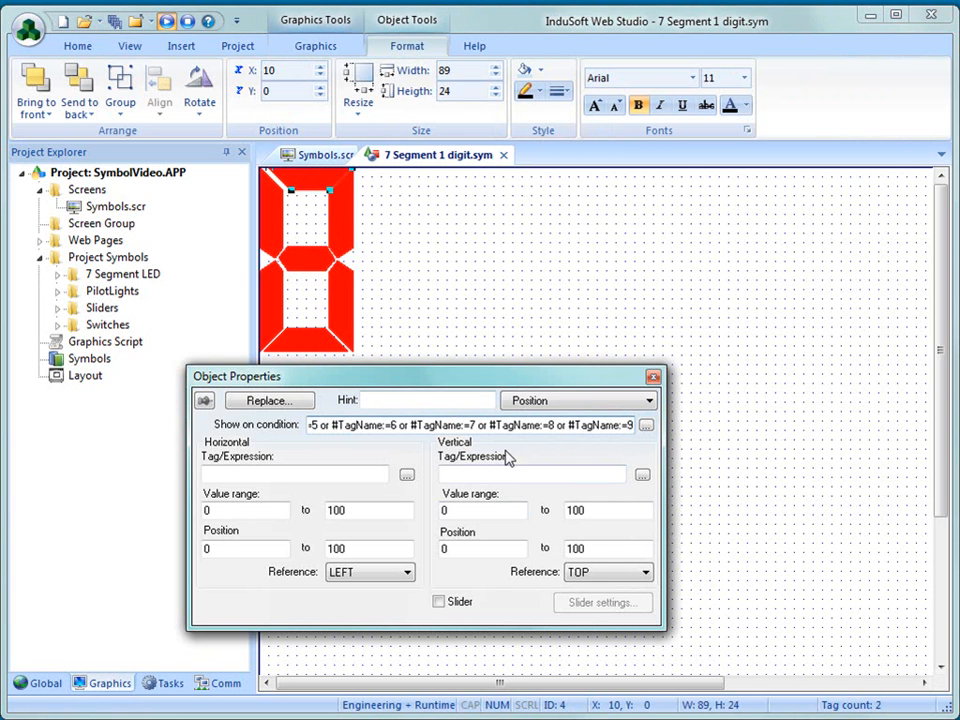
{"action": "key", "text": "Home"}
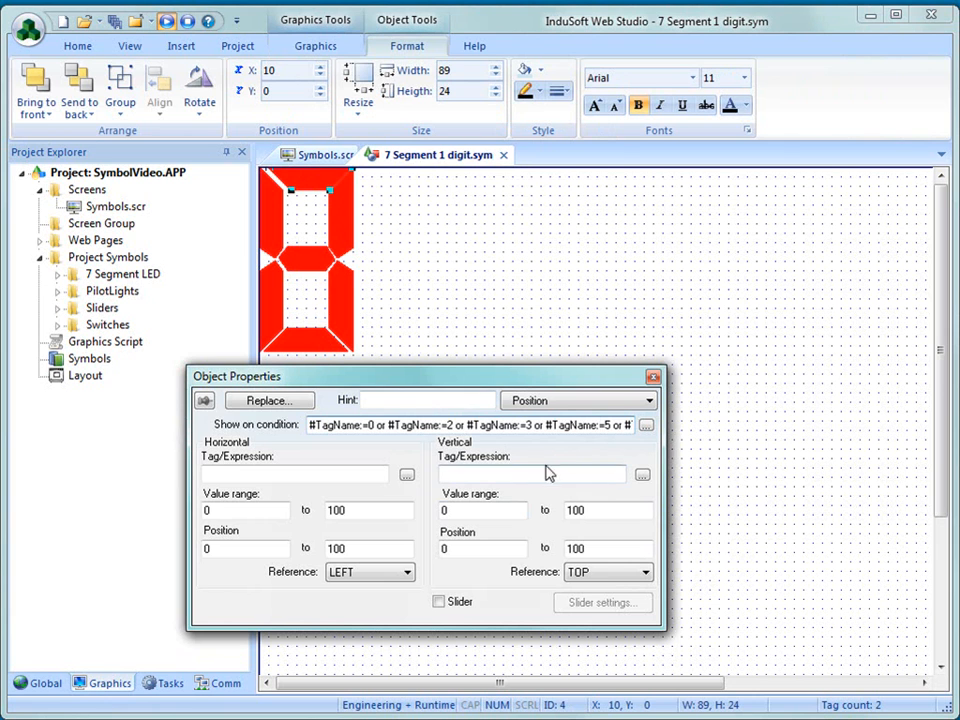
{"action": "mouse_move", "coordinate": [315, 193]}
{"action": "left_mouse_down"}
{"action": "mouse_move", "coordinate": [390, 220]}
{"action": "mouse_move", "coordinate": [313, 199]}
{"action": "left_mouse_up"}
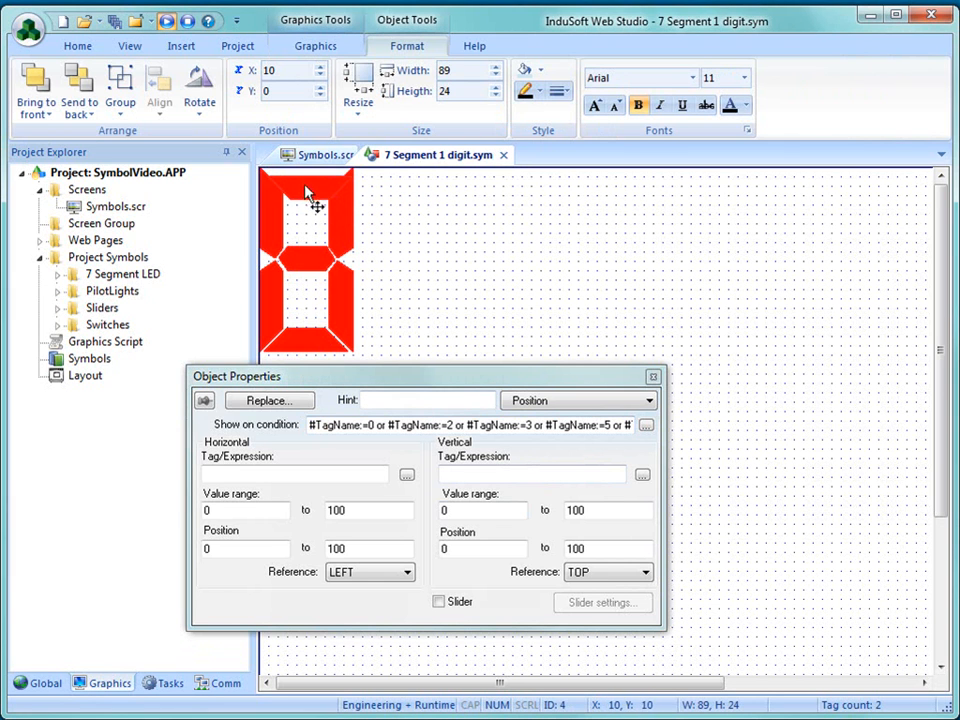
{"action": "left_click", "coordinate": [496, 288]}
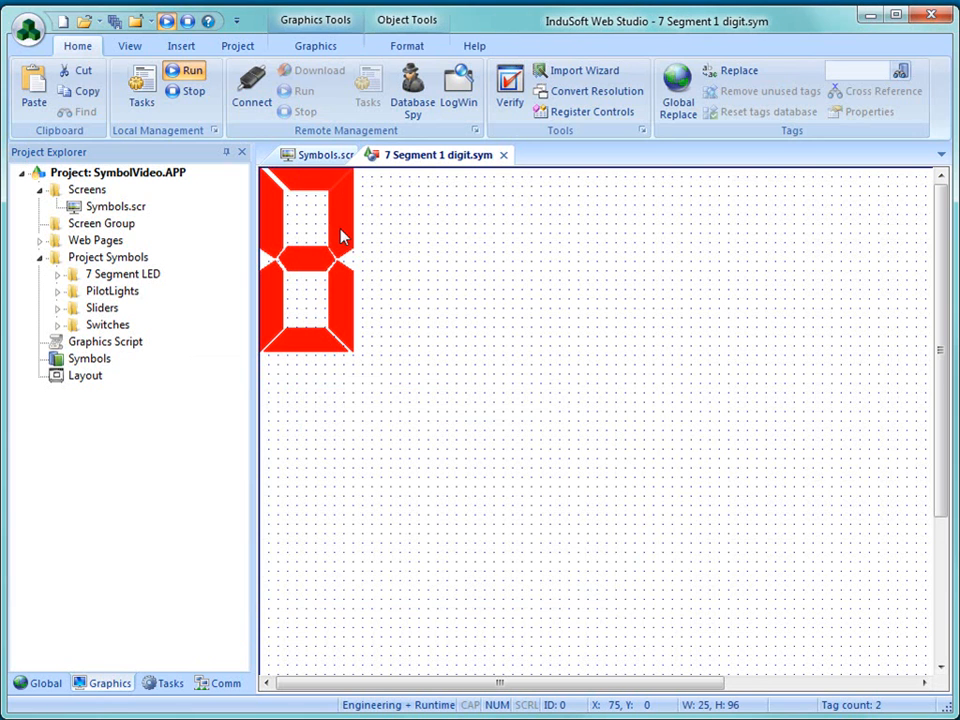
- Examine the show condition of the digit's upper-right segment, then close the symbol editor
{"action": "left_click", "coordinate": [340, 237]}
{"action": "double_click", "coordinate": [340, 237]}
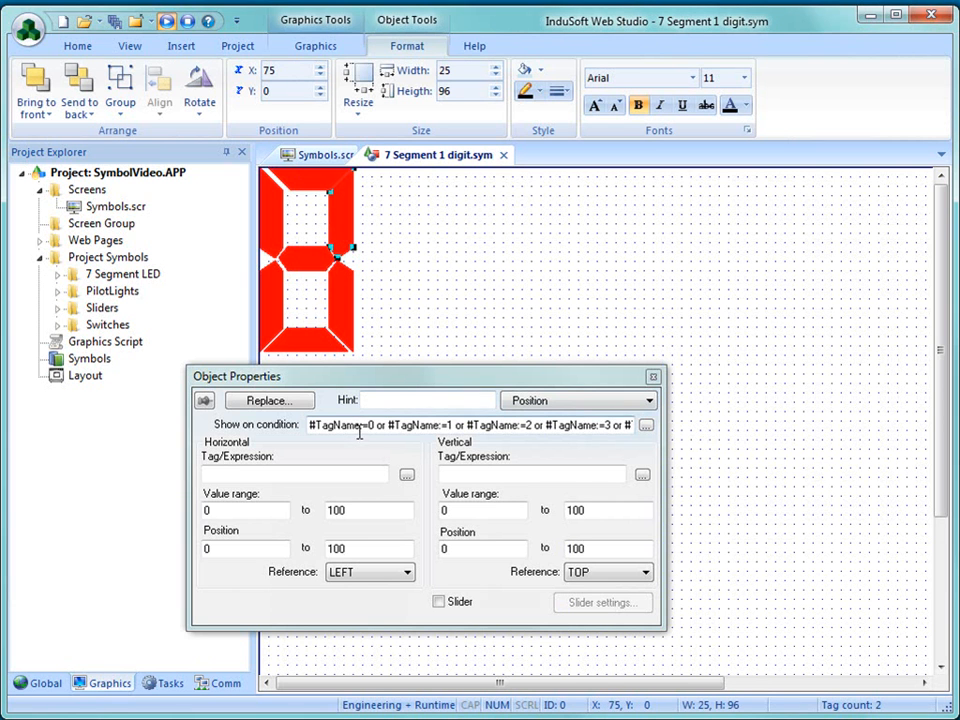
{"action": "left_click_drag", "start_coordinate": [590, 423], "coordinate": [650, 424]}
{"action": "left_click", "coordinate": [537, 430]}
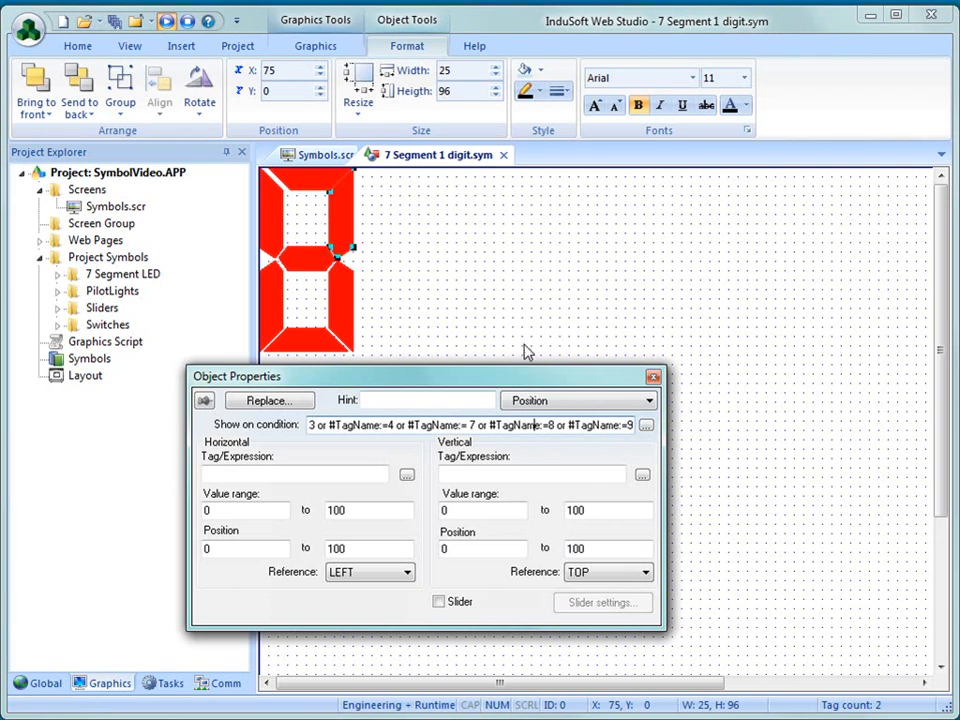
{"action": "left_click", "coordinate": [653, 376]}
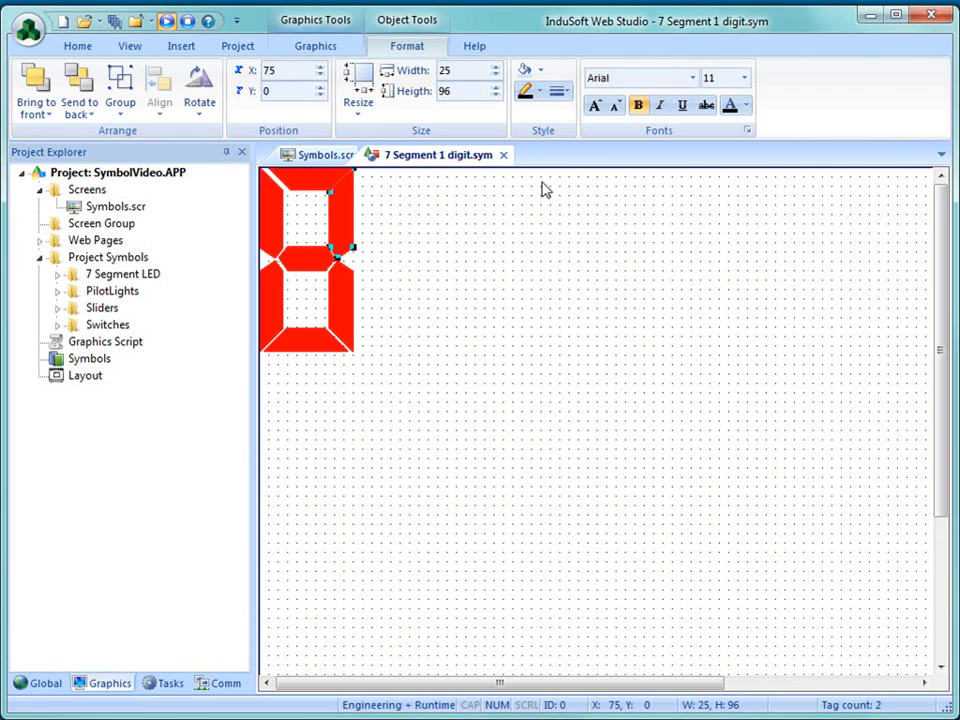
{"action": "left_click", "coordinate": [505, 155]}
- Turn off the linked size of the seven-segment digit and enlarge it to about 167 by 327 at X 340, Y 129
{"action": "left_click", "coordinate": [657, 437]}
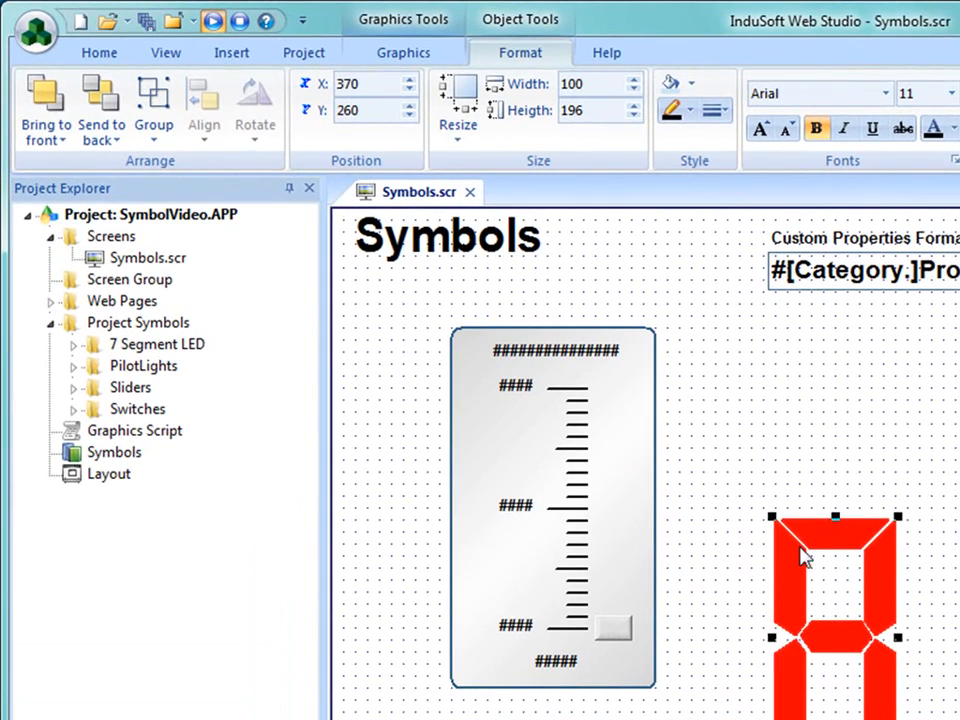
{"action": "right_click", "coordinate": [781, 597]}
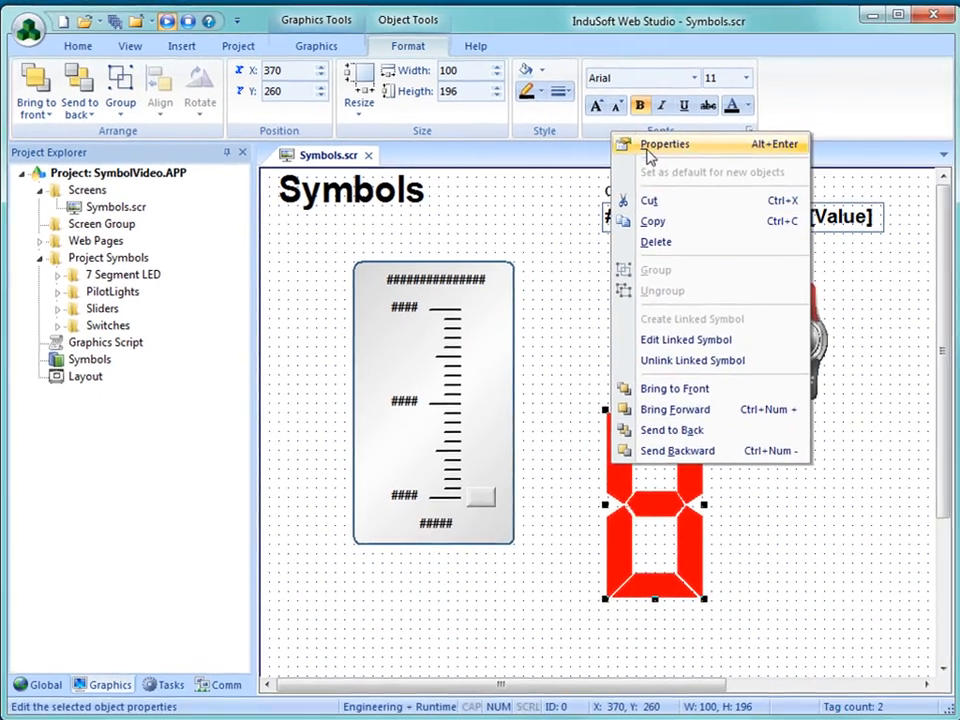
{"action": "left_click", "coordinate": [662, 144]}
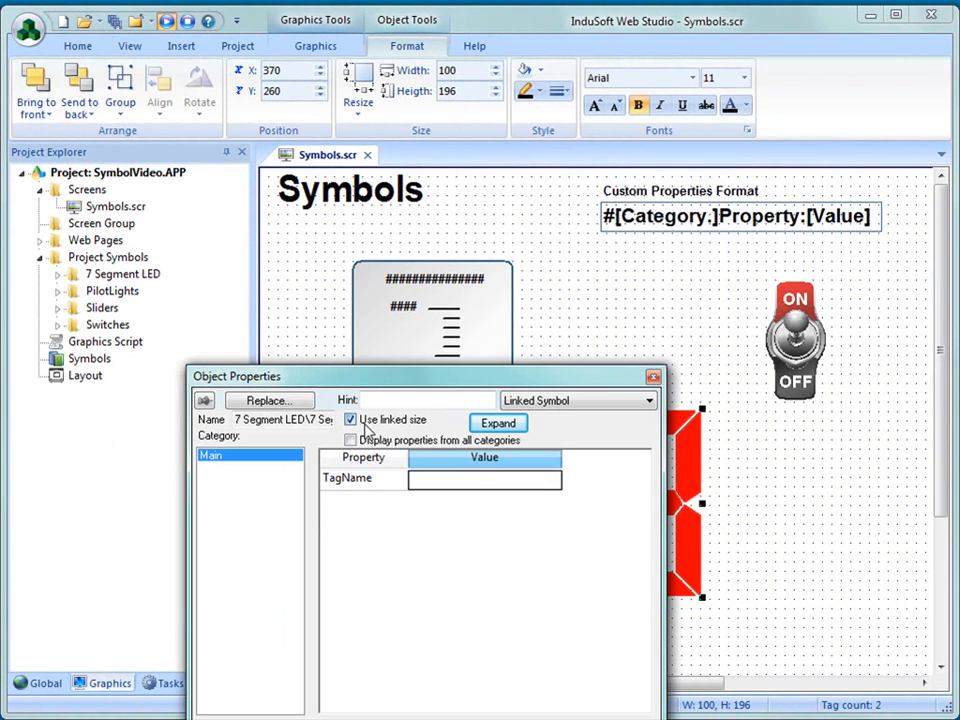
{"action": "left_click", "coordinate": [741, 443]}
{"action": "left_click", "coordinate": [700, 420]}
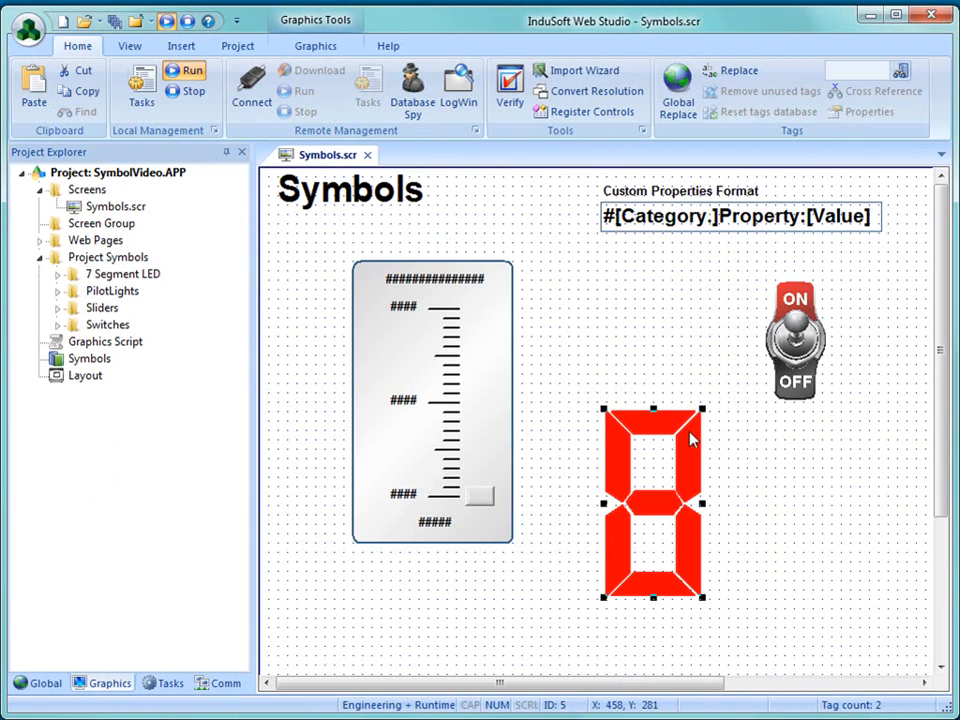
{"action": "left_click_drag", "start_coordinate": [700, 420], "coordinate": [906, 285]}
{"action": "left_click_drag", "start_coordinate": [754, 439], "coordinate": [720, 429]}
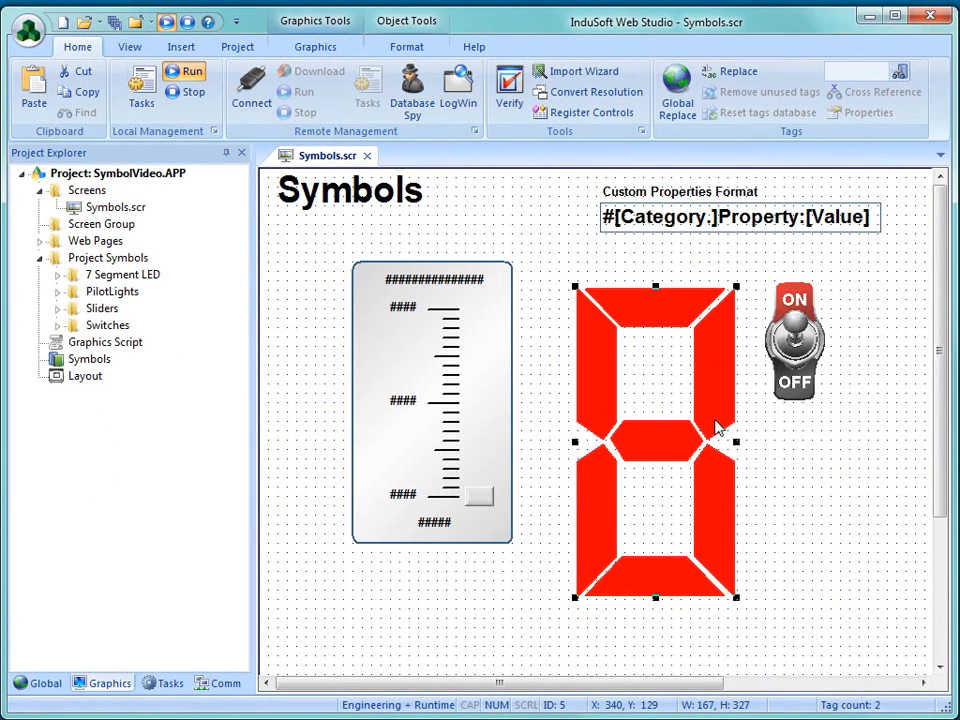
- Turn off the linked size of the ON/OFF switch and resize it to slightly larger than its original size
{"action": "left_click", "coordinate": [795, 346]}
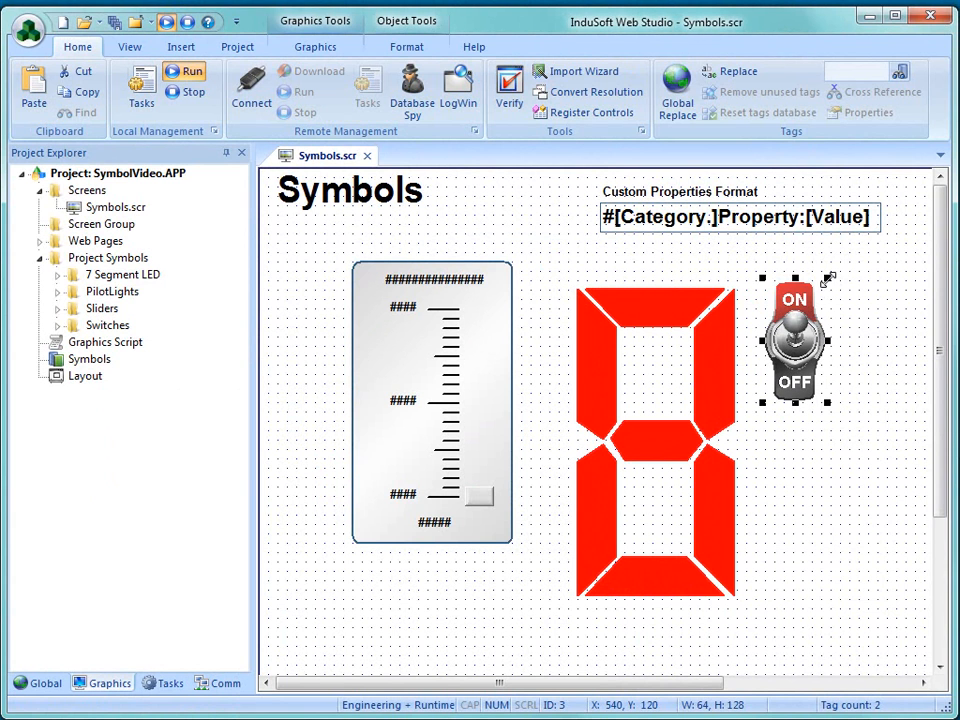
{"action": "right_click", "coordinate": [809, 337]}
{"action": "left_click", "coordinate": [862, 347]}
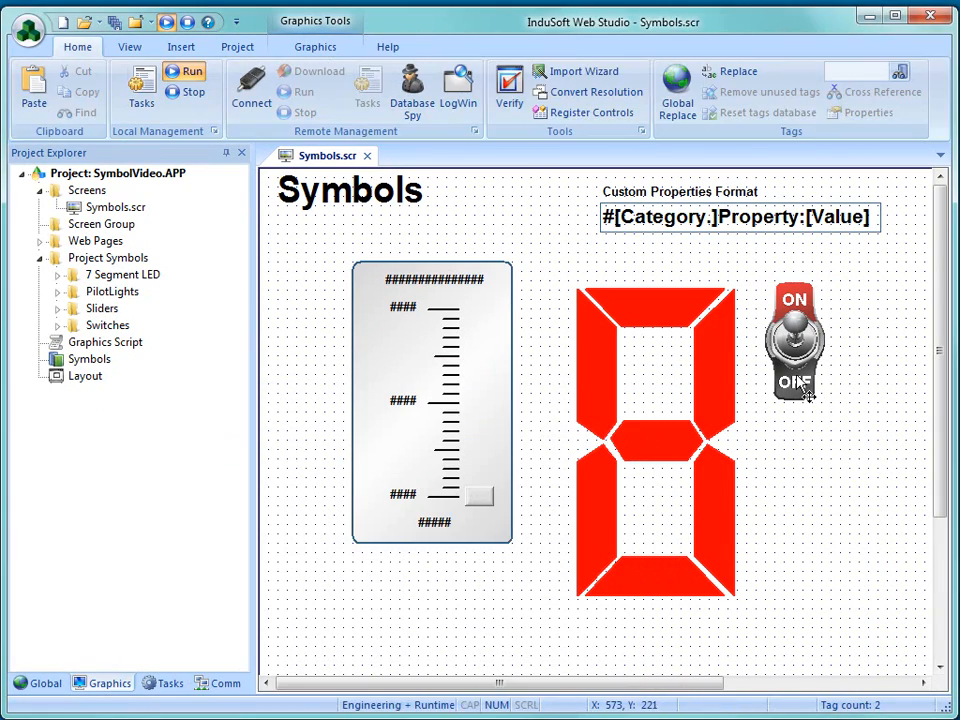
{"action": "left_click", "coordinate": [812, 388]}
{"action": "left_click_drag", "start_coordinate": [822, 410], "coordinate": [895, 502]}
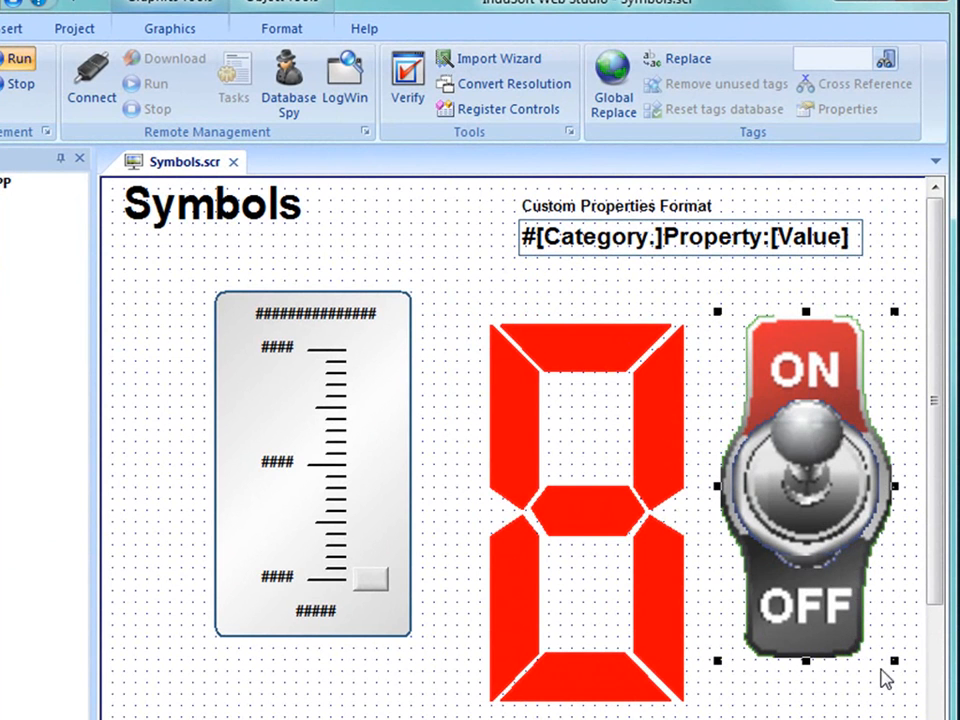
{"action": "left_click_drag", "start_coordinate": [893, 660], "coordinate": [810, 563]}
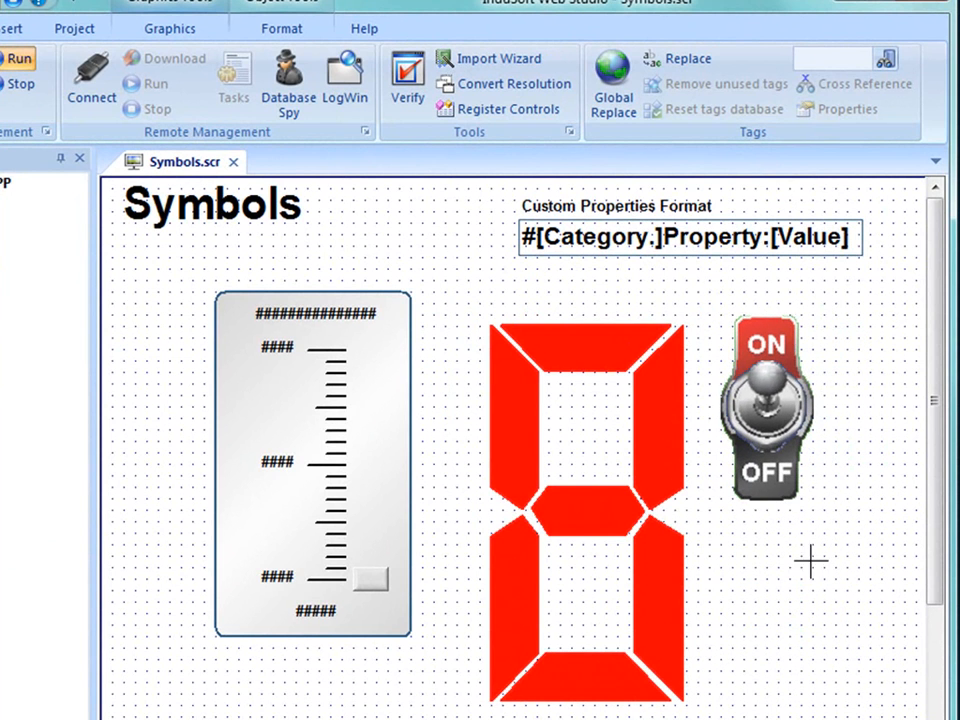
{"action": "left_click", "coordinate": [812, 645]}
- Turn off the linked size of the large Temperature slider in its linked symbol properties
{"action": "left_click", "coordinate": [393, 608]}
{"action": "right_click", "coordinate": [393, 608]}
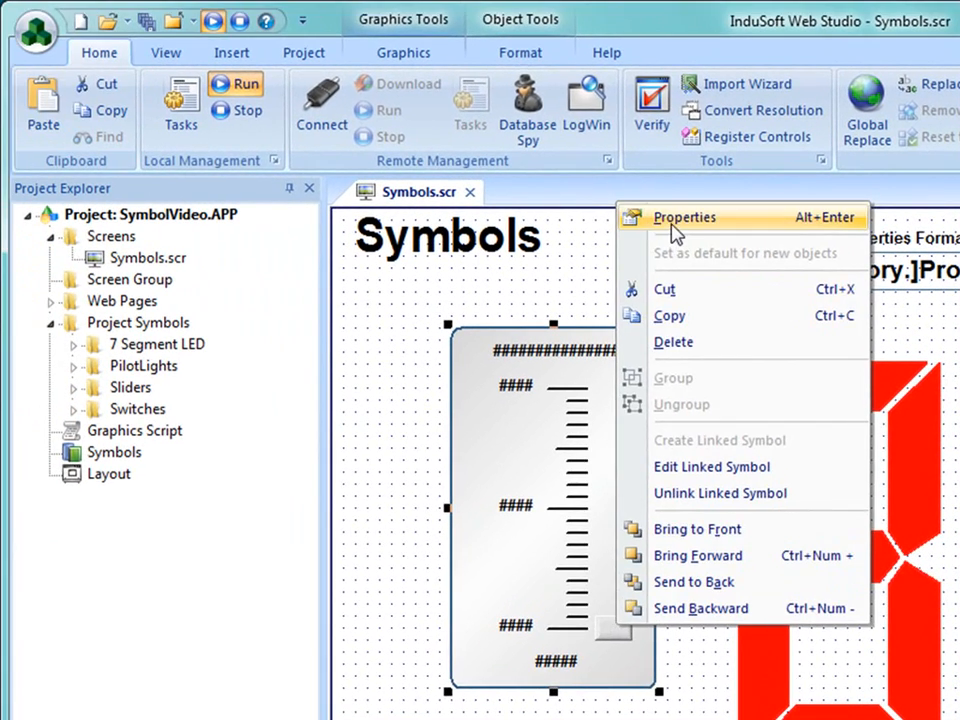
{"action": "left_click", "coordinate": [660, 214]}
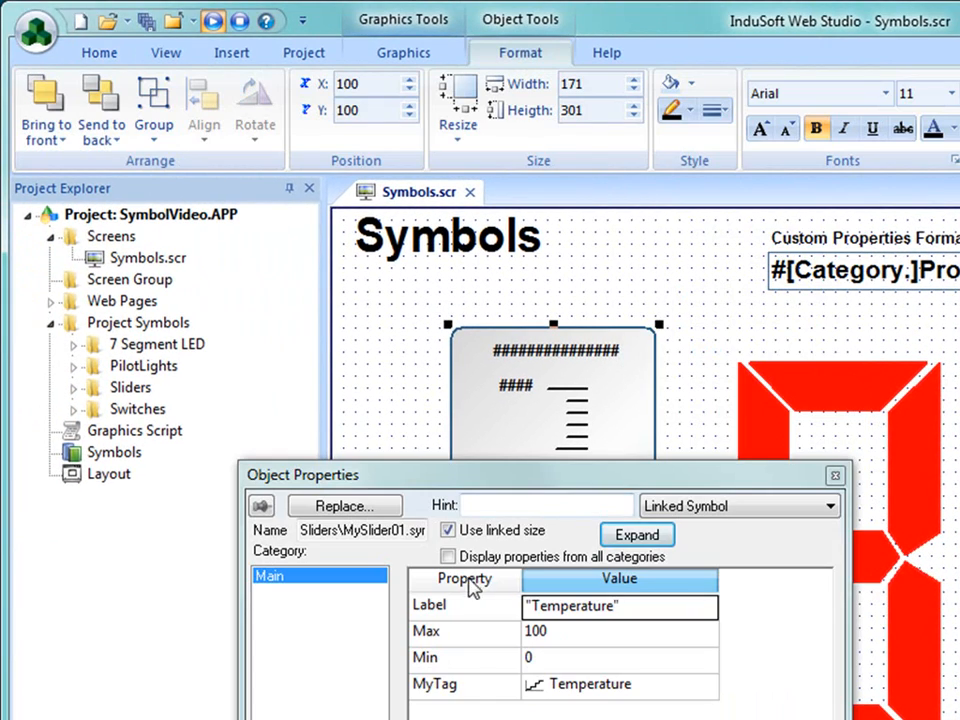
{"action": "left_click", "coordinate": [447, 530]}
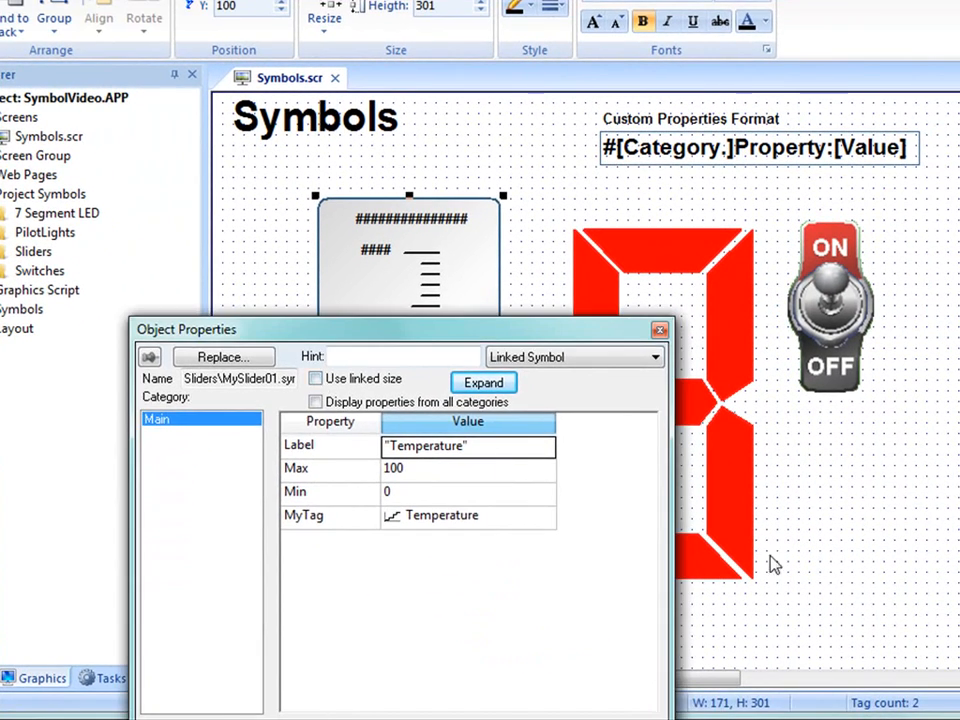
{"action": "left_click", "coordinate": [839, 572]}
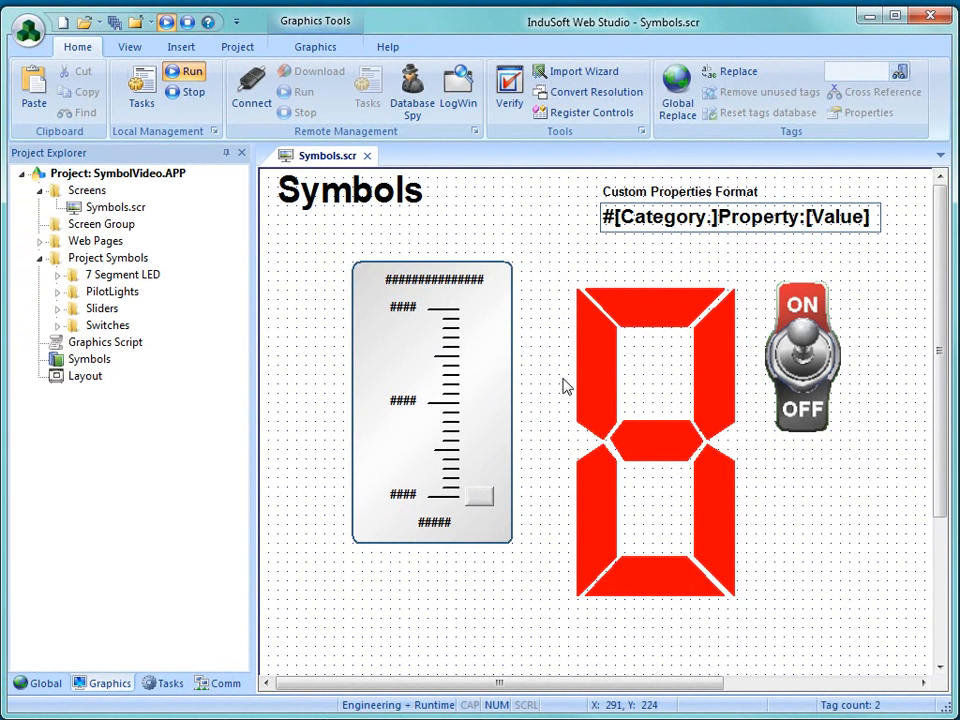
- Send the project symbol MySlider01.sym to the system symbols, saving it under the same name in the Sliders folder
{"action": "left_click", "coordinate": [620, 386]}
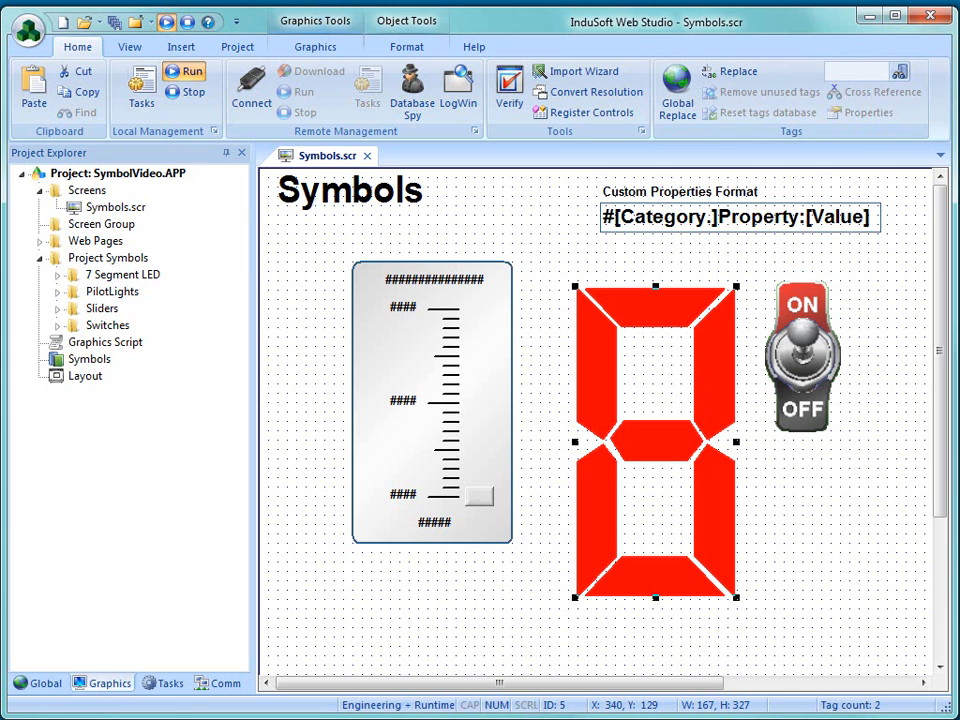
{"action": "left_click", "coordinate": [446, 418]}
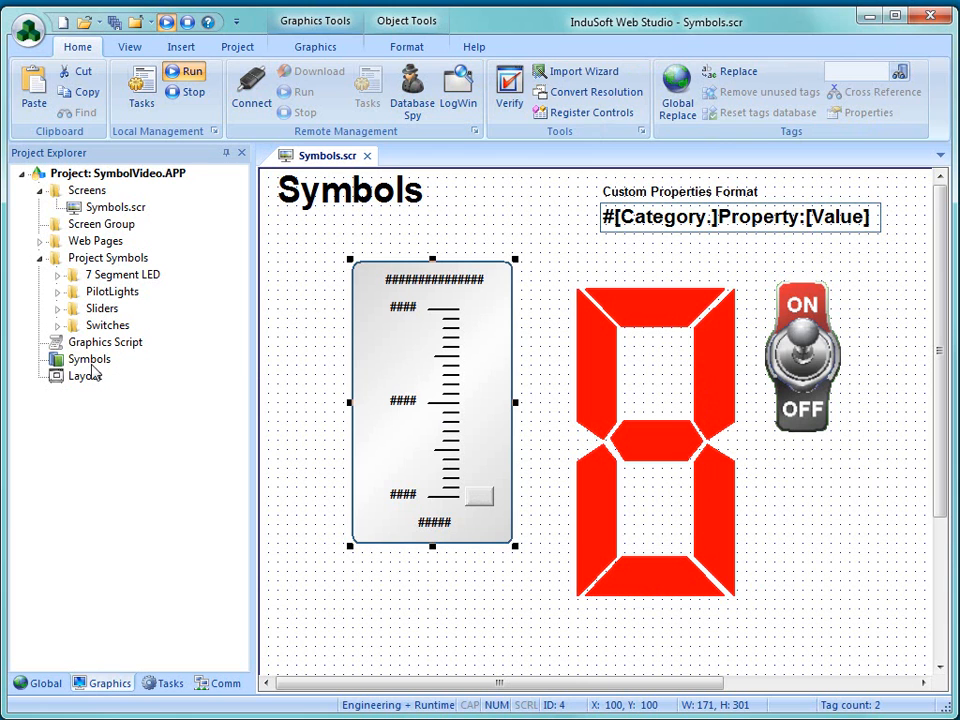
{"action": "left_click", "coordinate": [57, 308]}
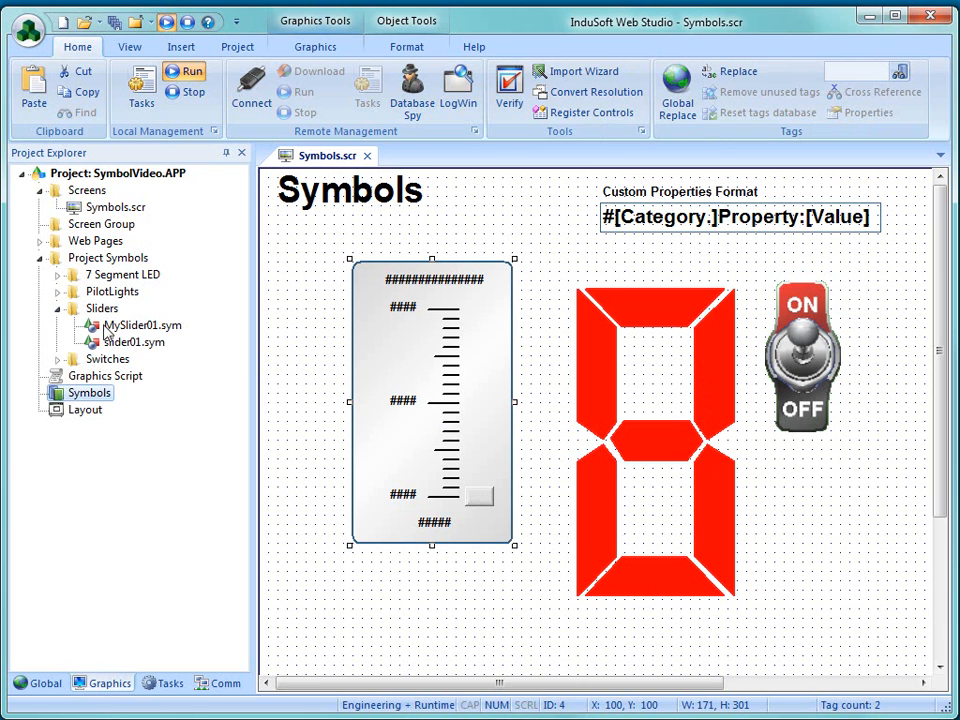
{"action": "left_click", "coordinate": [119, 330]}
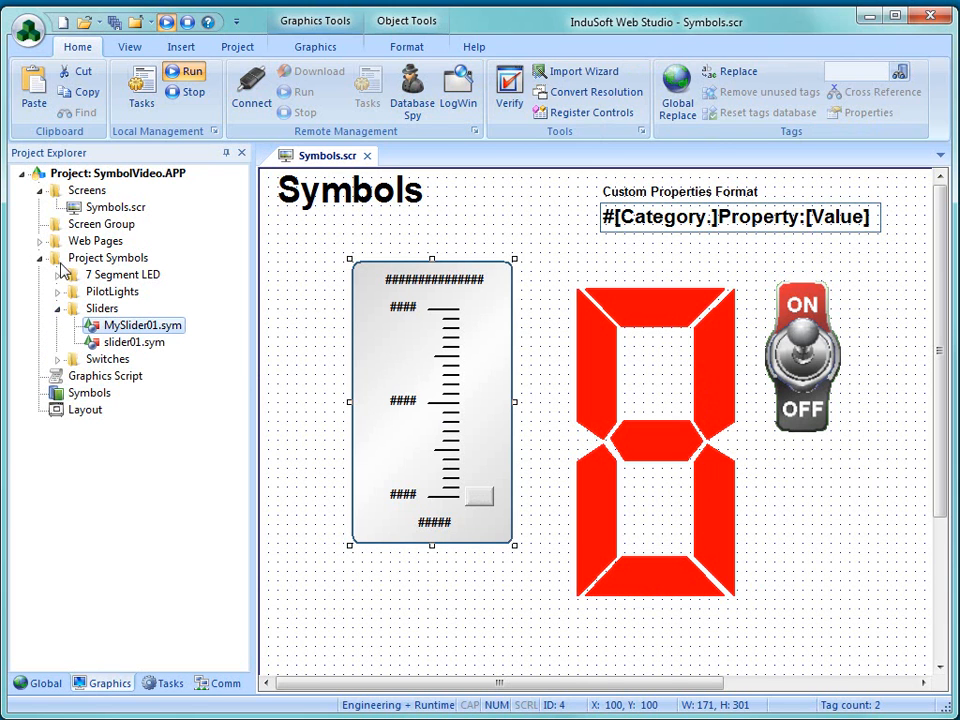
{"action": "right_click", "coordinate": [121, 330]}
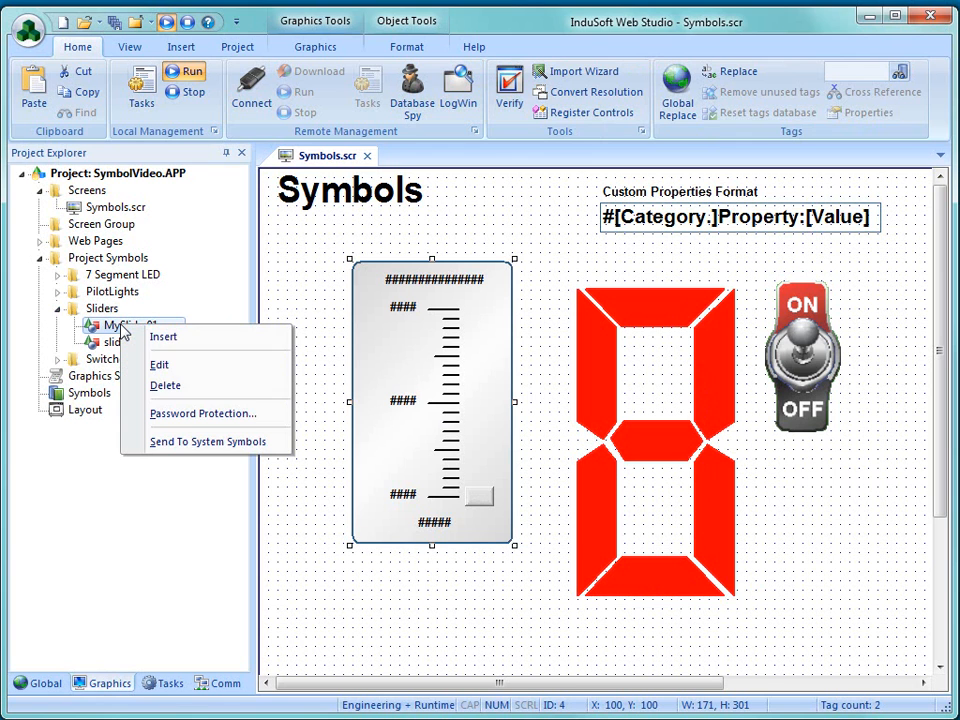
{"action": "left_click", "coordinate": [168, 444]}
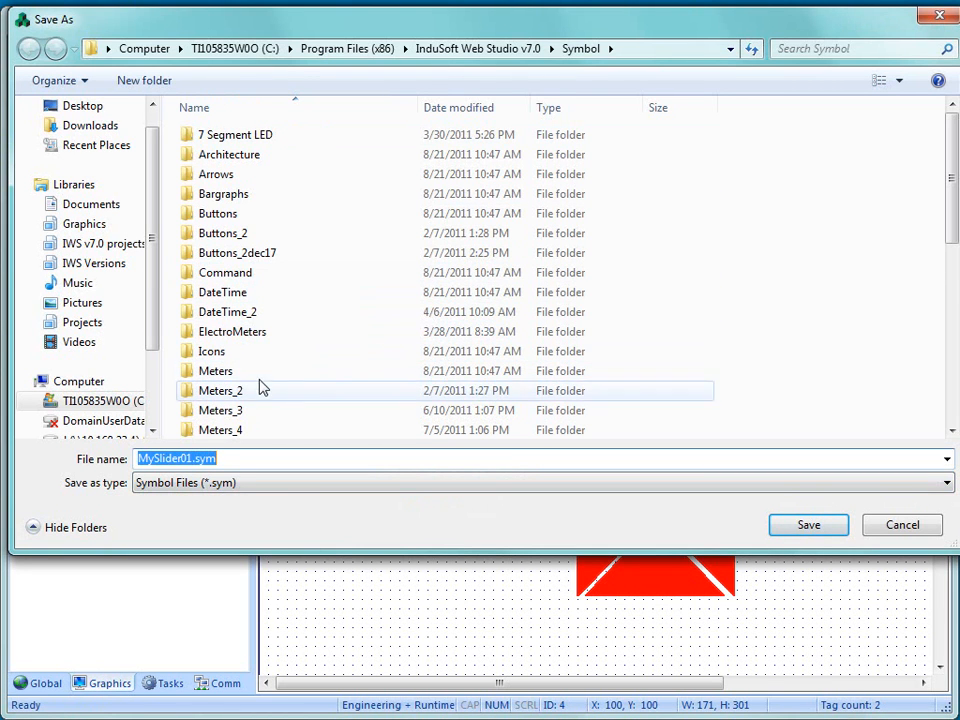
{"action": "left_click_drag", "start_coordinate": [953, 230], "coordinate": [955, 295]}
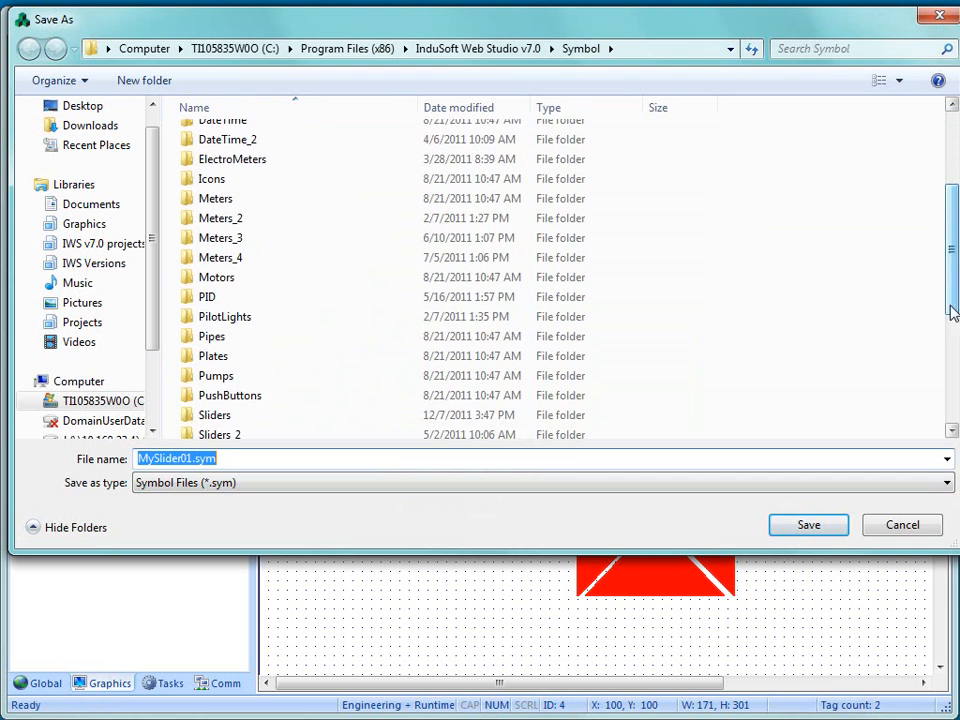
{"action": "double_click", "coordinate": [210, 420]}
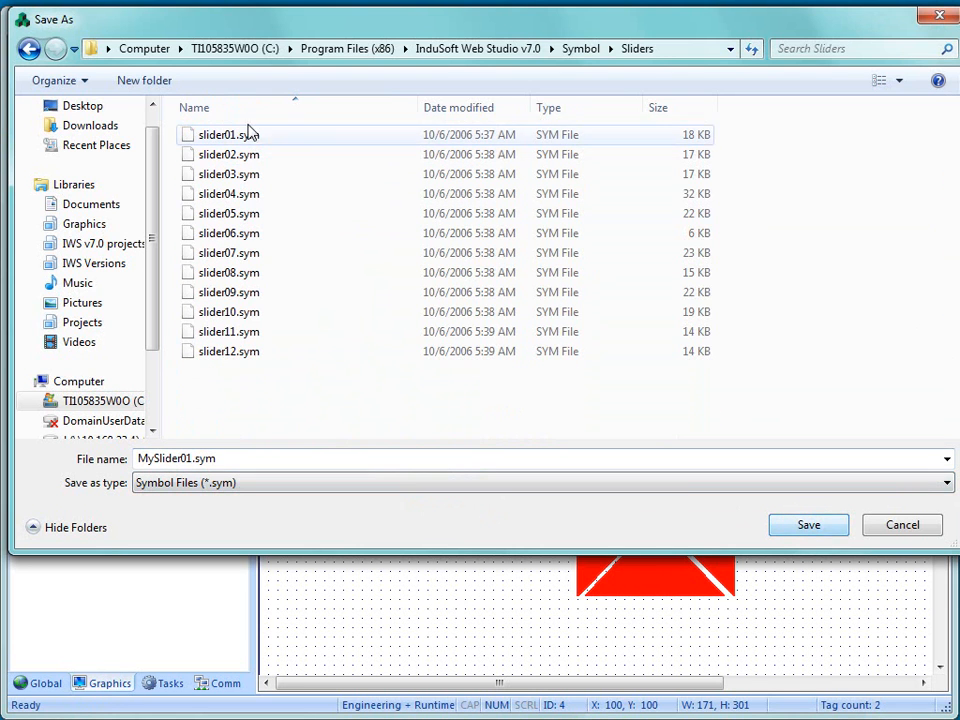
{"action": "left_click", "coordinate": [776, 529]}
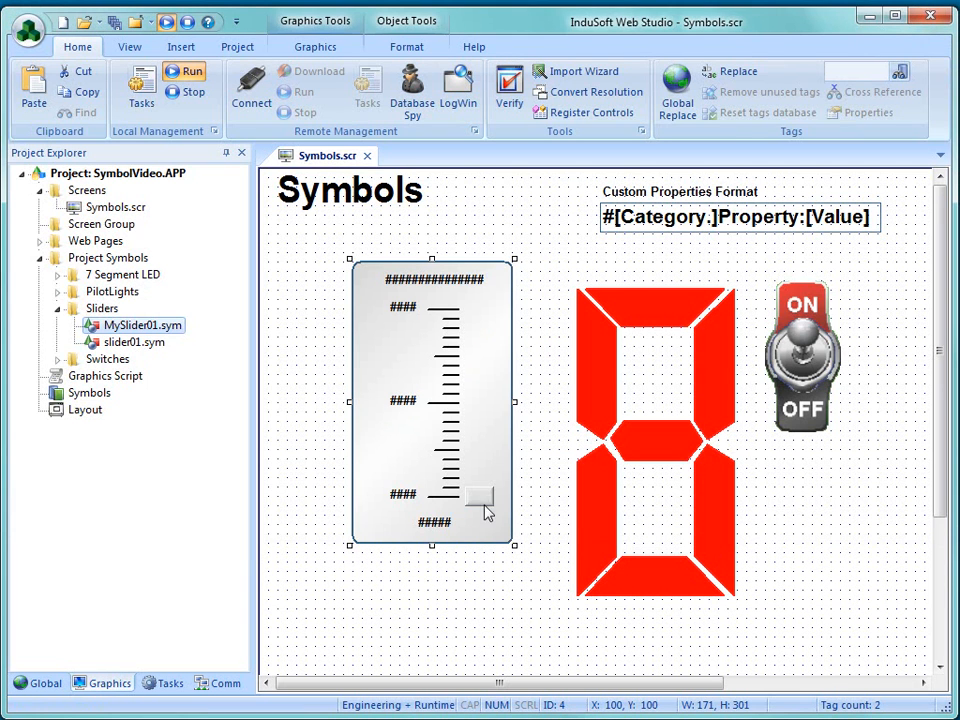
- Check the Sliders folder of the system symbols library for MySlider01, then close the library
{"action": "left_click", "coordinate": [58, 395]}
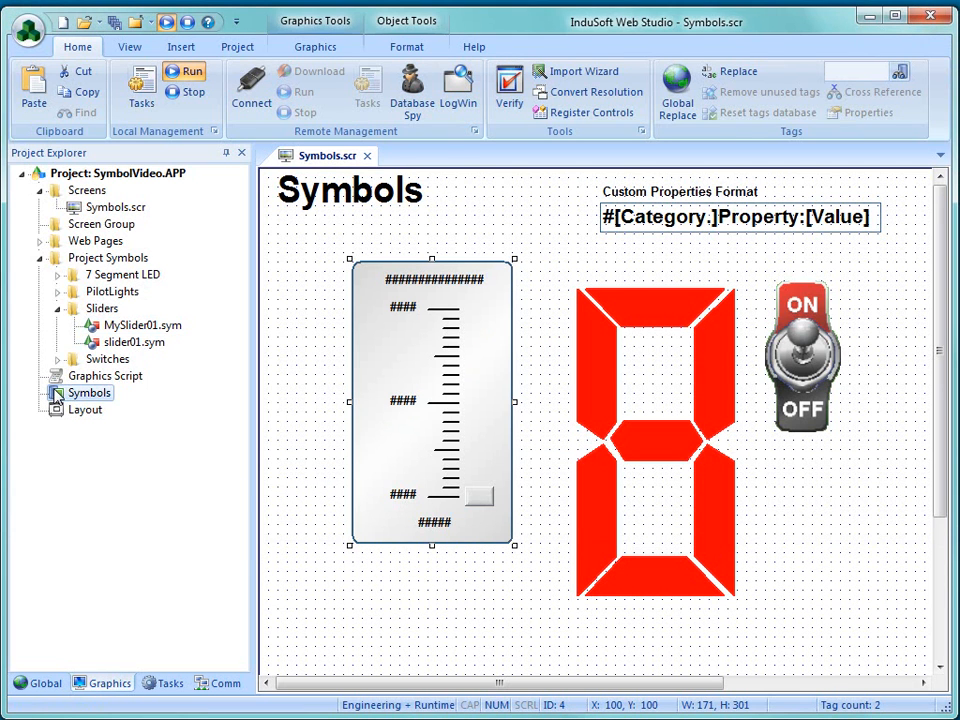
{"action": "double_click", "coordinate": [58, 395]}
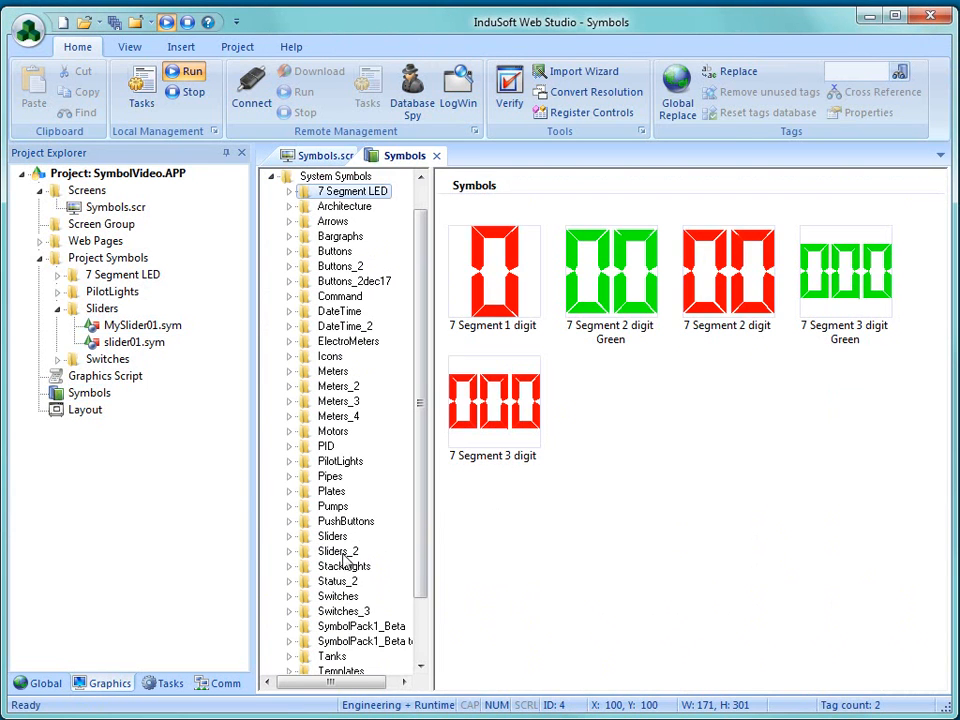
{"action": "left_click", "coordinate": [335, 521]}
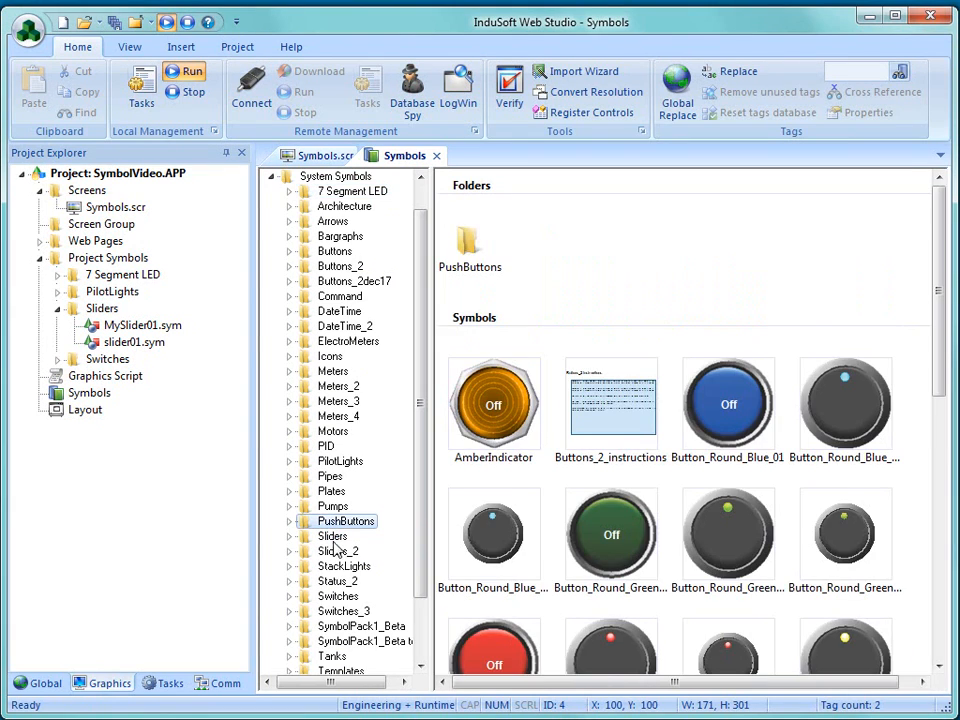
{"action": "left_click", "coordinate": [333, 537]}
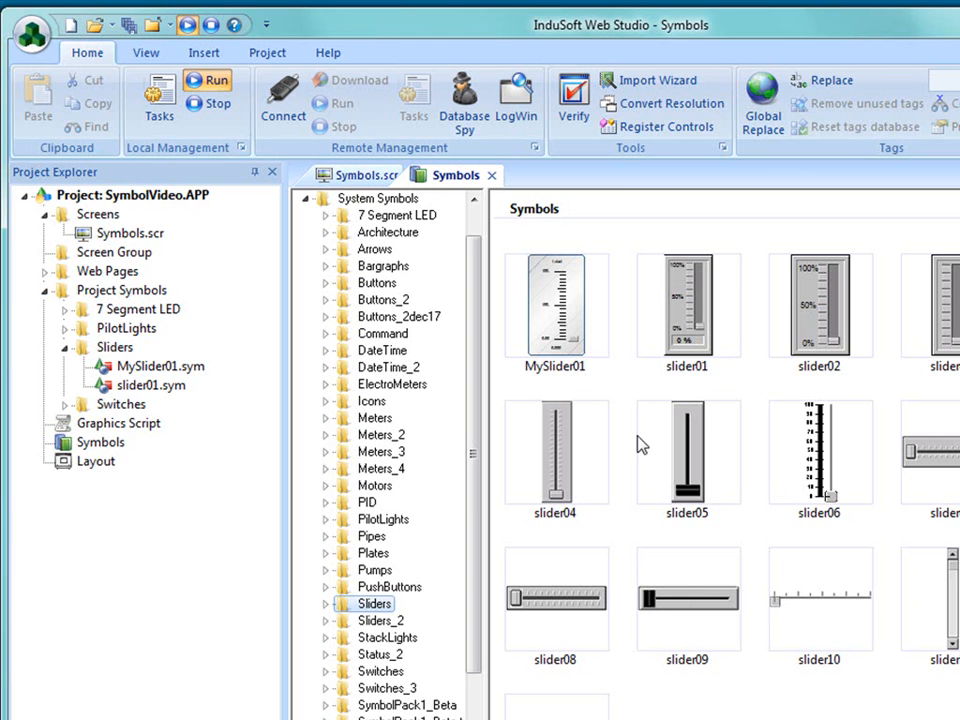
{"action": "left_click", "coordinate": [492, 176]}
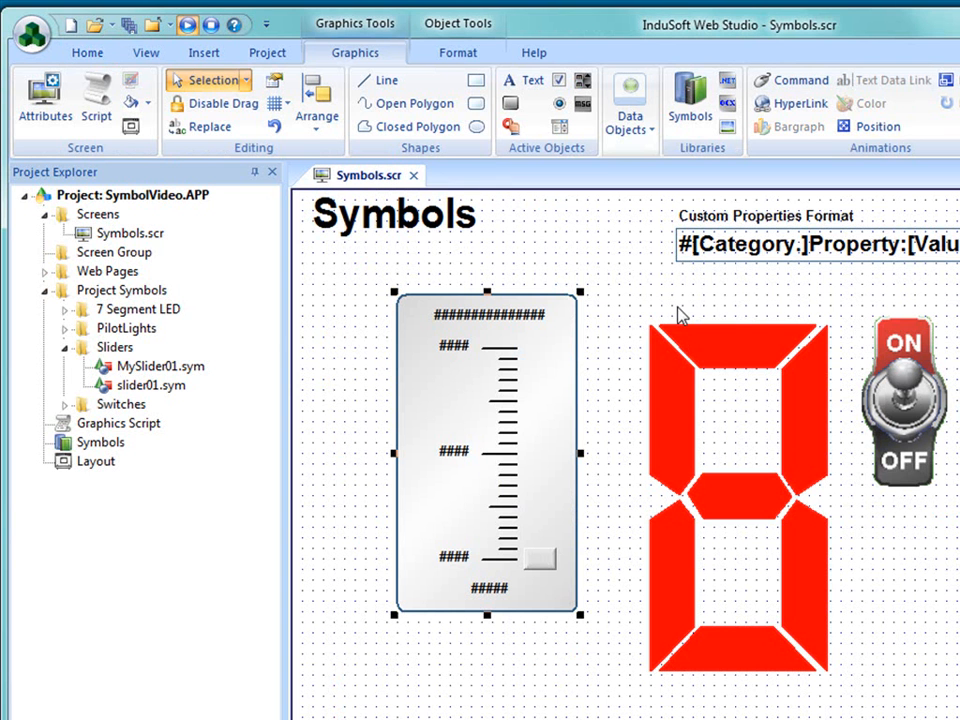